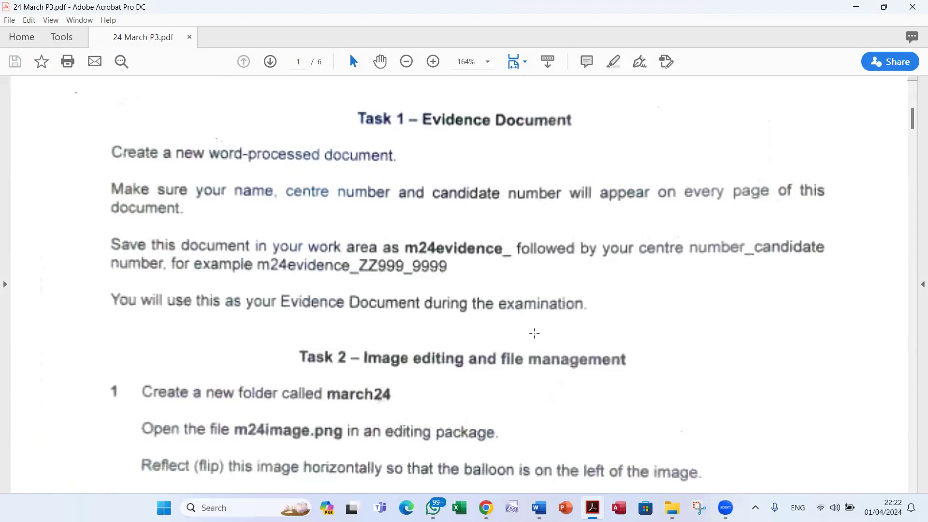
Scroll the exam paper down to Task 2 – Image editing and file management, then minimise Acrobat
{"action": "scroll", "coordinate": [534, 332], "scroll_direction": "down", "scroll_amount": 5}
{"action": "scroll", "coordinate": [534, 333], "scroll_direction": "down", "scroll_amount": 1}
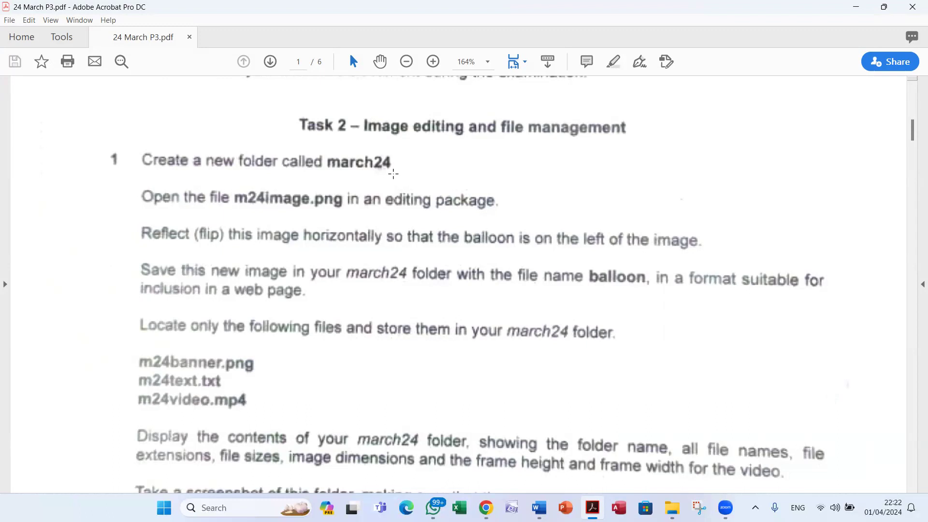
{"action": "left_click", "coordinate": [855, 8]}
Create a new desktop folder named 24march and open it
{"action": "left_click", "coordinate": [857, 10]}
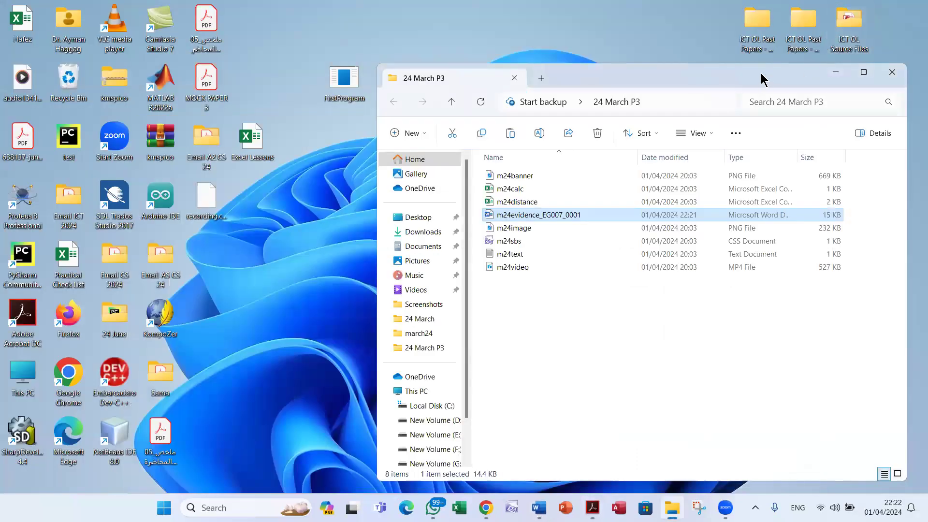
{"action": "left_click_drag", "start_coordinate": [760, 73], "coordinate": [393, 61]}
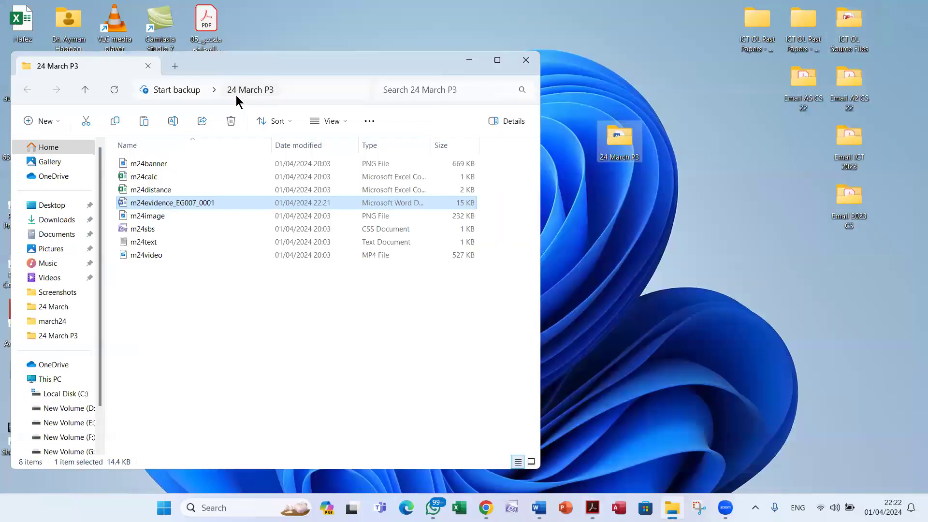
{"action": "right_click", "coordinate": [637, 213]}
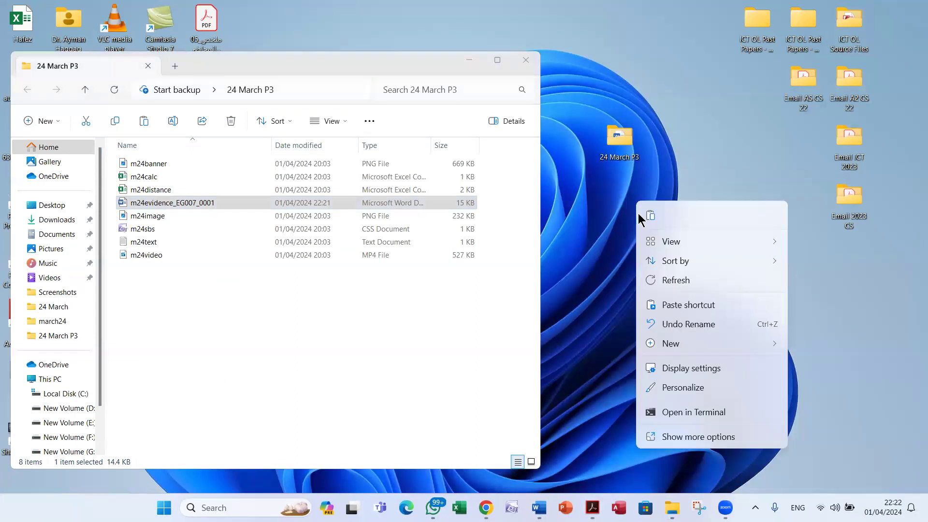
{"action": "mouse_move", "coordinate": [691, 349]}
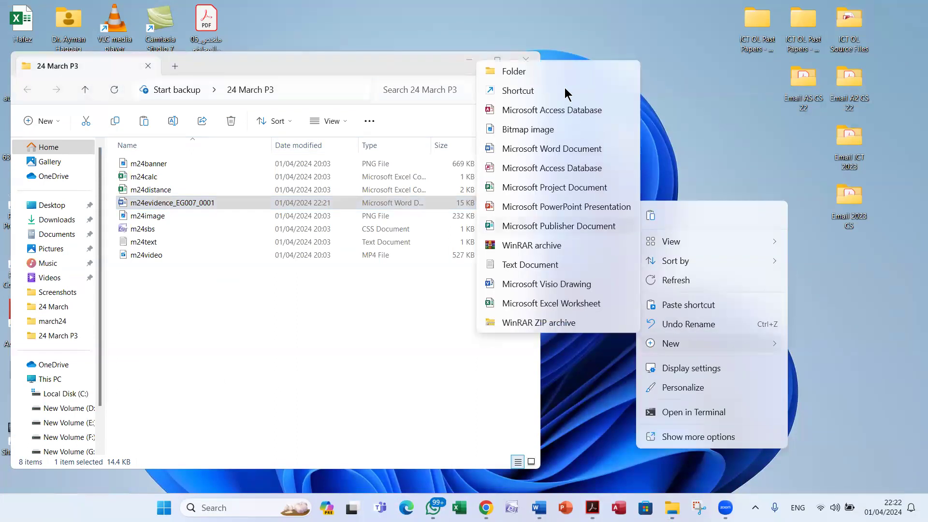
{"action": "left_click", "coordinate": [552, 74]}
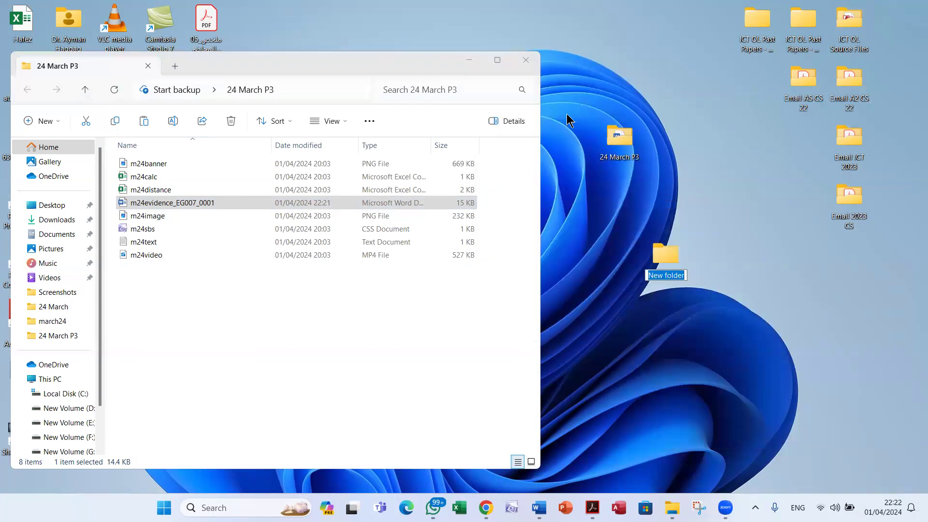
{"action": "type", "text": "24march"}
{"action": "key", "text": "Return"}
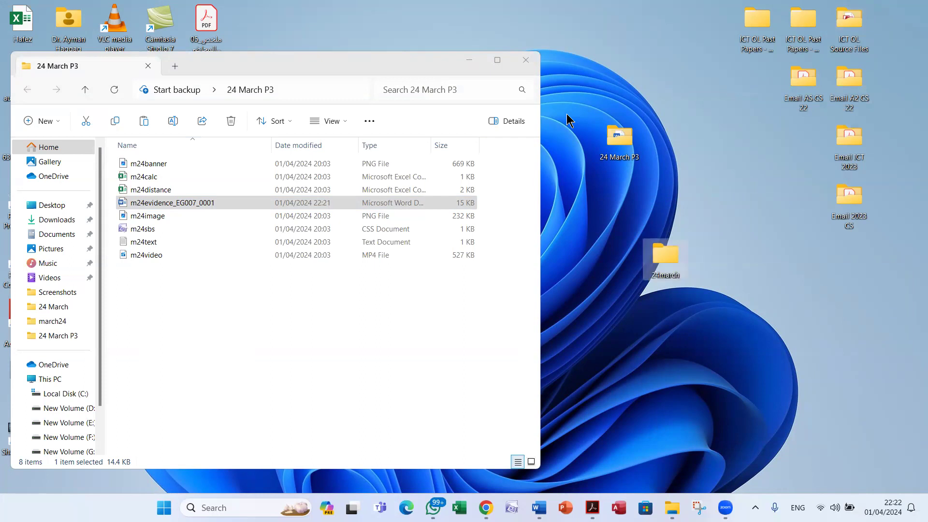
{"action": "key", "text": "Return"}
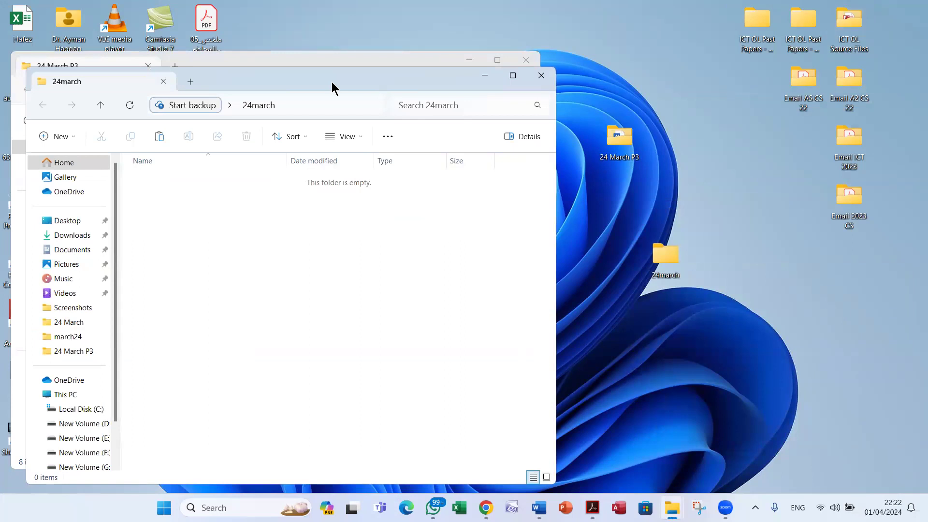
Show the 24march folder in Details view, check the exam paper, then close the folder
{"action": "left_click_drag", "start_coordinate": [331, 82], "coordinate": [673, 65]}
{"action": "right_click", "coordinate": [633, 218]}
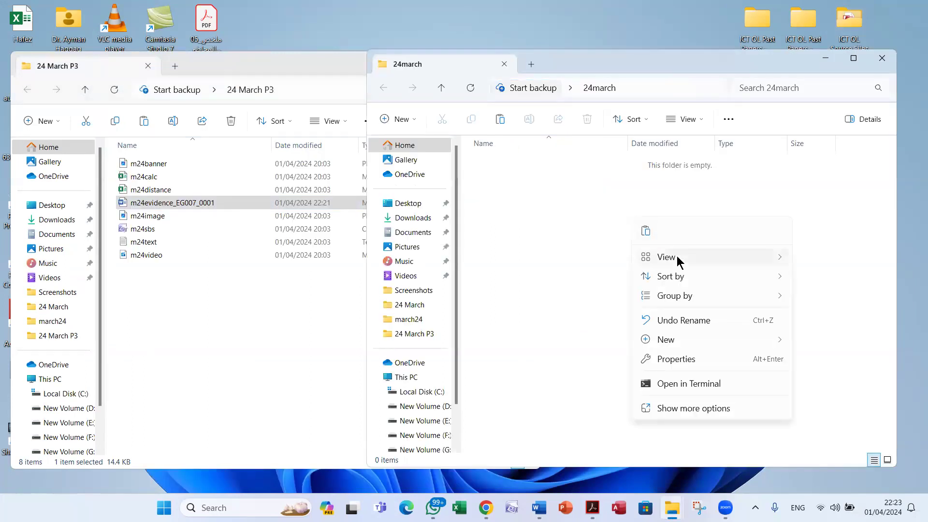
{"action": "mouse_move", "coordinate": [682, 259]}
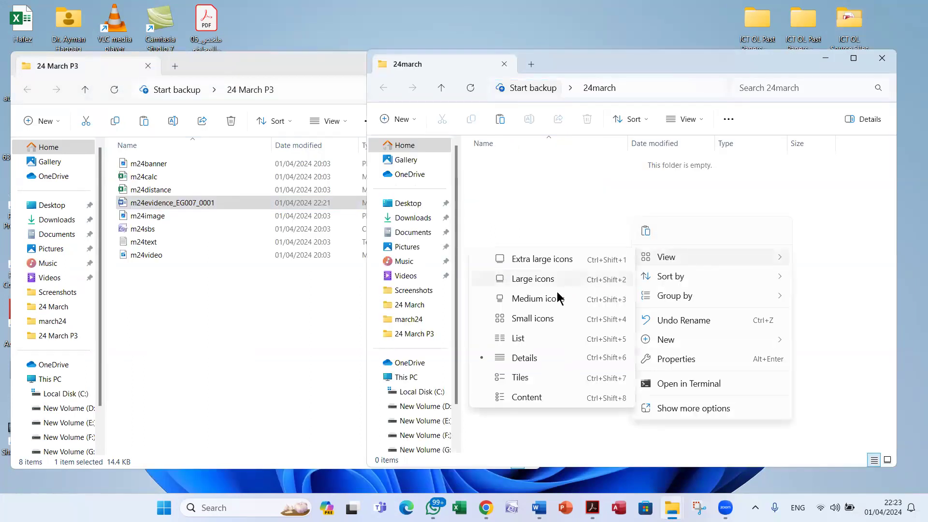
{"action": "left_click", "coordinate": [550, 362]}
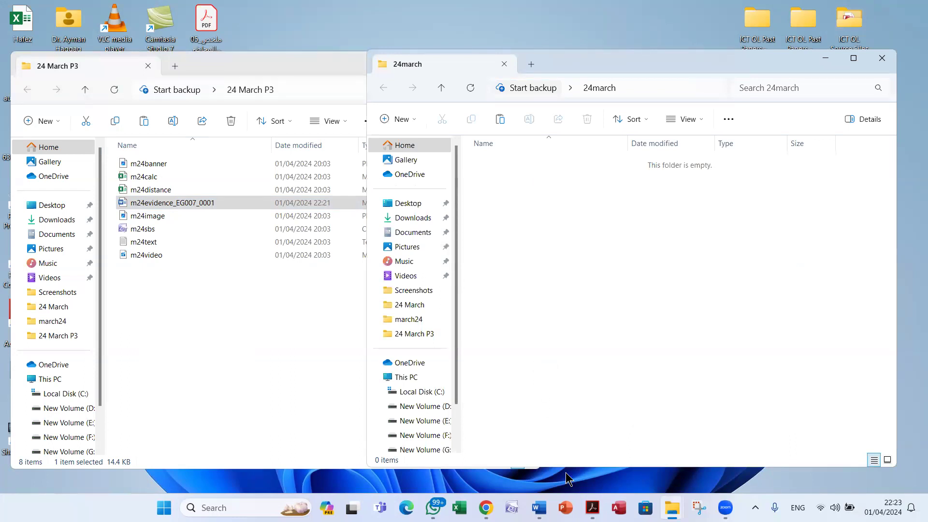
{"action": "left_click", "coordinate": [592, 508]}
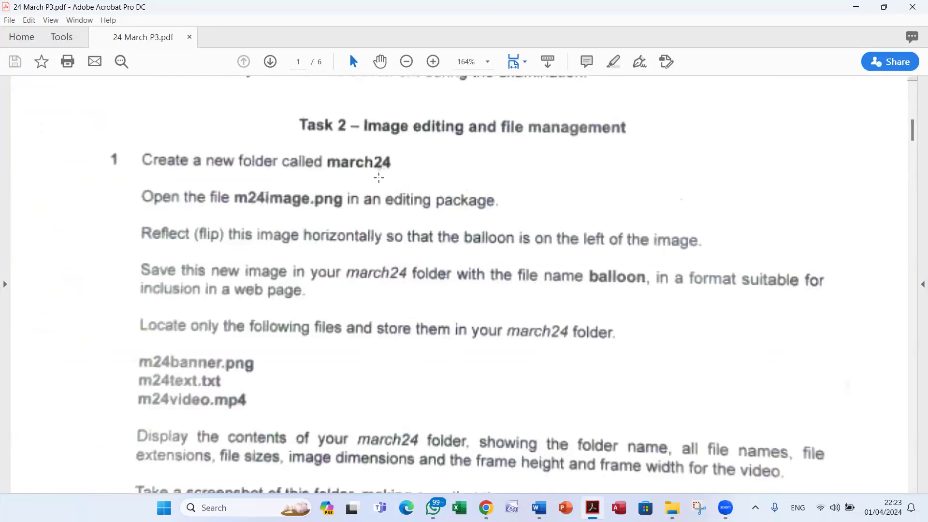
{"action": "key", "text": "alt+Tab"}
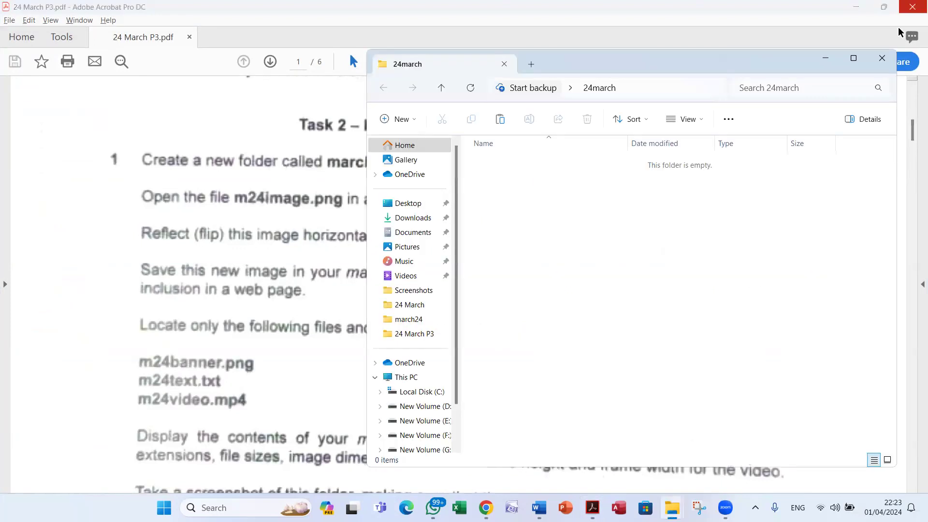
{"action": "left_click", "coordinate": [882, 59]}
{"action": "left_click", "coordinate": [856, 6]}
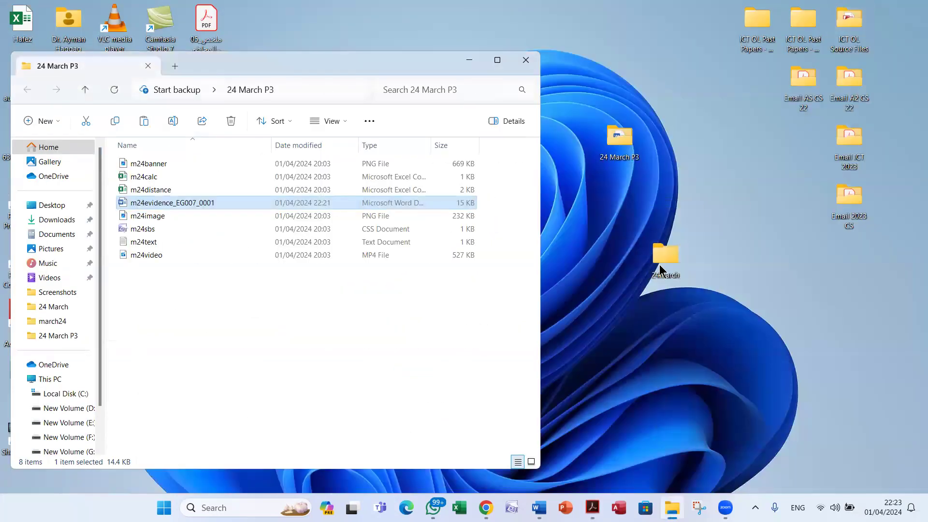
Rename the desktop folder to march24, open it, and return to the exam paper
{"action": "left_click", "coordinate": [661, 276]}
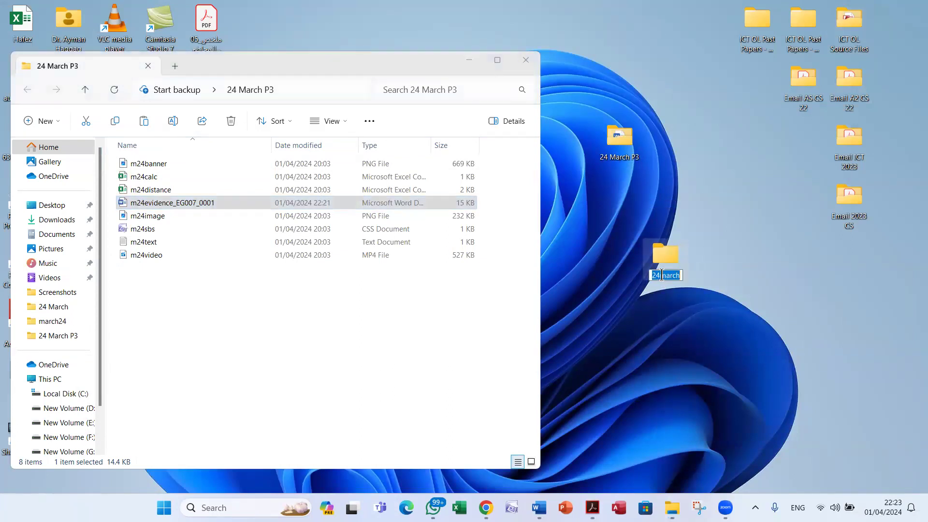
{"action": "left_click", "coordinate": [662, 275]}
{"action": "key", "text": "BackSpace"}
{"action": "key", "text": "BackSpace"}
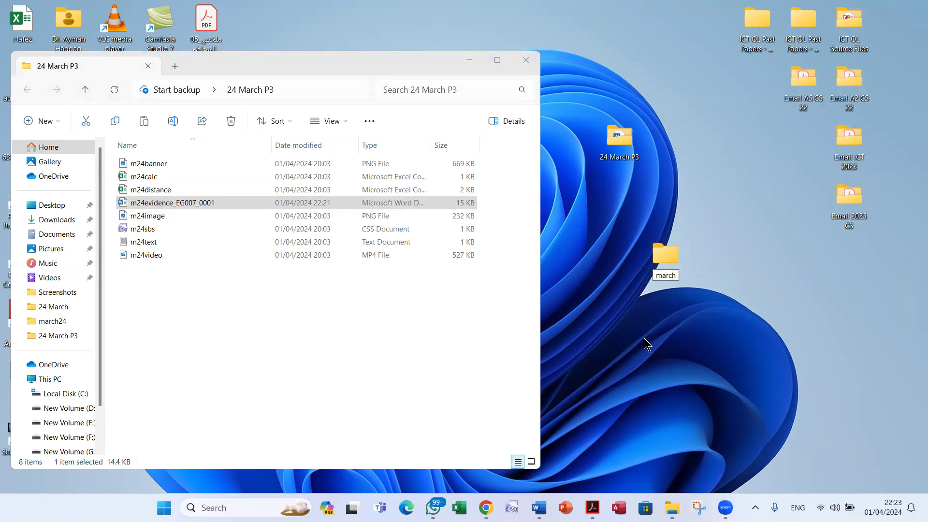
{"action": "key", "text": "Return"}
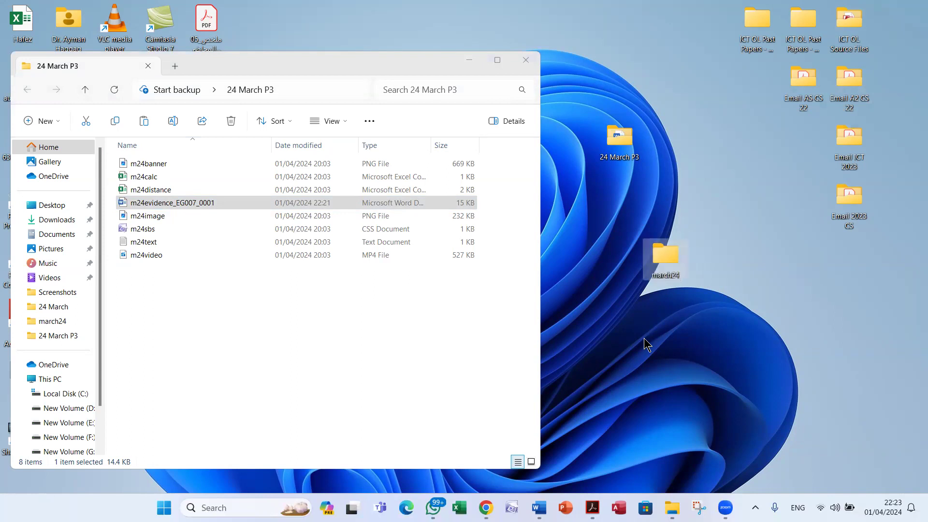
{"action": "key", "text": "Return"}
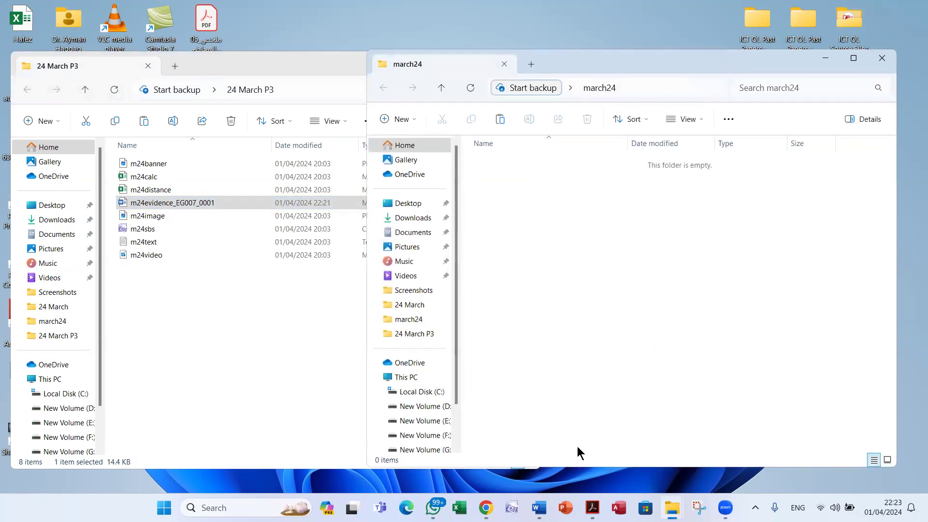
{"action": "left_click", "coordinate": [592, 508]}
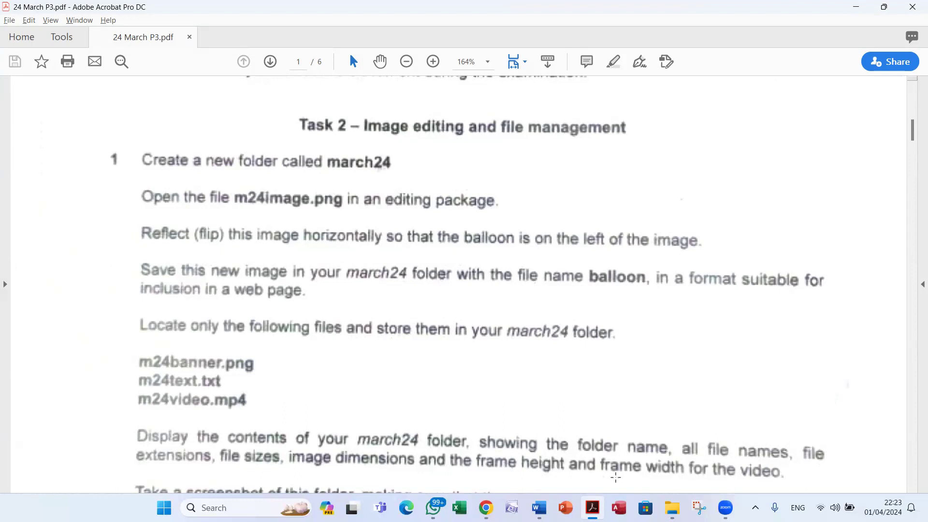
{"action": "left_click", "coordinate": [673, 508]}
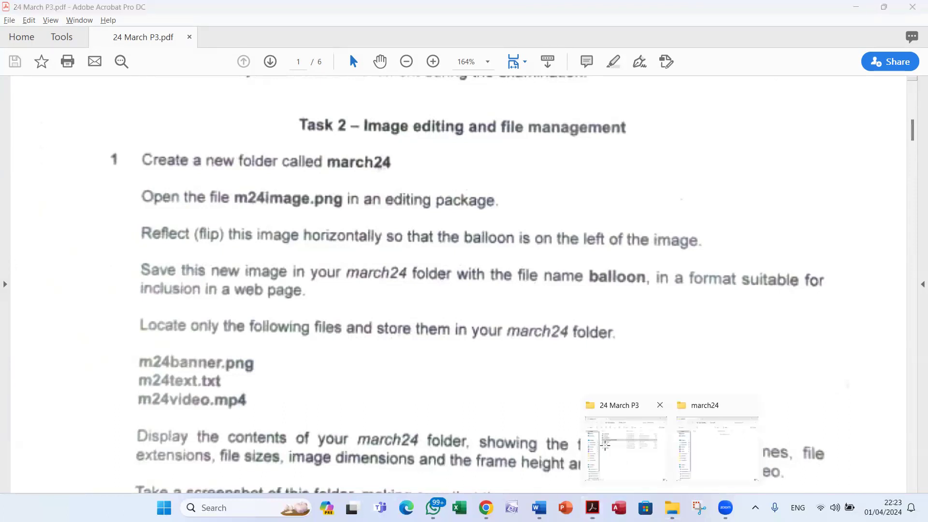
Open m24image from the 24 March P3 folder in Office Picture Manager via Open with
{"action": "left_click", "coordinate": [605, 445]}
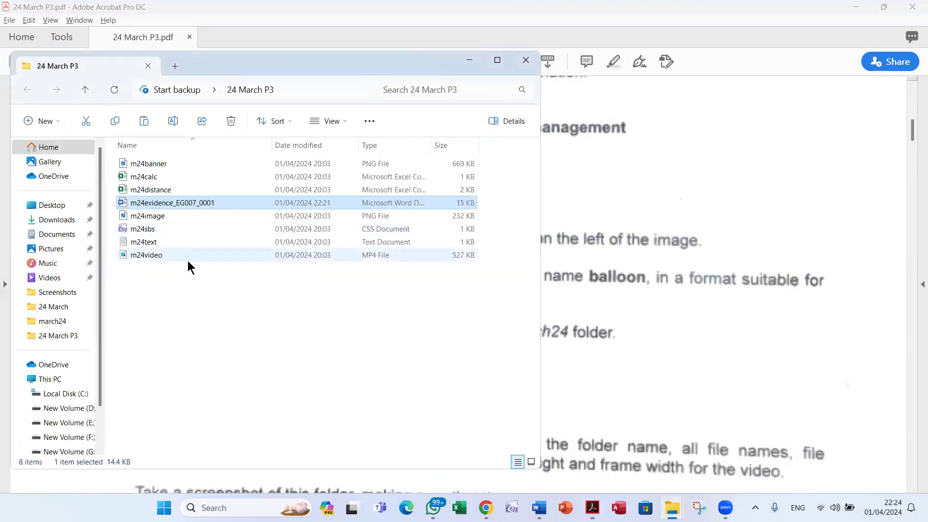
{"action": "left_click", "coordinate": [164, 215]}
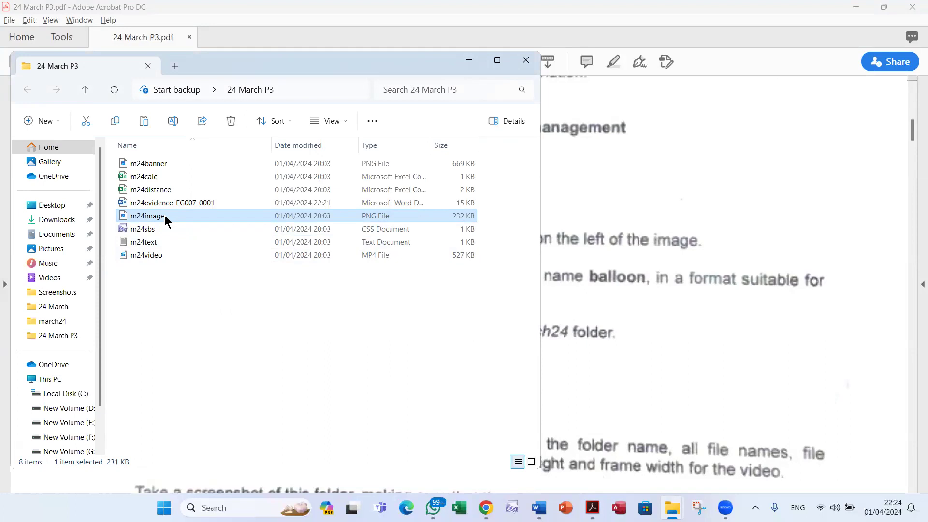
{"action": "right_click", "coordinate": [165, 215]}
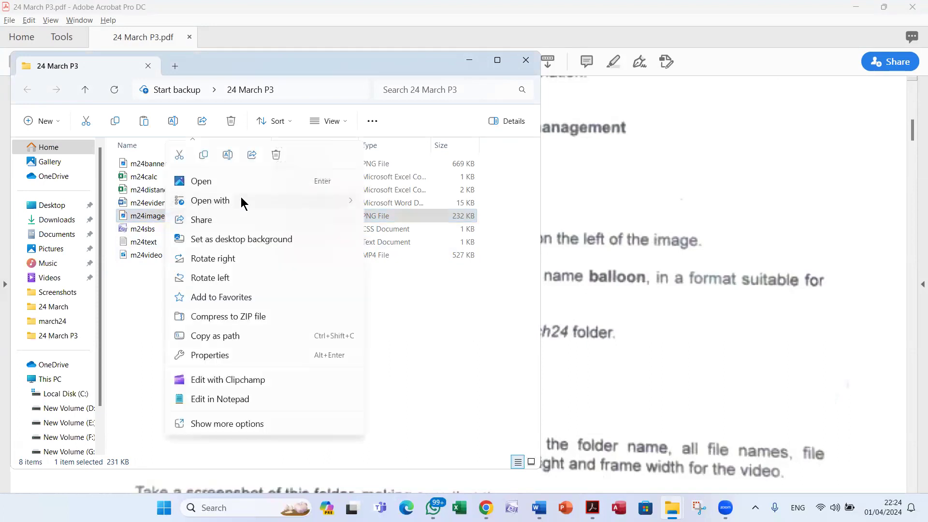
{"action": "mouse_move", "coordinate": [244, 202]}
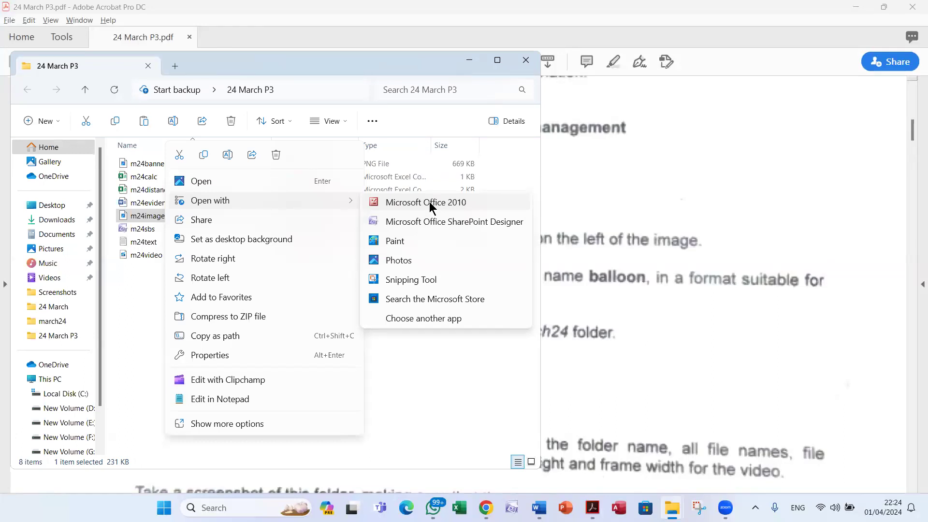
{"action": "left_click", "coordinate": [430, 204]}
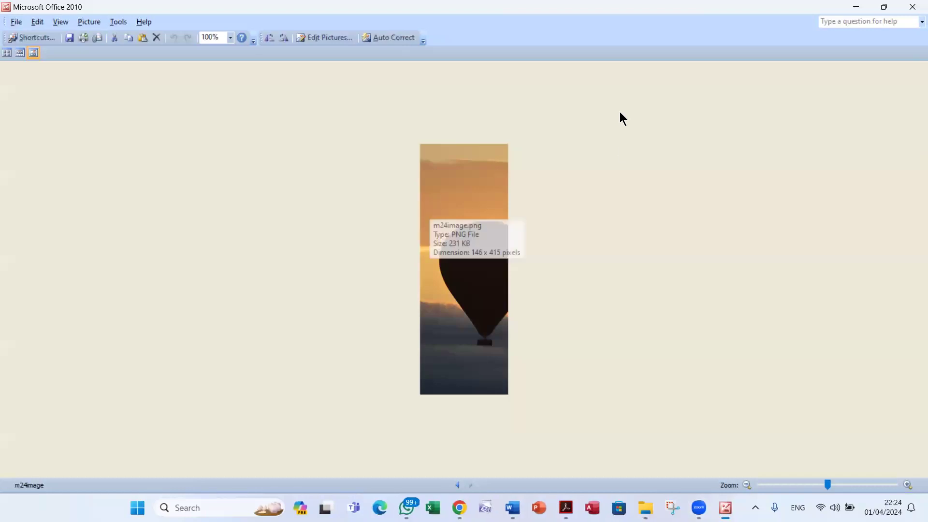
{"action": "key", "text": "alt+F4"}
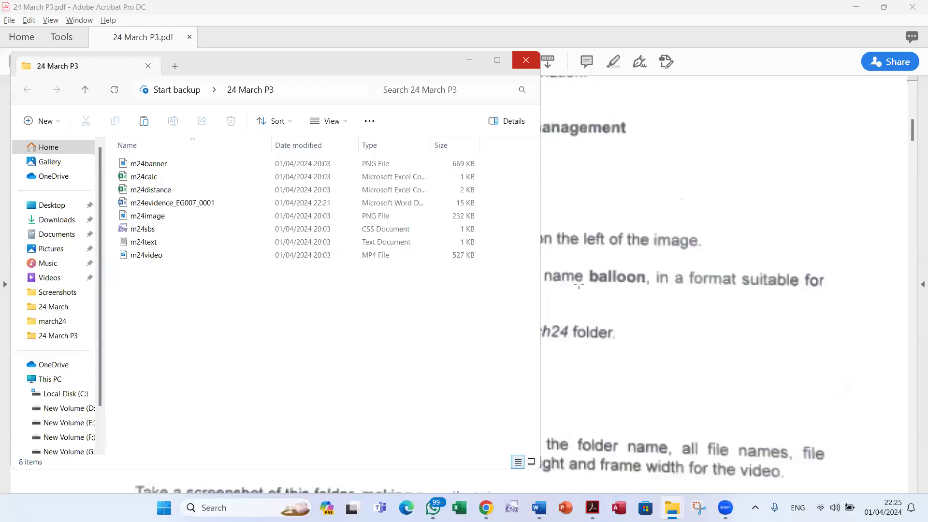
{"action": "right_click", "coordinate": [170, 216]}
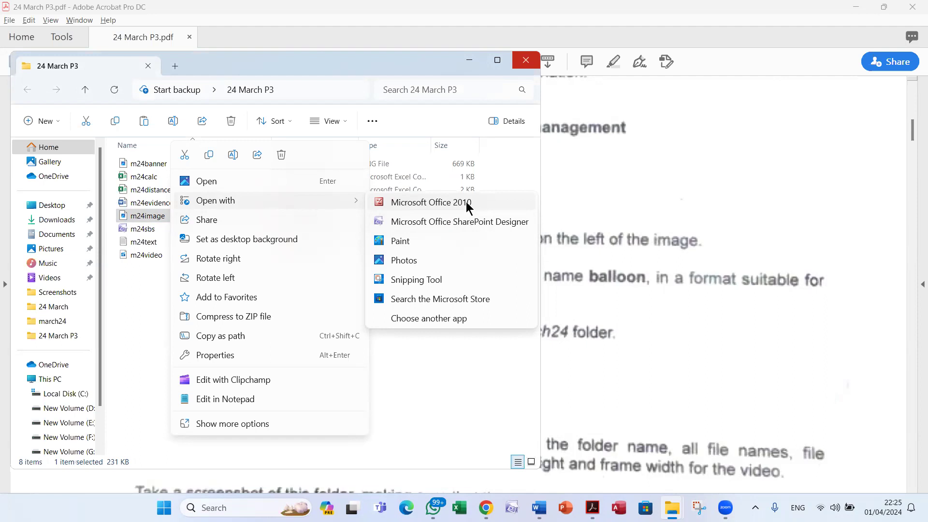
{"action": "left_click", "coordinate": [466, 202]}
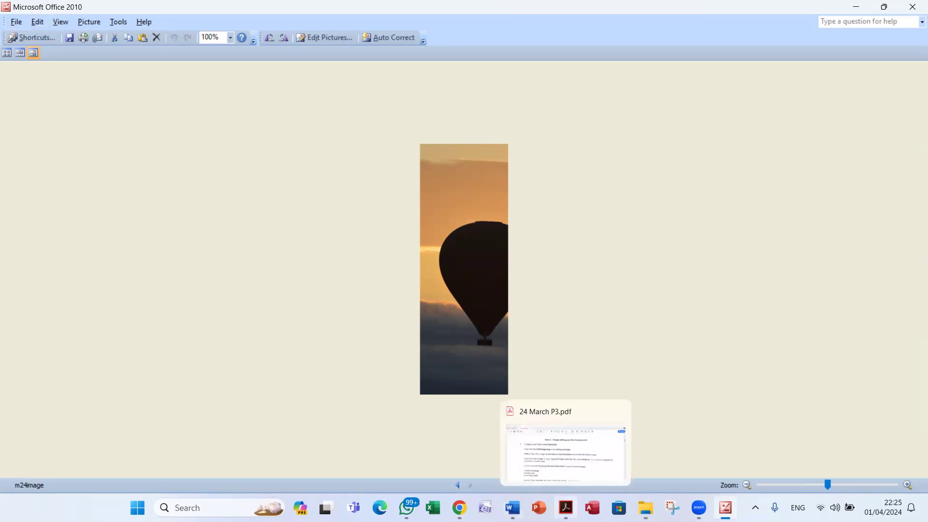
{"action": "left_click", "coordinate": [566, 508]}
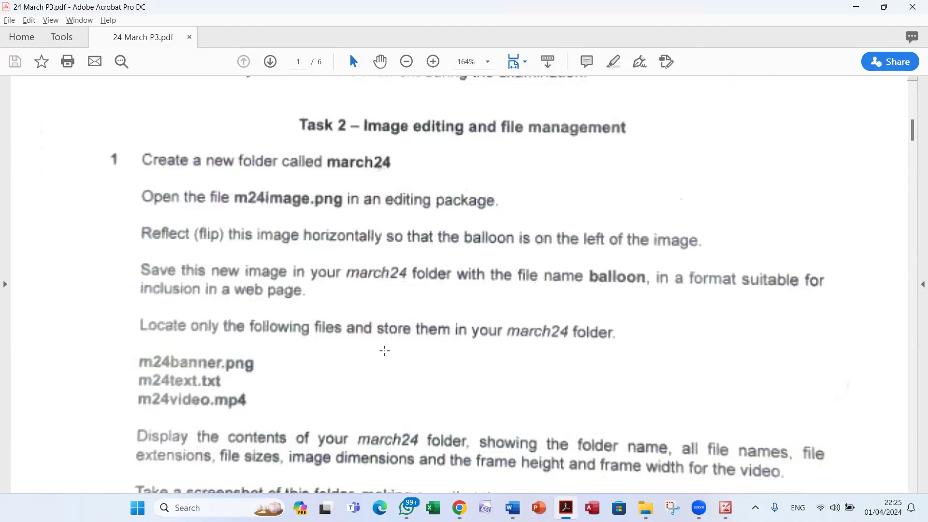
Return to Picture Manager showing m24image and open Edit Pictures
{"action": "key", "text": "alt+Tab"}
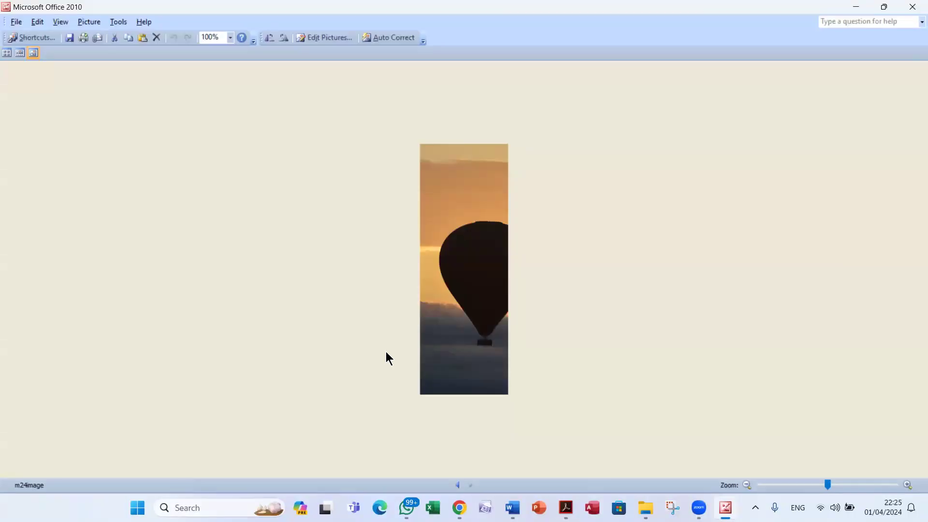
{"action": "key", "text": "alt+Tab"}
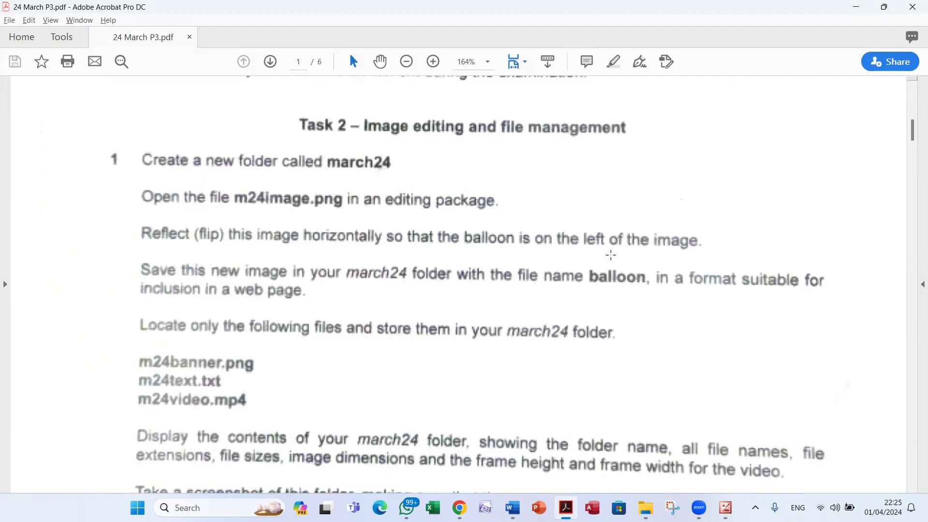
{"action": "key", "text": "alt+Tab"}
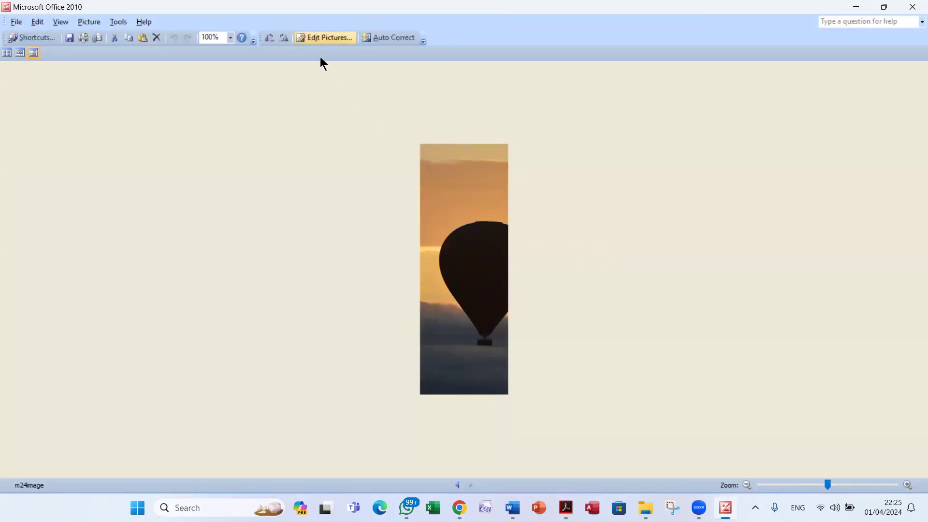
{"action": "left_click", "coordinate": [323, 40]}
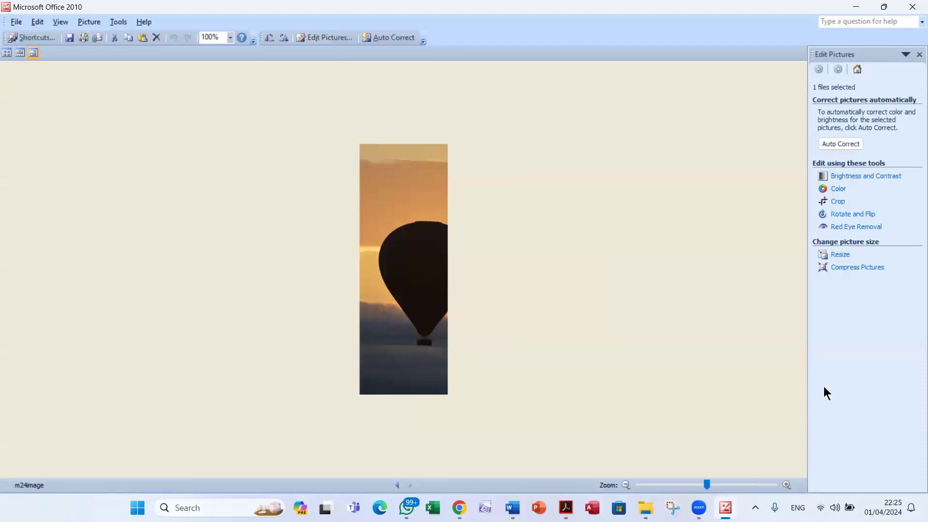
Use Rotate and Flip > Flip horizontal on m24image, then return to the task sheet
{"action": "left_click", "coordinate": [851, 215]}
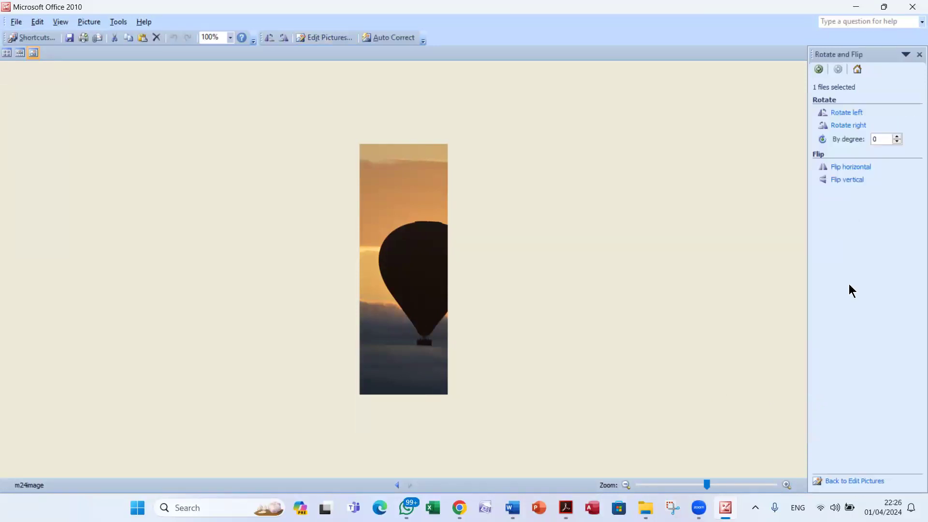
{"action": "left_click", "coordinate": [848, 168]}
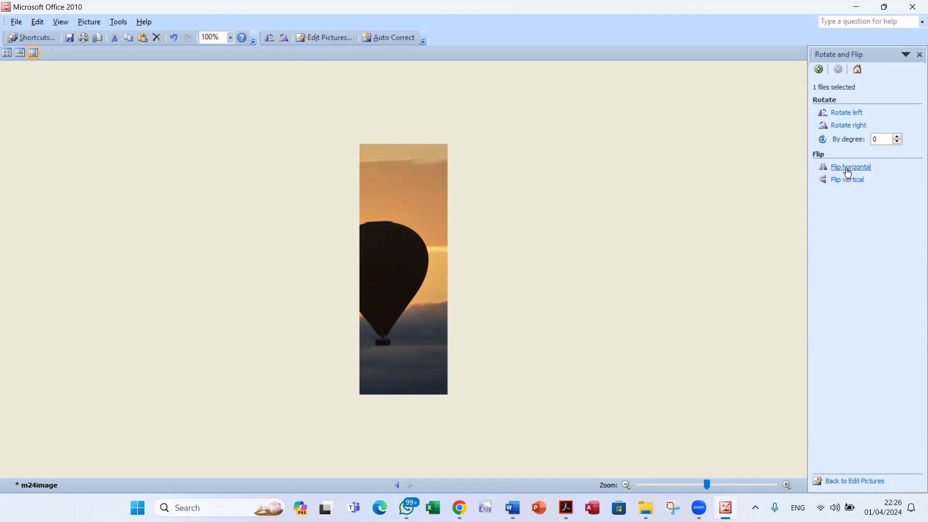
{"action": "key", "text": "alt+Tab"}
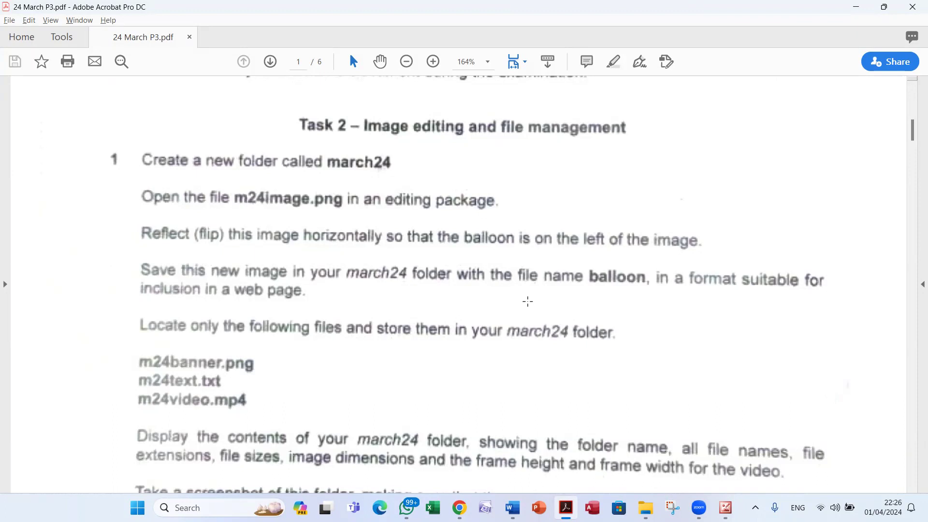
Save the flipped picture as baloon in the Desktop > march24 folder
{"action": "key", "text": "alt+Tab"}
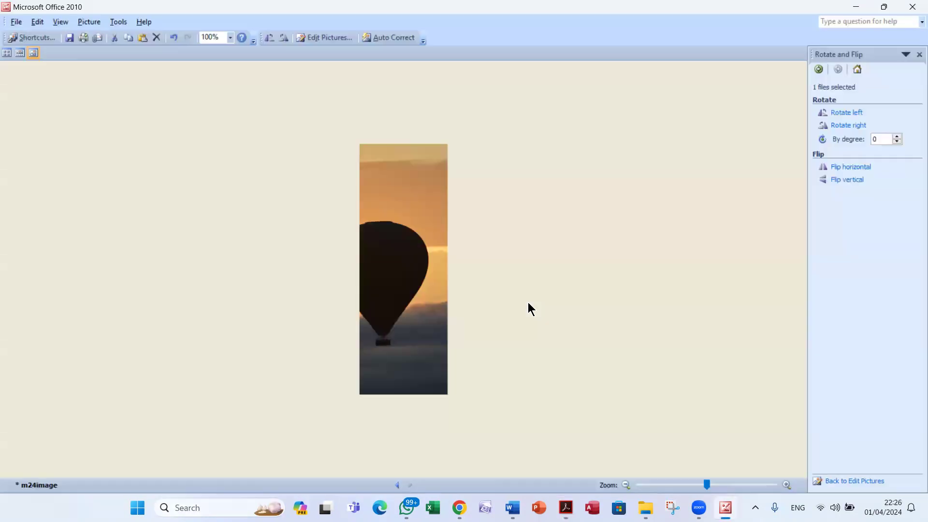
{"action": "left_click", "coordinate": [16, 22]}
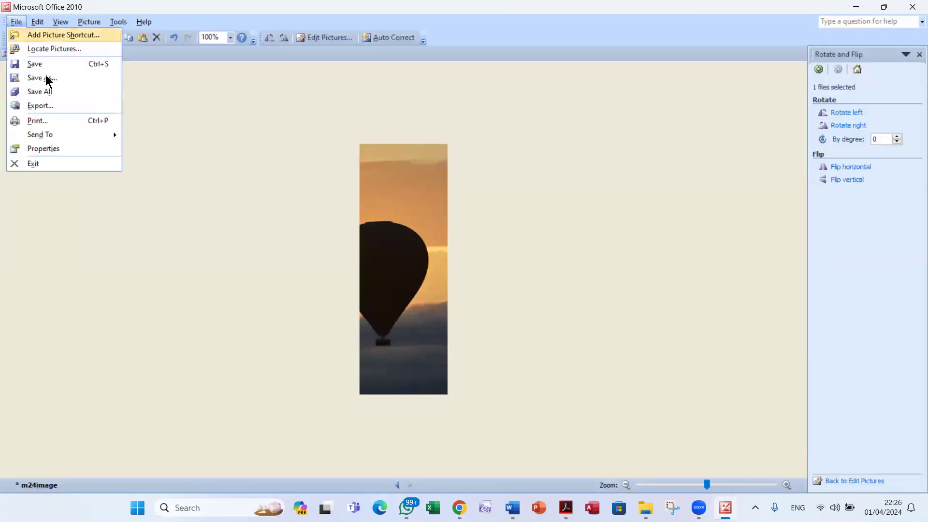
{"action": "left_click", "coordinate": [70, 80]}
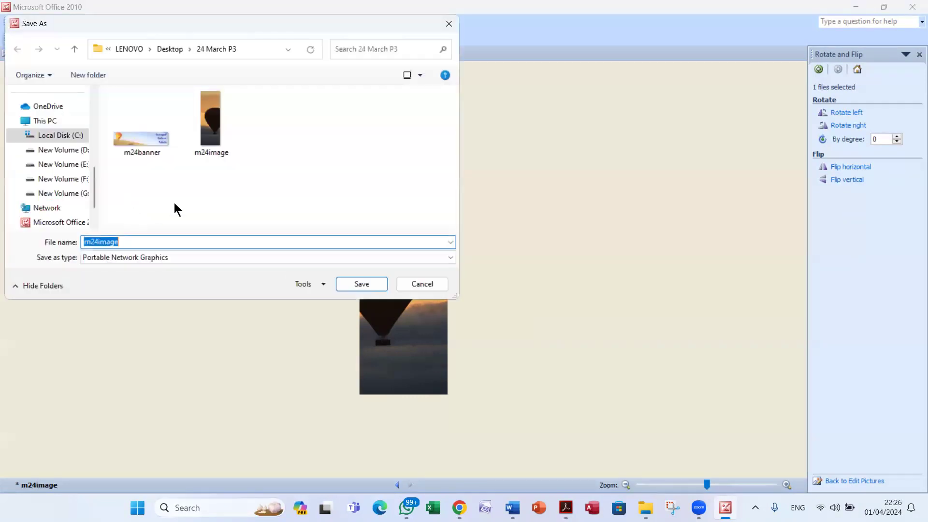
{"action": "left_click", "coordinate": [171, 50]}
{"action": "scroll", "coordinate": [203, 130], "scroll_direction": "down", "scroll_amount": 2}
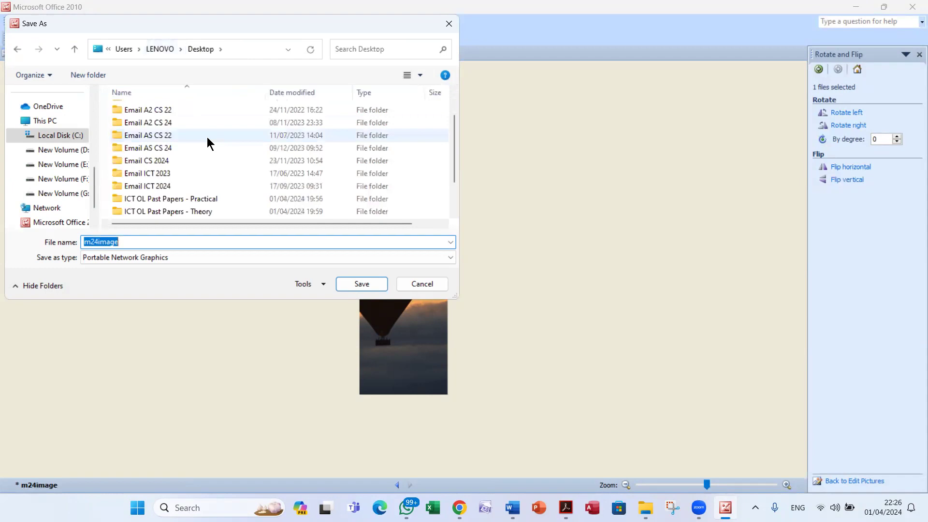
{"action": "double_click", "coordinate": [174, 197]}
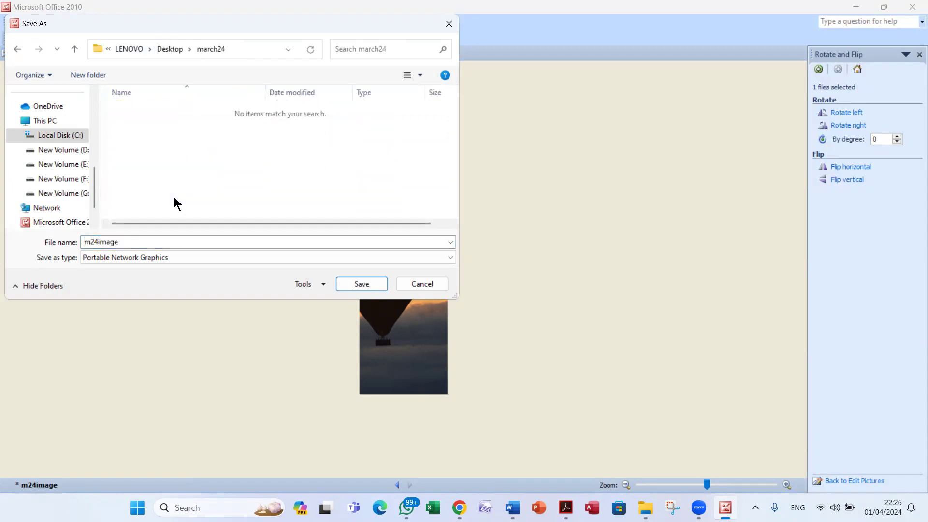
{"action": "double_click", "coordinate": [137, 242]}
{"action": "type", "text": "baloon"}
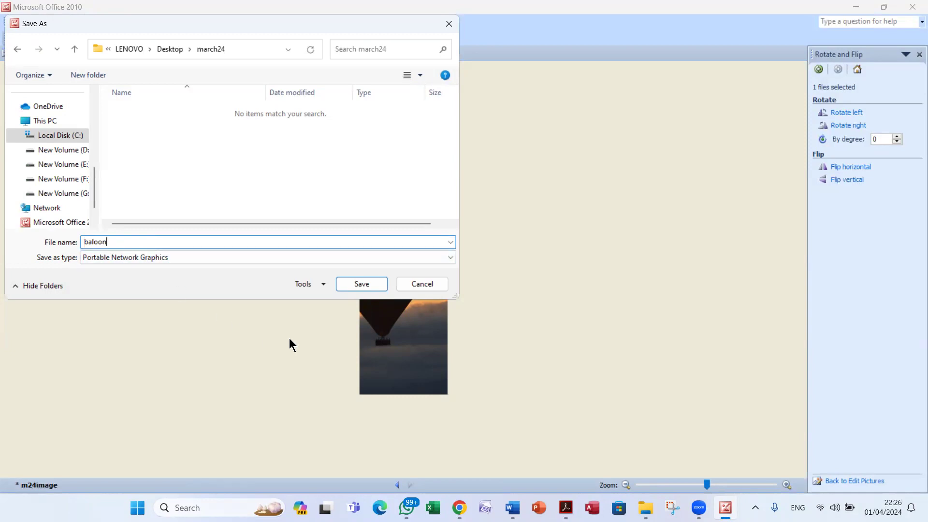
{"action": "left_click", "coordinate": [362, 285]}
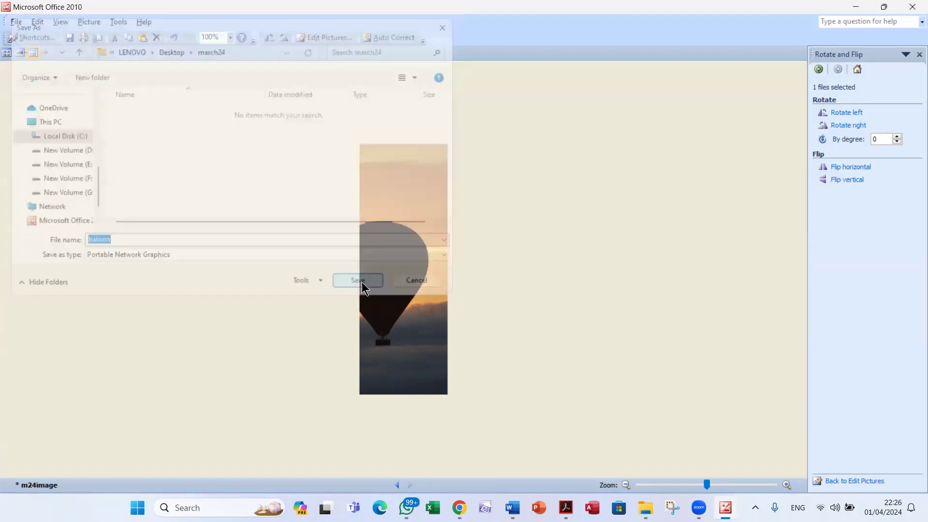
Close Picture Manager without saving changes to the original m24image
{"action": "left_click", "coordinate": [567, 508]}
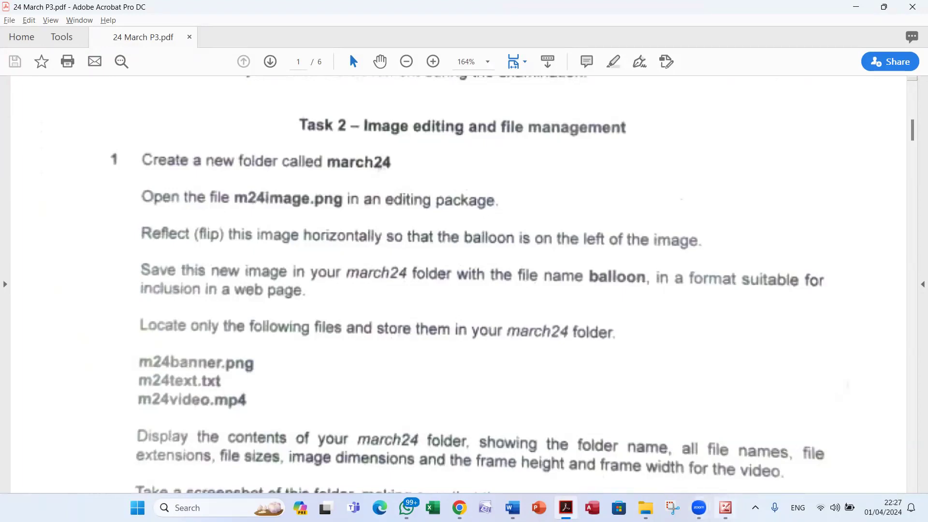
{"action": "left_click", "coordinate": [726, 508]}
{"action": "left_click", "coordinate": [913, 6]}
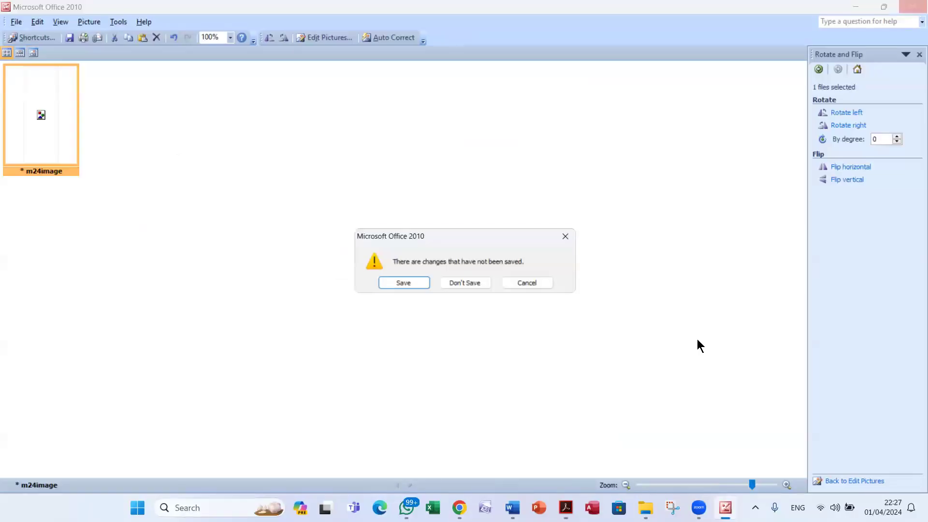
{"action": "left_click", "coordinate": [481, 286]}
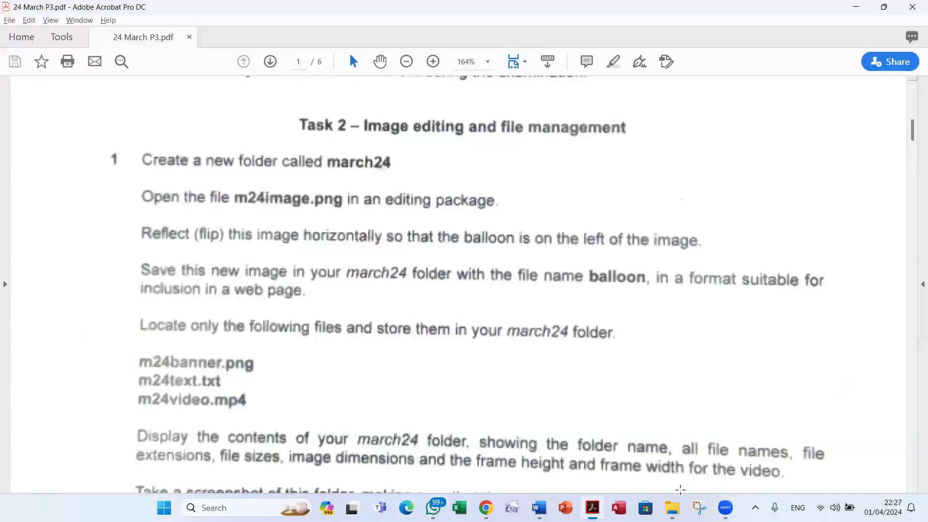
{"action": "left_click", "coordinate": [673, 507]}
Check the baloon file in march24 and review the task sheet
{"action": "left_click", "coordinate": [714, 463]}
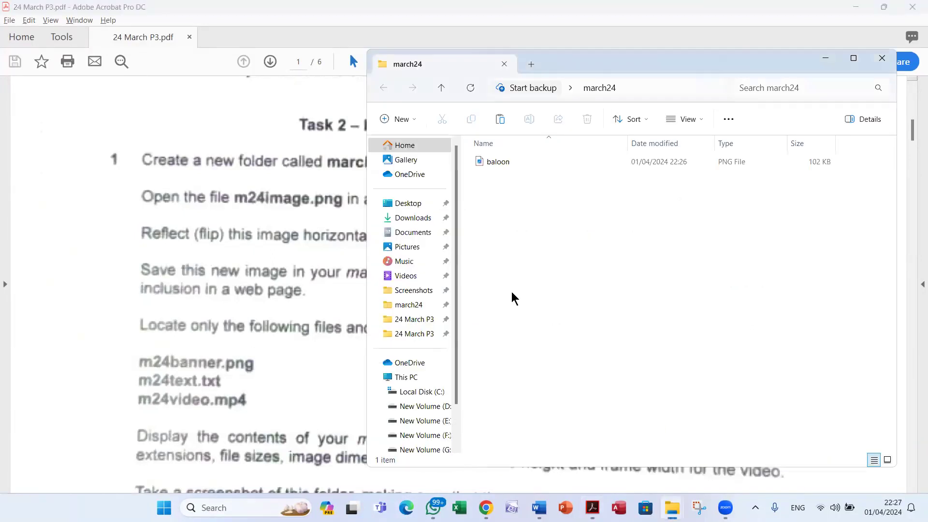
{"action": "left_click", "coordinate": [507, 164]}
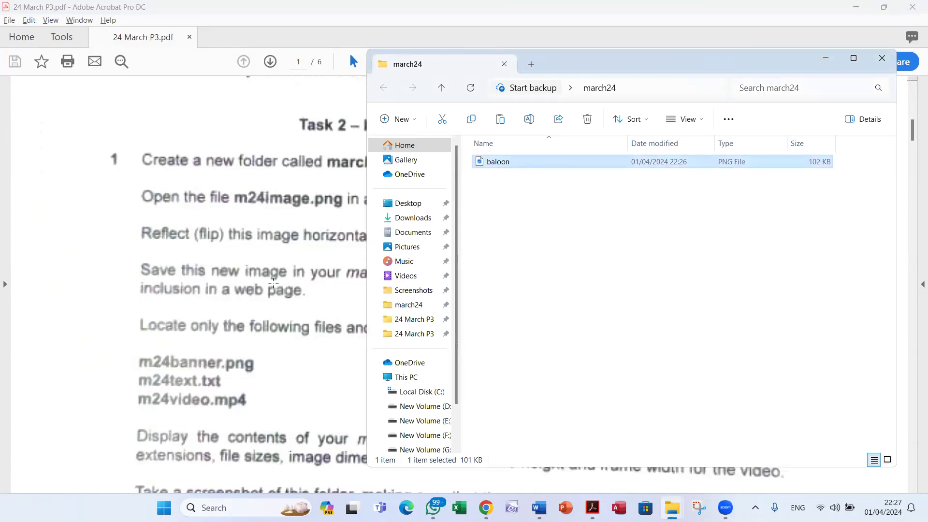
{"action": "left_click", "coordinate": [228, 359]}
{"action": "scroll", "coordinate": [254, 352], "scroll_direction": "down", "scroll_amount": 3}
{"action": "left_click", "coordinate": [401, 259]}
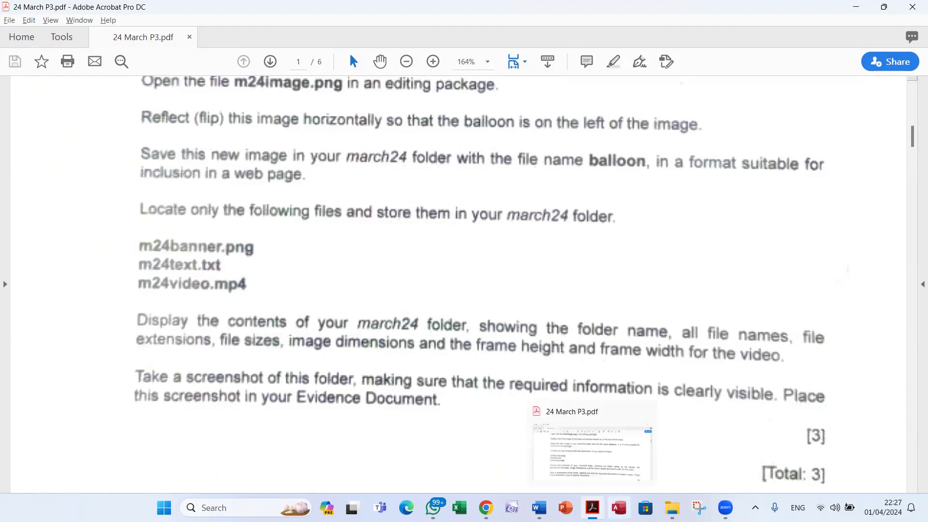
{"action": "mouse_move", "coordinate": [672, 507]}
Copy m24banner, m24text and m24video from the 24 March P3 folder
{"action": "left_click", "coordinate": [626, 459]}
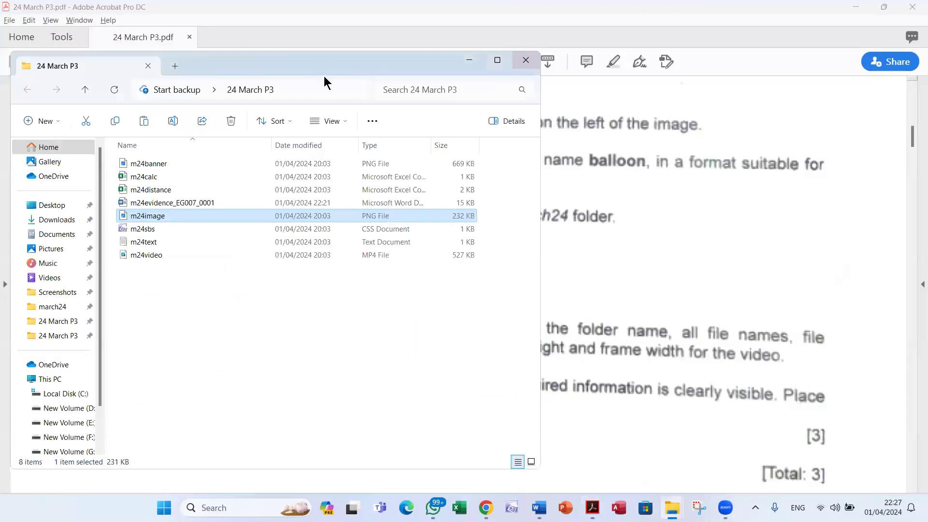
{"action": "left_click_drag", "start_coordinate": [321, 66], "coordinate": [600, 89]}
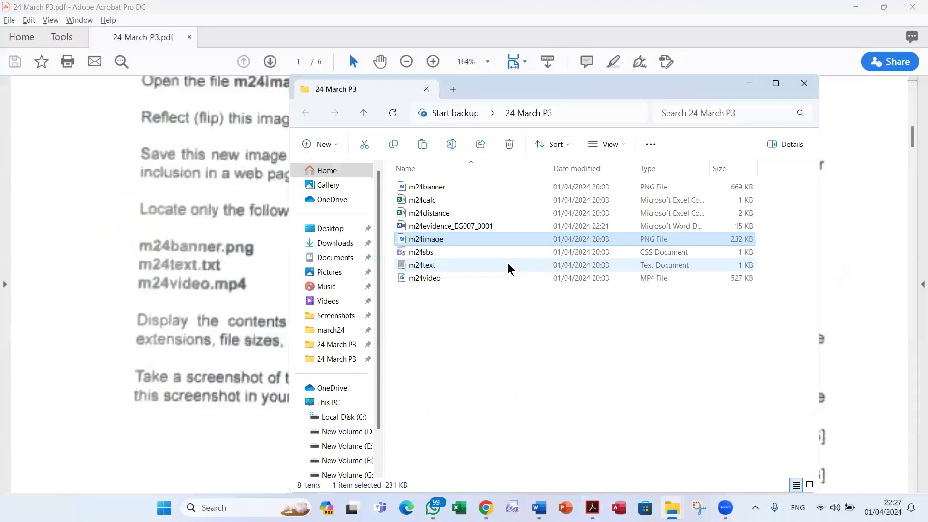
{"action": "left_click", "coordinate": [452, 186]}
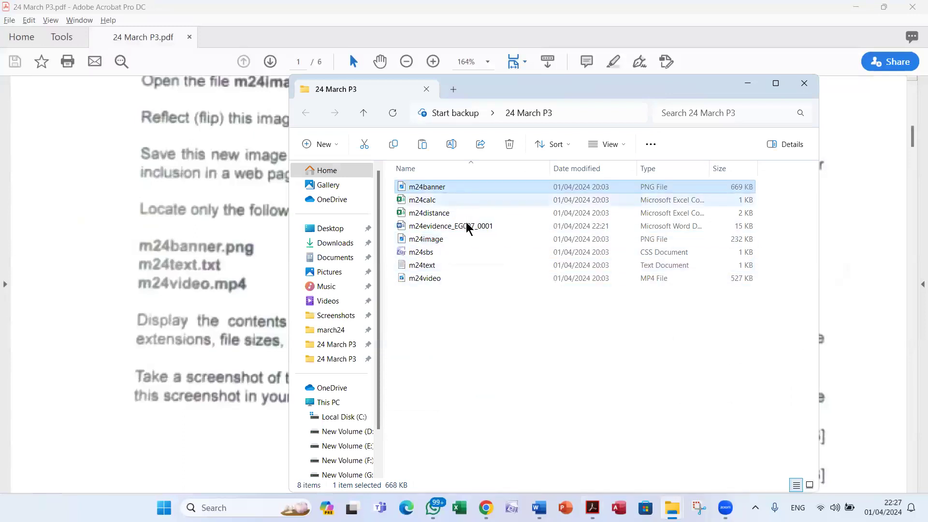
{"action": "left_click", "coordinate": [454, 264], "text": "ctrl"}
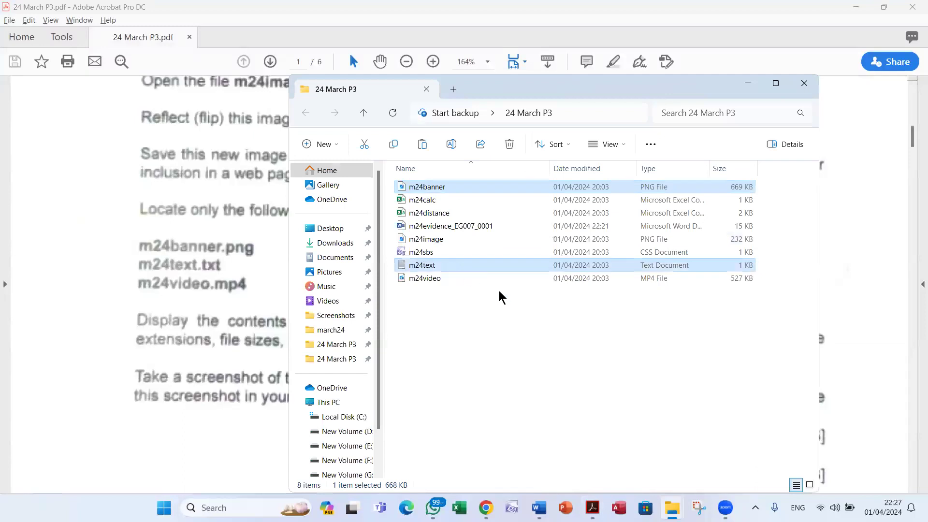
{"action": "left_click", "coordinate": [448, 278], "text": "ctrl"}
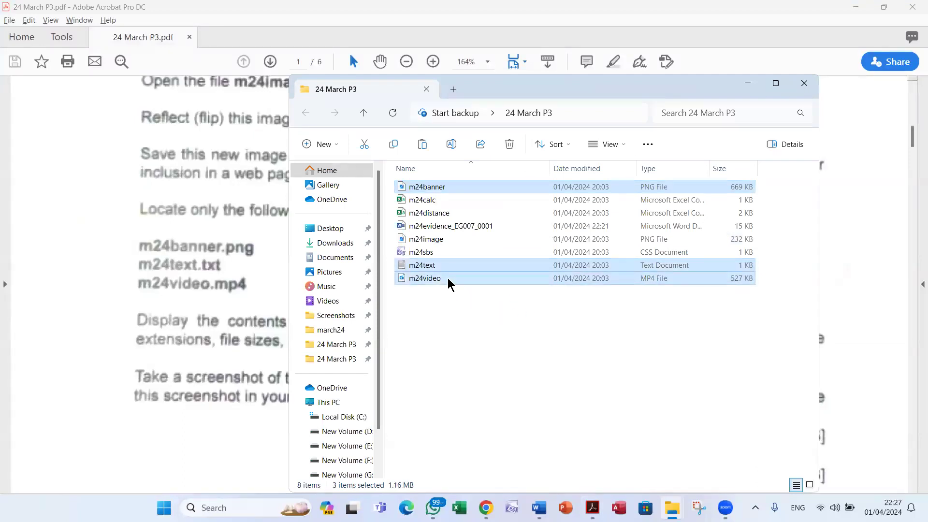
{"action": "right_click", "coordinate": [450, 279]}
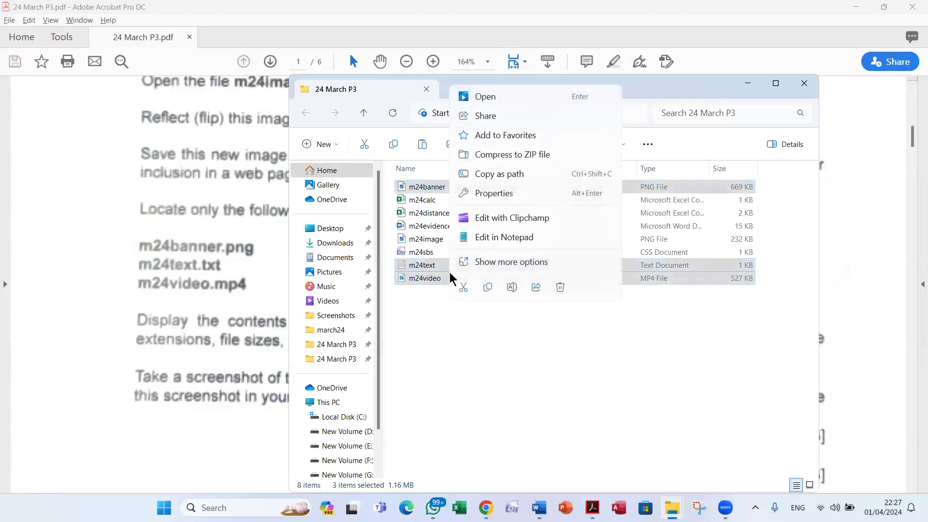
{"action": "left_click", "coordinate": [488, 287]}
Paste the three copied files into the march24 folder
{"action": "mouse_move", "coordinate": [672, 508]}
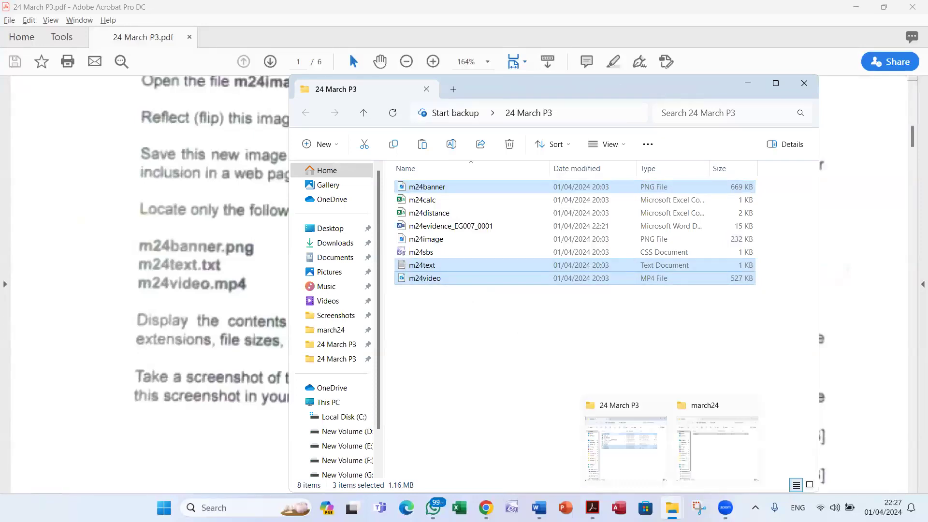
{"action": "left_click", "coordinate": [725, 460]}
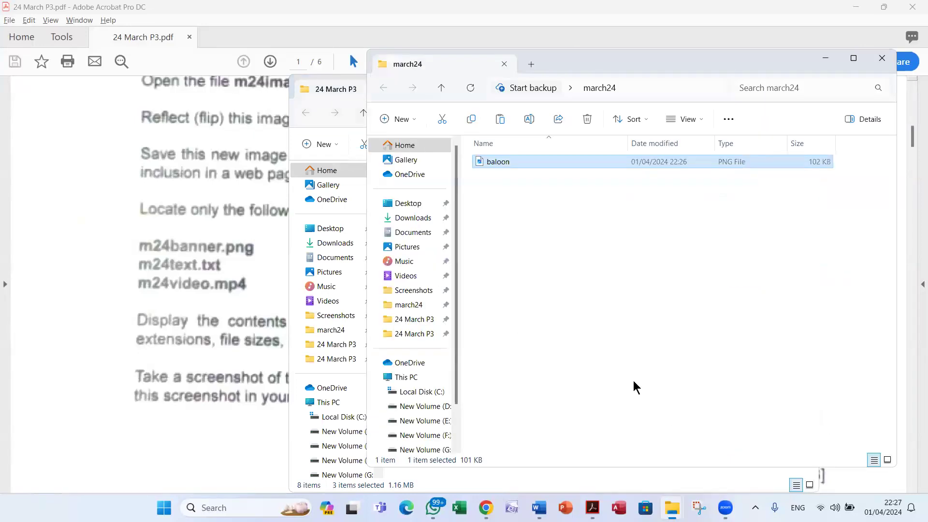
{"action": "right_click", "coordinate": [571, 242]}
{"action": "left_click", "coordinate": [585, 258]}
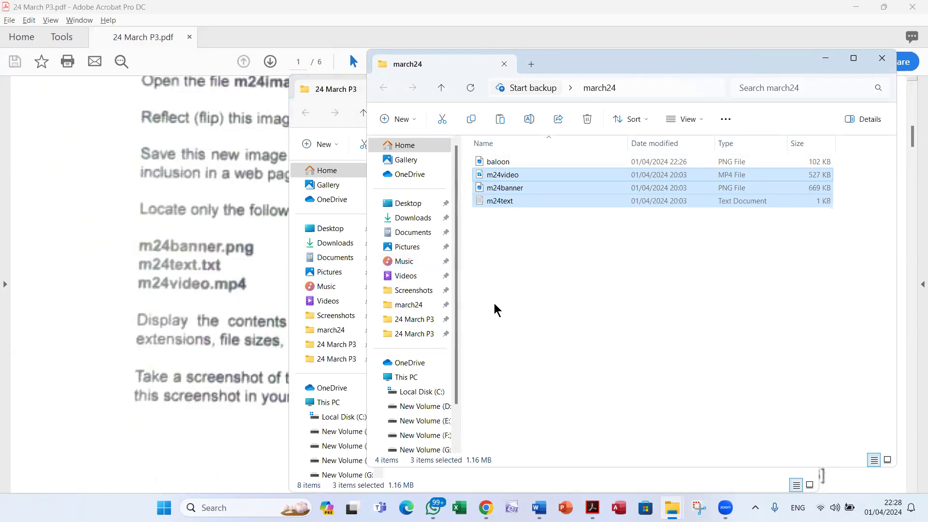
{"action": "left_click", "coordinate": [324, 90]}
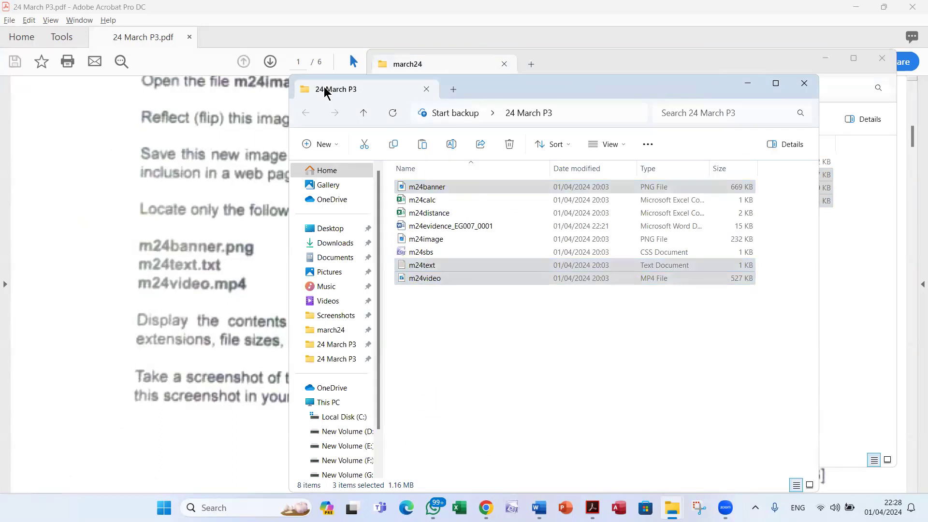
Hide the 24 March P3 window, screenshot march24, and bring the march24 window back up
{"action": "left_click", "coordinate": [749, 84]}
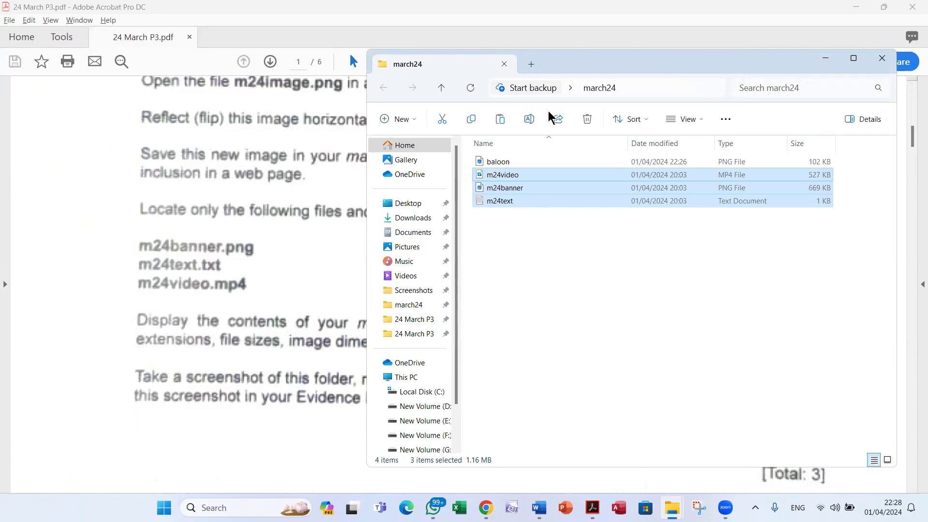
{"action": "key", "text": "super+Print"}
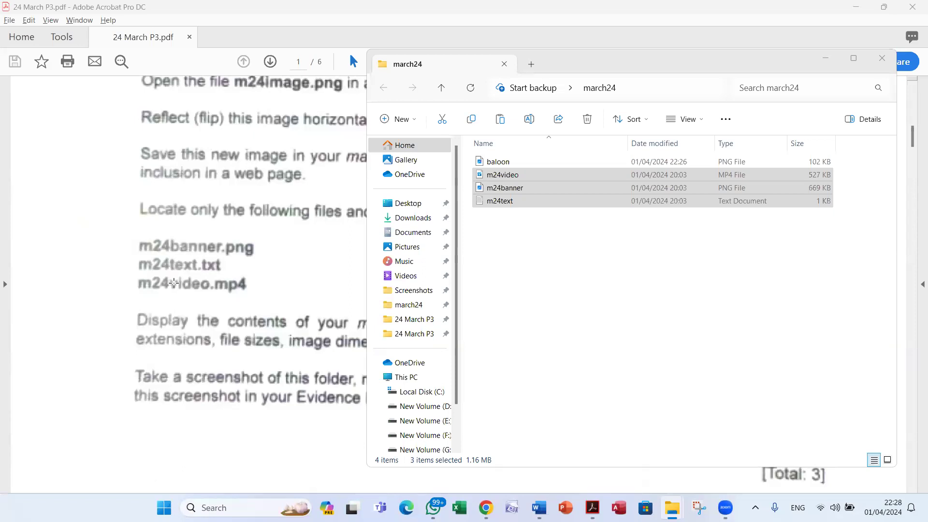
{"action": "left_click", "coordinate": [197, 305]}
{"action": "left_click", "coordinate": [348, 303]}
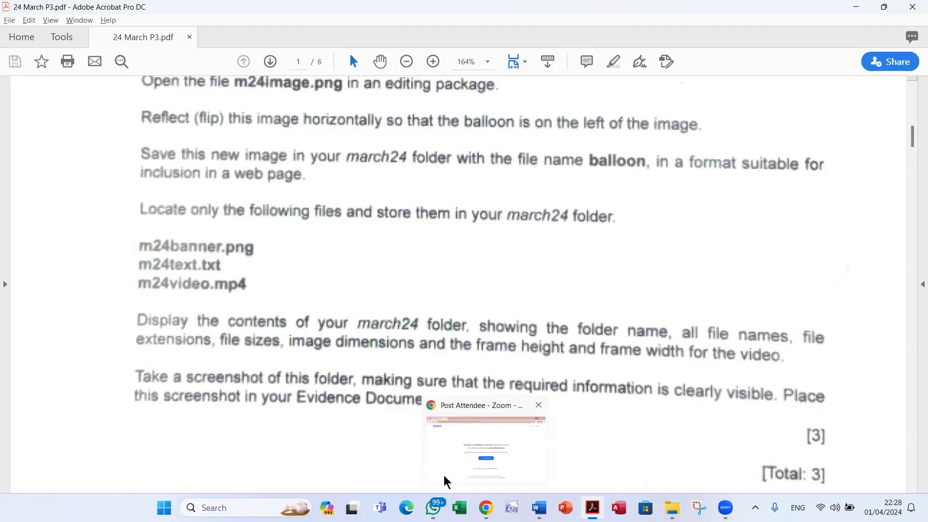
{"action": "mouse_move", "coordinate": [672, 507]}
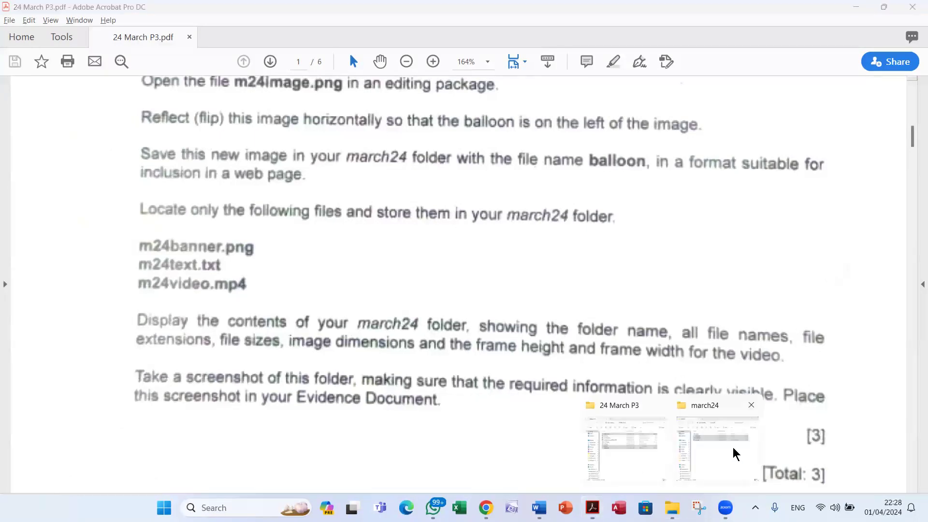
{"action": "left_click", "coordinate": [733, 447]}
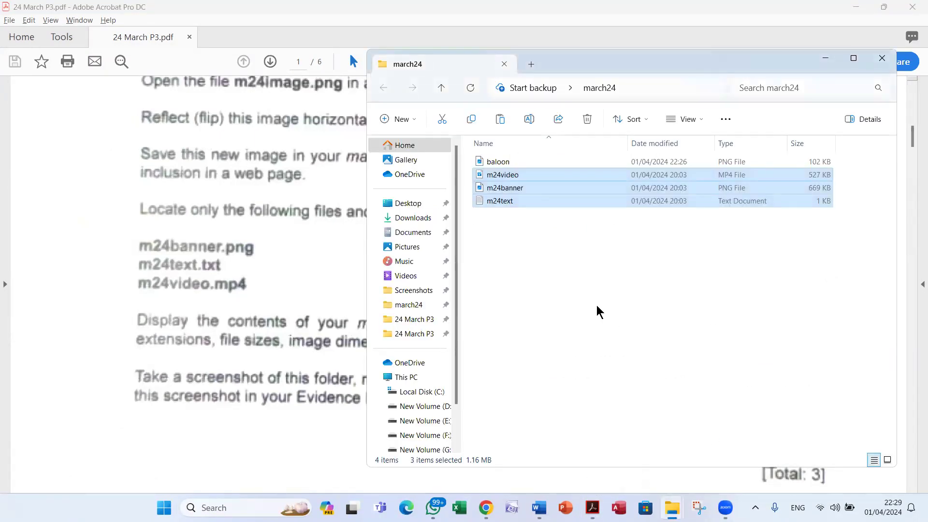
{"action": "right_click", "coordinate": [600, 312]}
Switch march24 to Content view, maximise the window, and select baloon and m24banner
{"action": "mouse_move", "coordinate": [641, 141]}
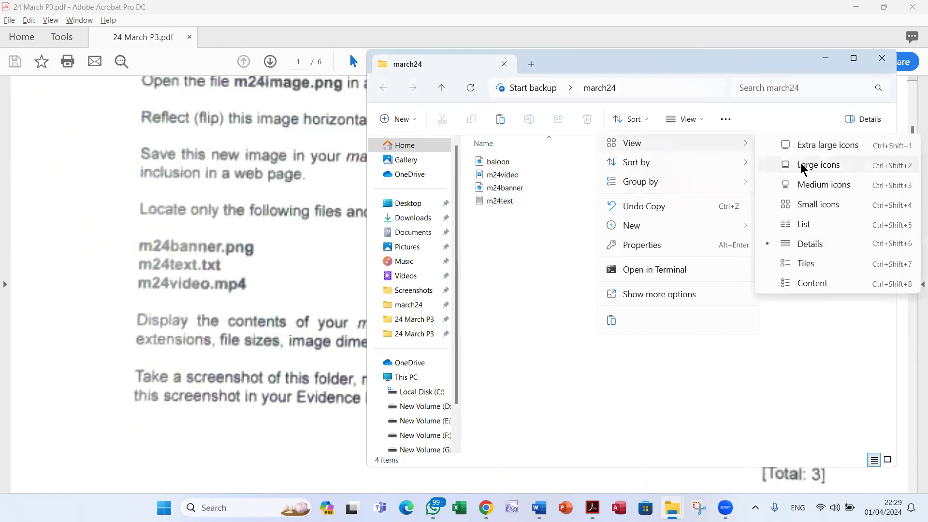
{"action": "left_click", "coordinate": [845, 288]}
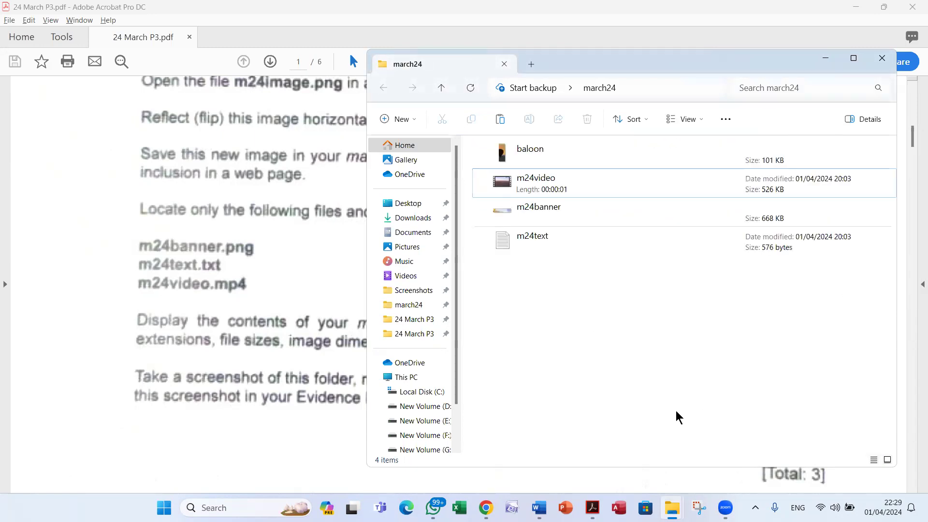
{"action": "left_click", "coordinate": [854, 60]}
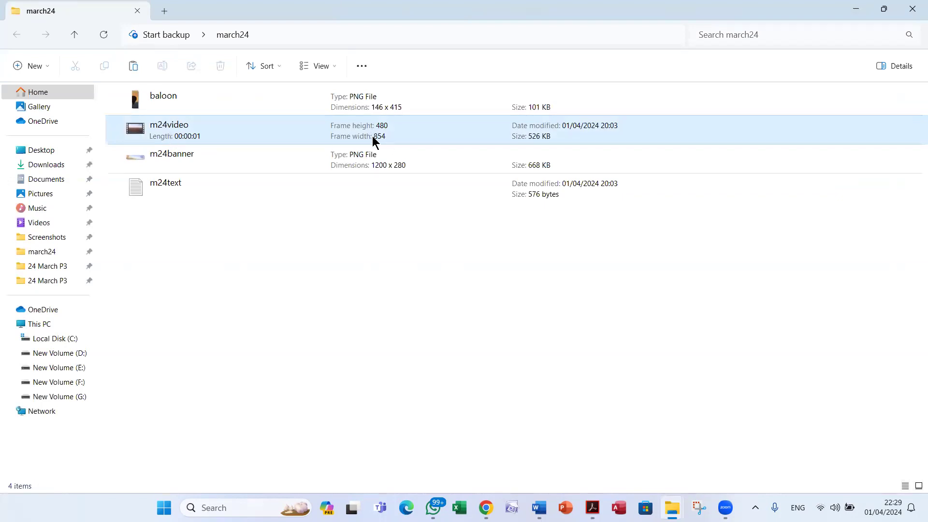
{"action": "left_click", "coordinate": [186, 108]}
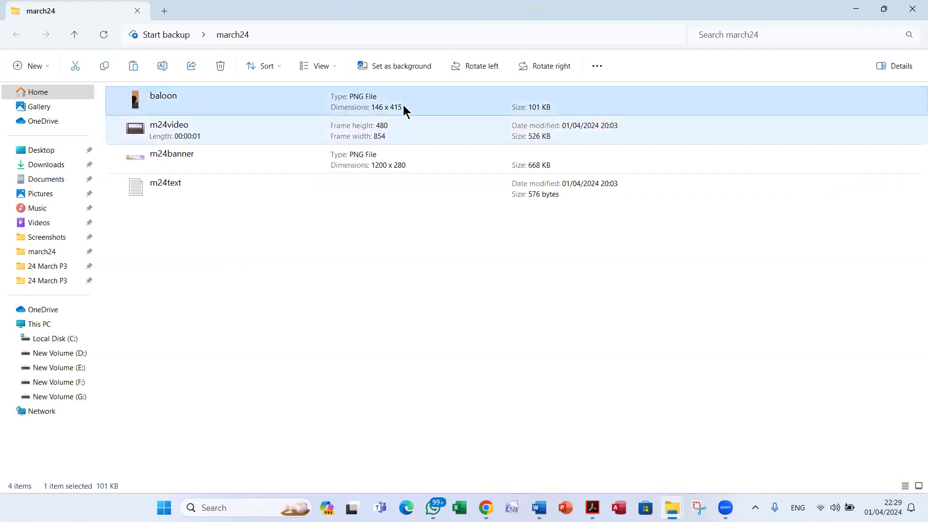
{"action": "left_click", "coordinate": [205, 164]}
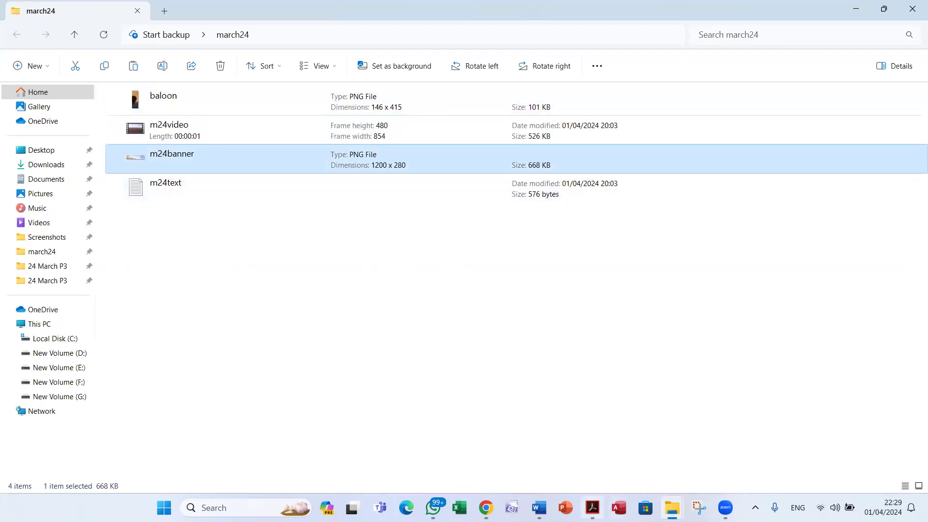
Check the task paper's display requirements, then return to the march24 window
{"action": "mouse_move", "coordinate": [589, 509]}
{"action": "left_click", "coordinate": [571, 462]}
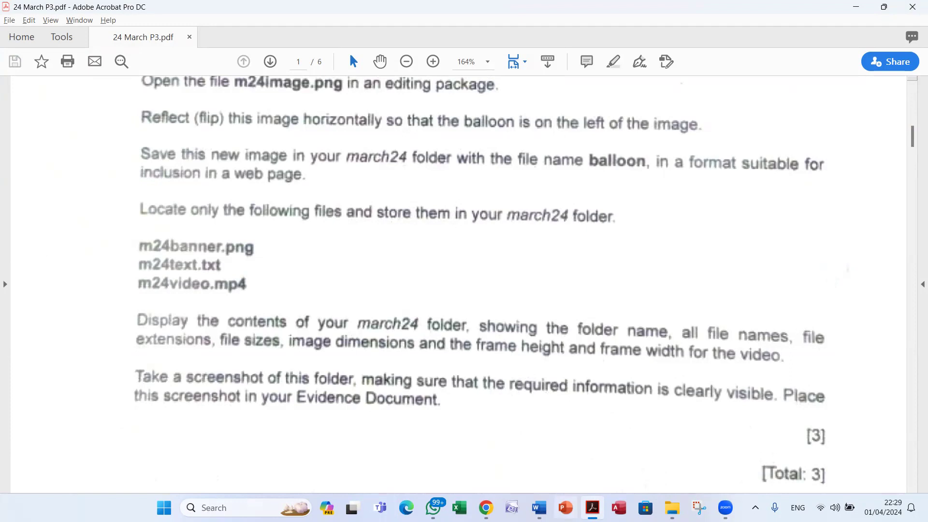
{"action": "mouse_move", "coordinate": [672, 508]}
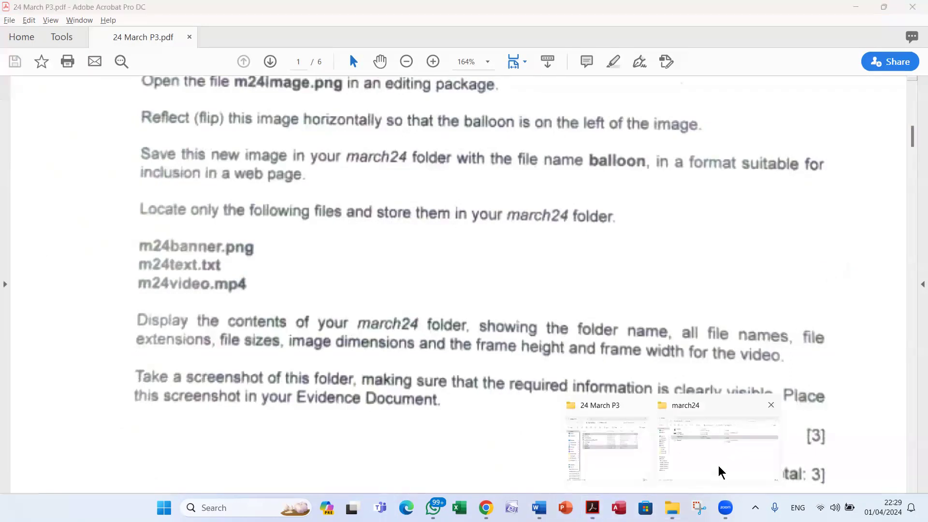
{"action": "left_click", "coordinate": [721, 472]}
Snip the march24 file listing with its details and paste it into the Word evidence document
{"action": "left_click", "coordinate": [698, 507]}
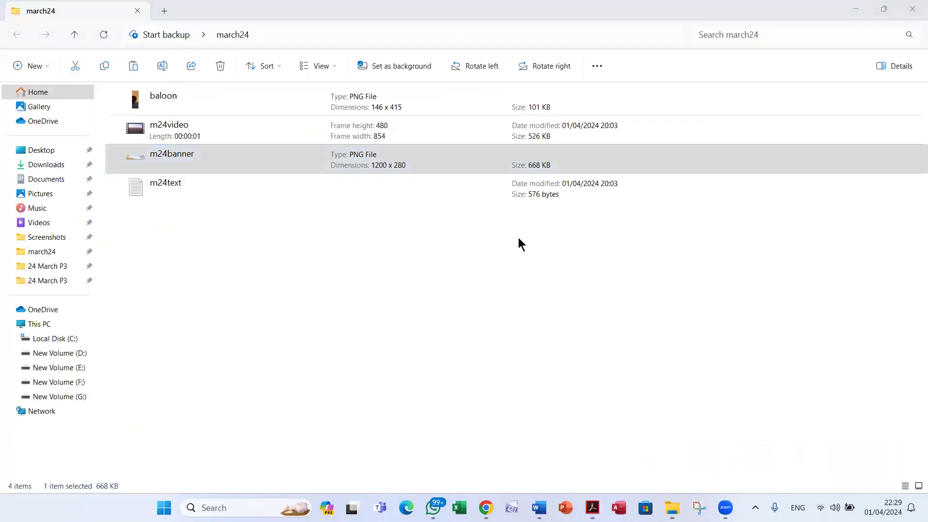
{"action": "left_click", "coordinate": [334, 128]}
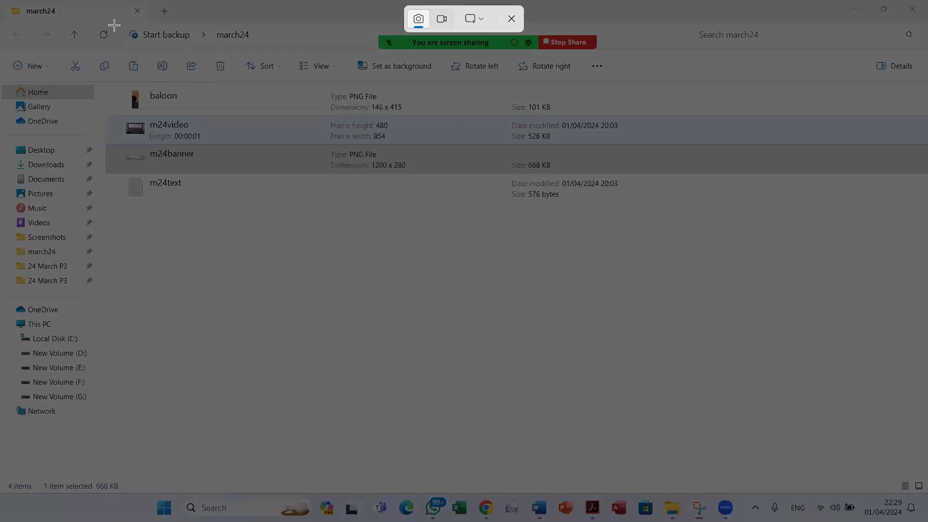
{"action": "left_click_drag", "start_coordinate": [85, 13], "coordinate": [348, 197]}
{"action": "left_click_drag", "start_coordinate": [405, 217], "coordinate": [641, 211]}
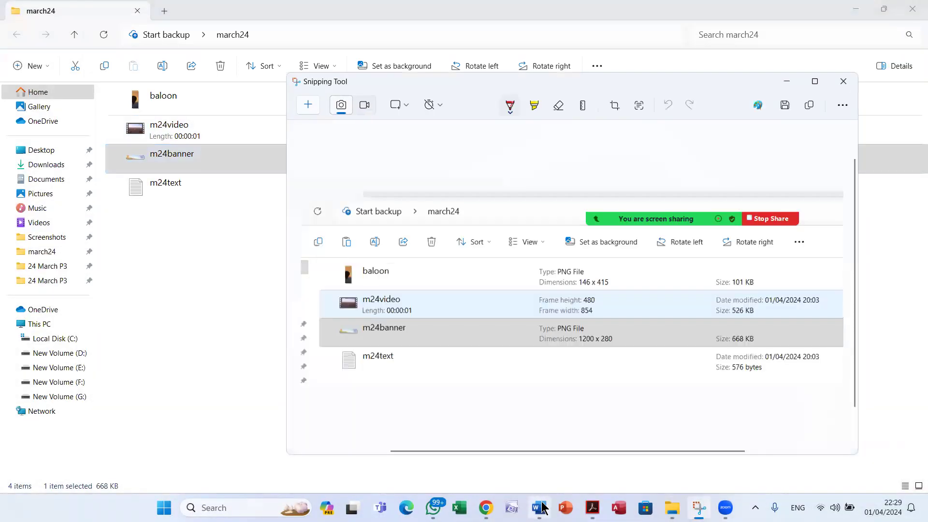
{"action": "left_click", "coordinate": [539, 507]}
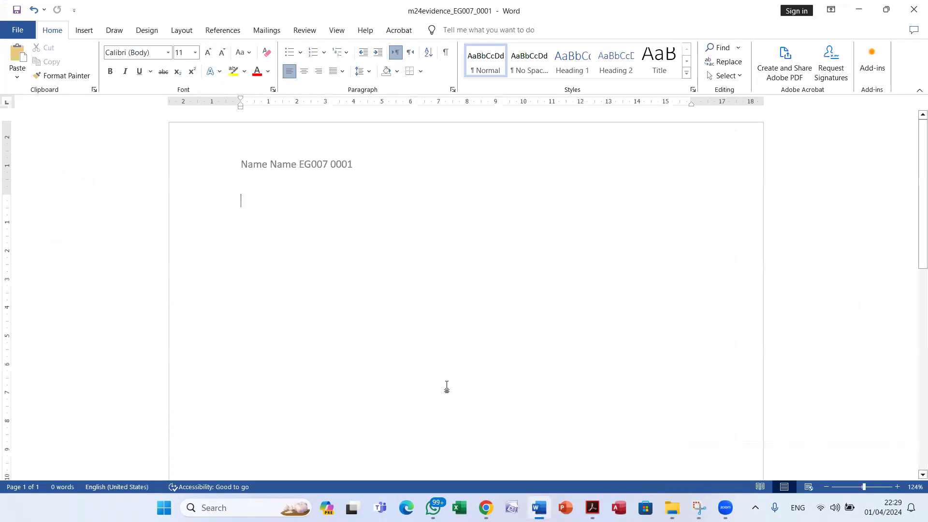
{"action": "left_click", "coordinate": [17, 55]}
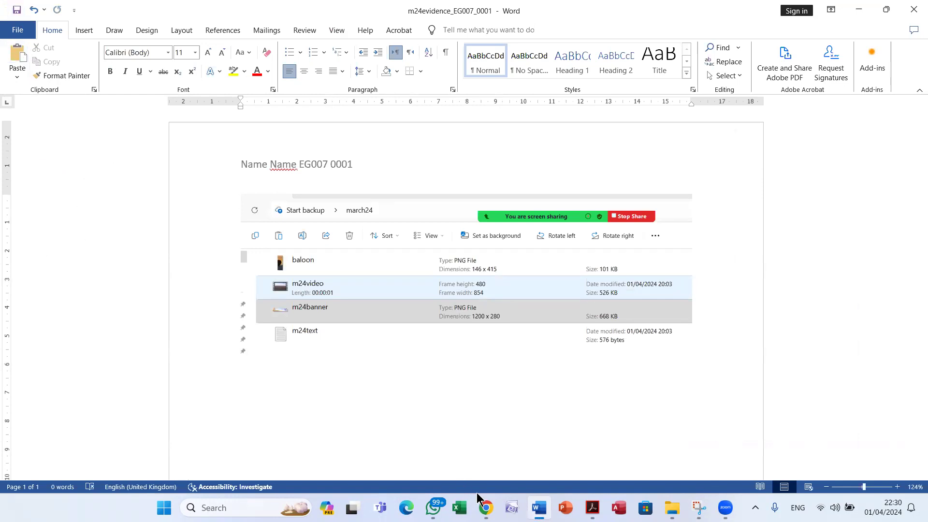
{"action": "left_click", "coordinate": [592, 508]}
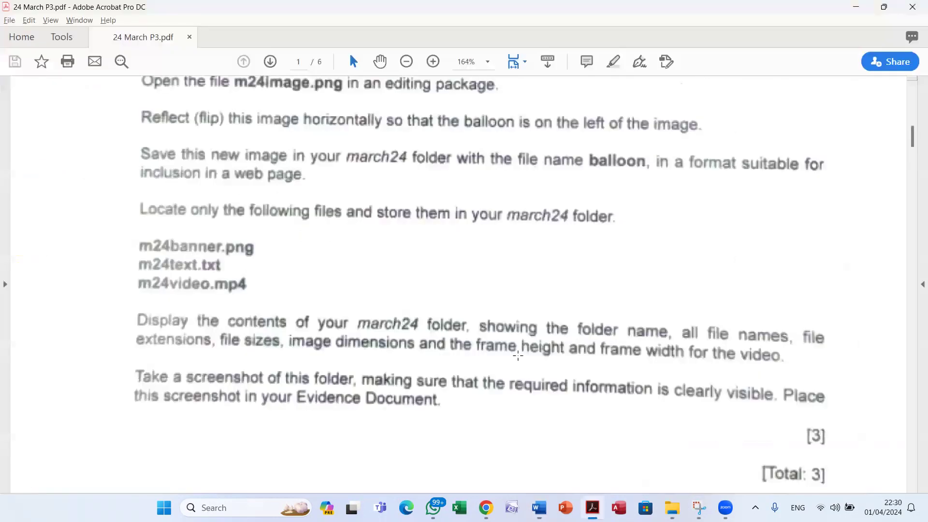
Scroll the task paper to Task 3 – Web page on page 2, then return to SharePoint Designer
{"action": "scroll", "coordinate": [518, 357], "scroll_direction": "down", "scroll_amount": 3}
{"action": "scroll", "coordinate": [530, 357], "scroll_direction": "down", "scroll_amount": 10}
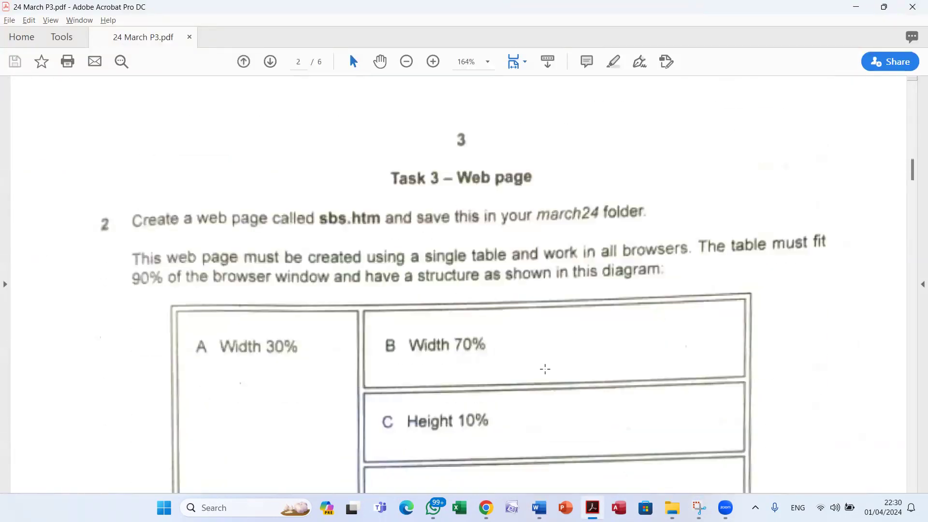
{"action": "scroll", "coordinate": [546, 369], "scroll_direction": "down", "scroll_amount": 1}
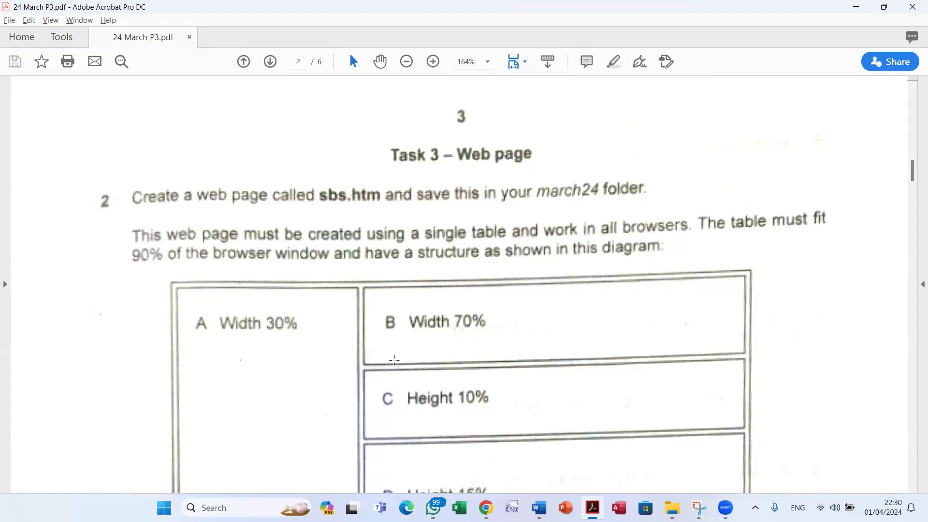
{"action": "left_click", "coordinate": [512, 508]}
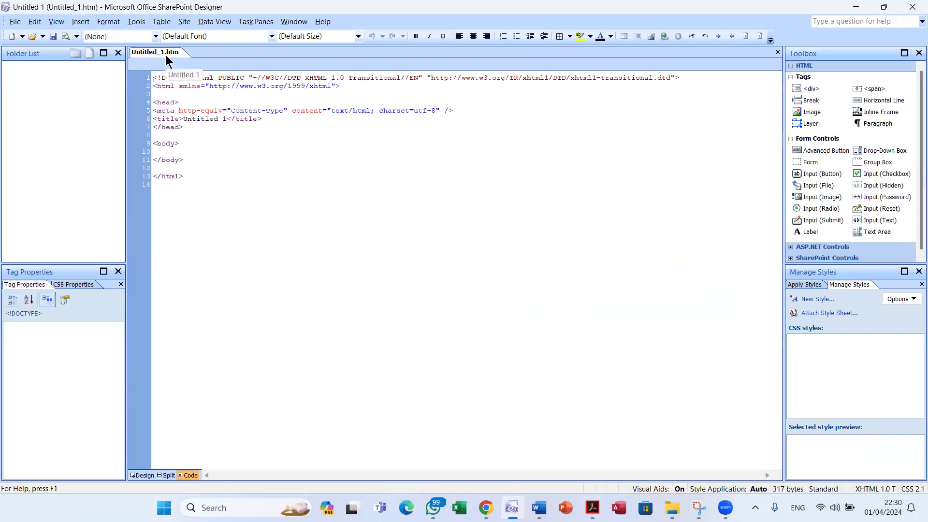
Switch the blank Untitled_1.htm page to Design view after glancing at the task paper
{"action": "left_click", "coordinate": [15, 22]}
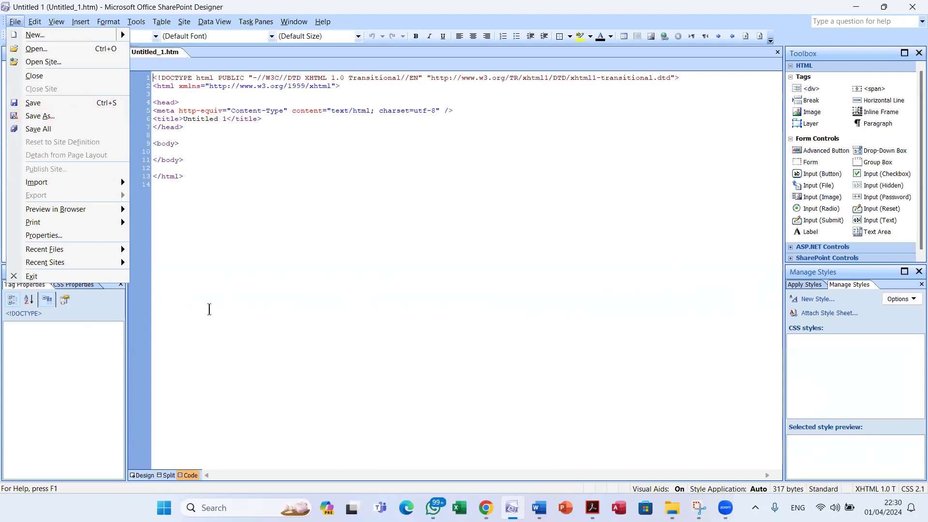
{"action": "left_click", "coordinate": [141, 474]}
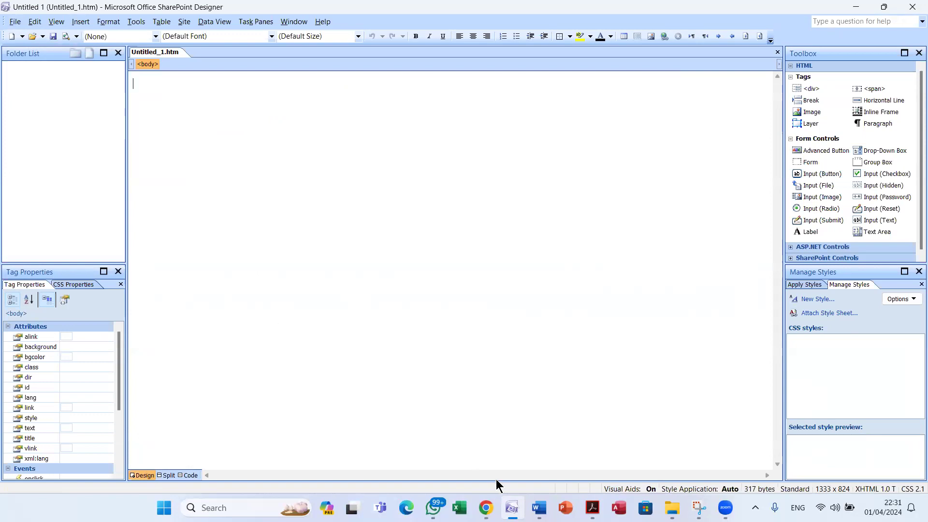
{"action": "mouse_move", "coordinate": [512, 509]}
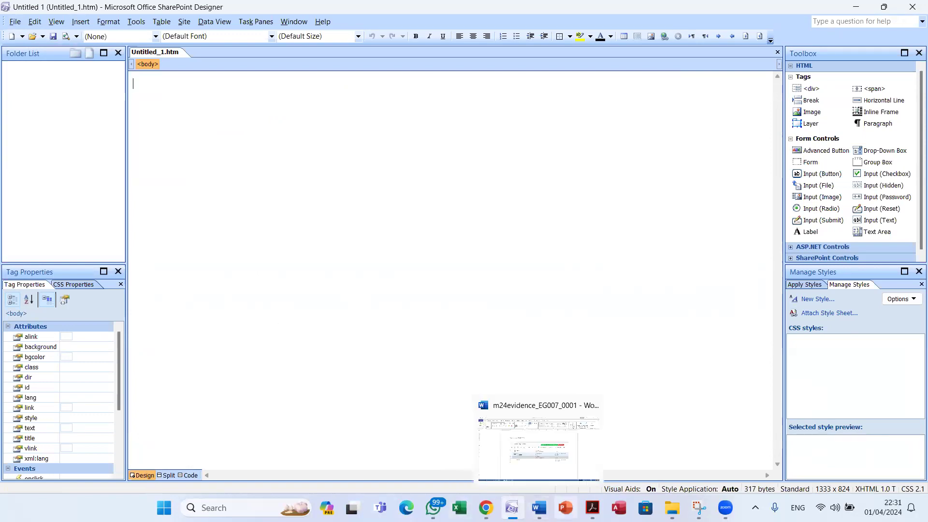
{"action": "left_click", "coordinate": [592, 507]}
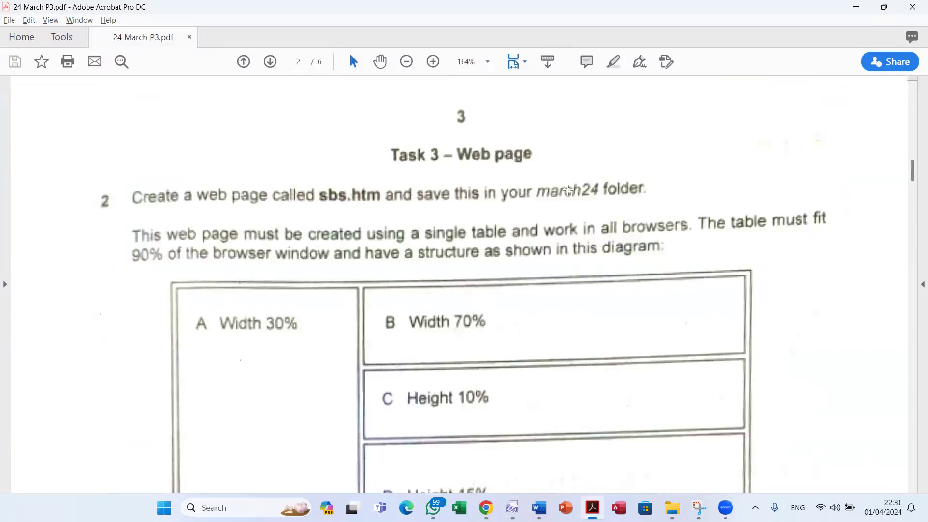
{"action": "key", "text": "alt+Tab"}
Start Save As and browse to the march24 folder on the Desktop
{"action": "left_click", "coordinate": [15, 21]}
{"action": "left_click", "coordinate": [59, 115]}
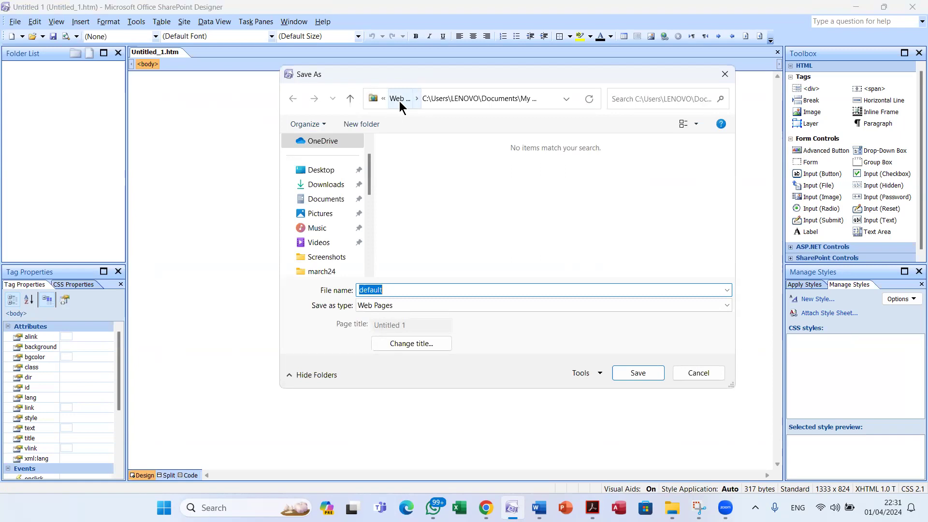
{"action": "left_click", "coordinate": [328, 171]}
{"action": "scroll", "coordinate": [544, 214], "scroll_direction": "down", "scroll_amount": 2}
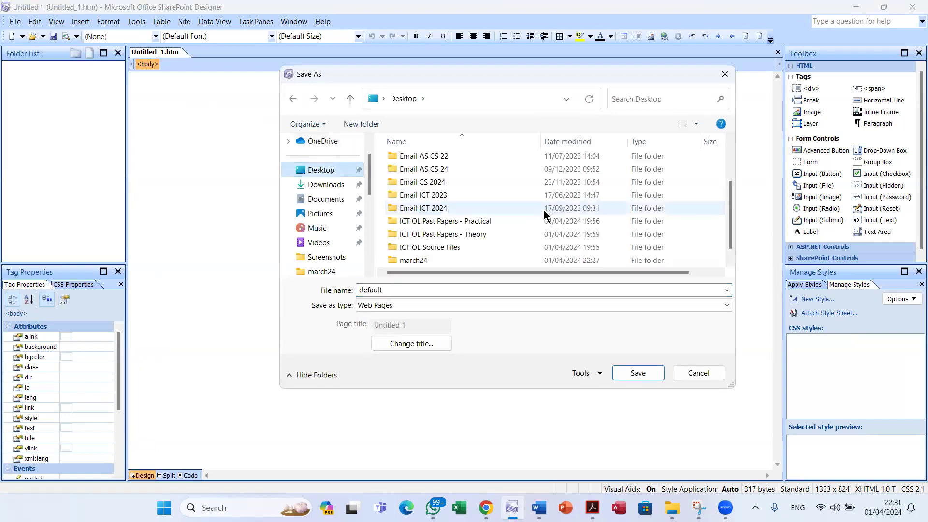
{"action": "double_click", "coordinate": [437, 260]}
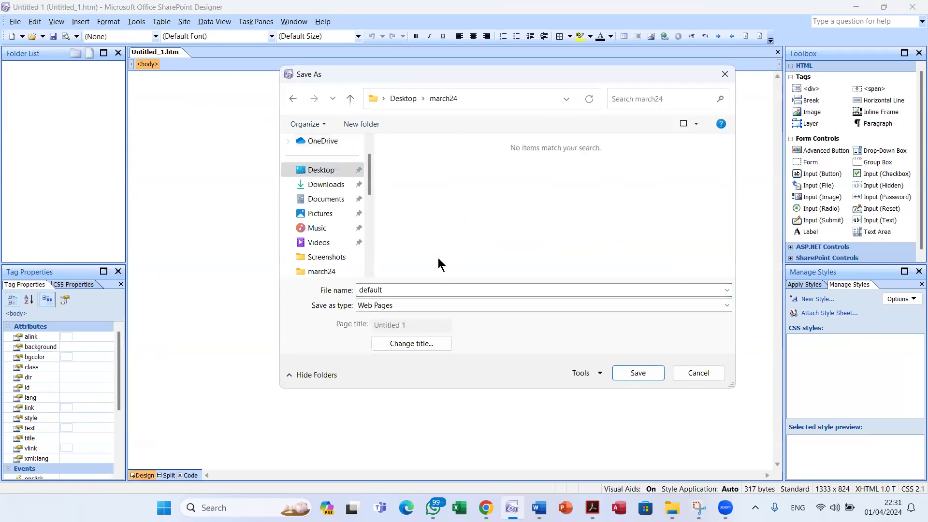
Name the file sbs with the HTML Files type and save it
{"action": "double_click", "coordinate": [415, 290]}
{"action": "type", "text": "sb"}
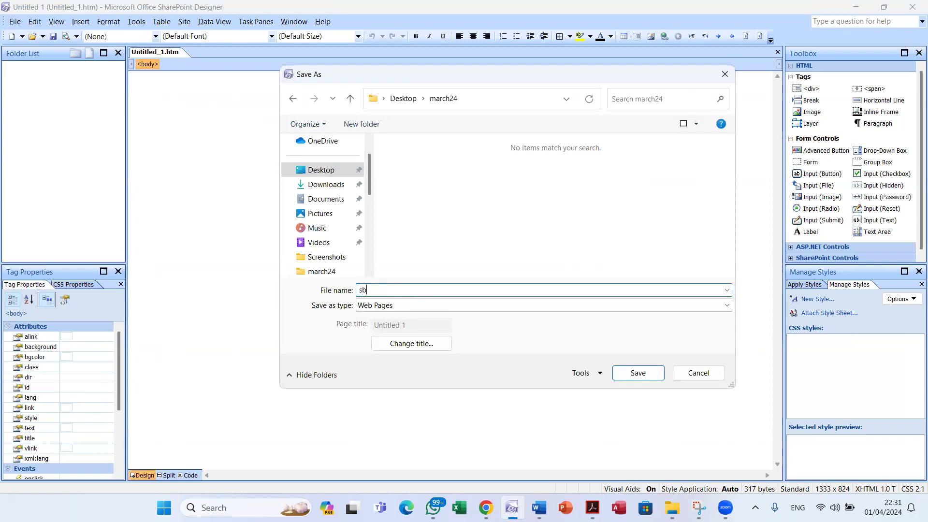
{"action": "type", "text": "s"}
{"action": "left_click", "coordinate": [406, 305]}
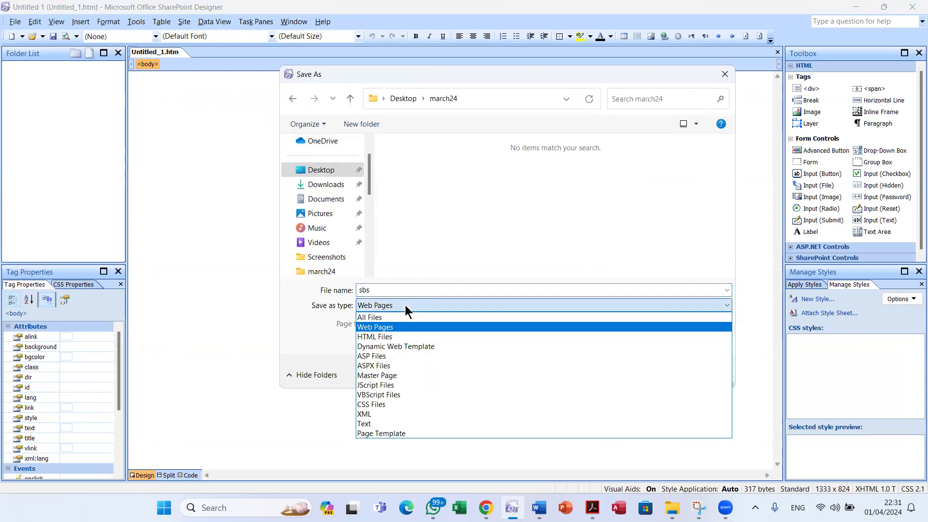
{"action": "left_click", "coordinate": [399, 336]}
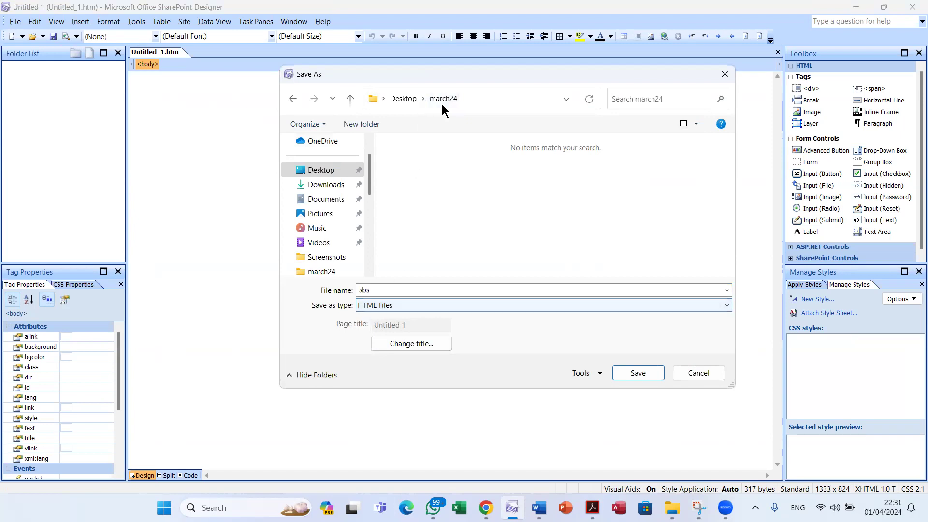
{"action": "left_click", "coordinate": [592, 507]}
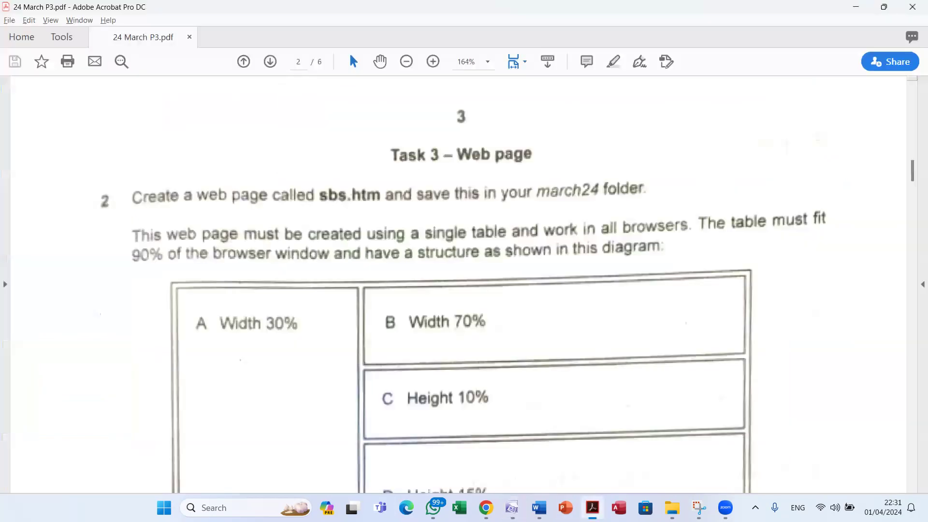
{"action": "left_click", "coordinate": [593, 508]}
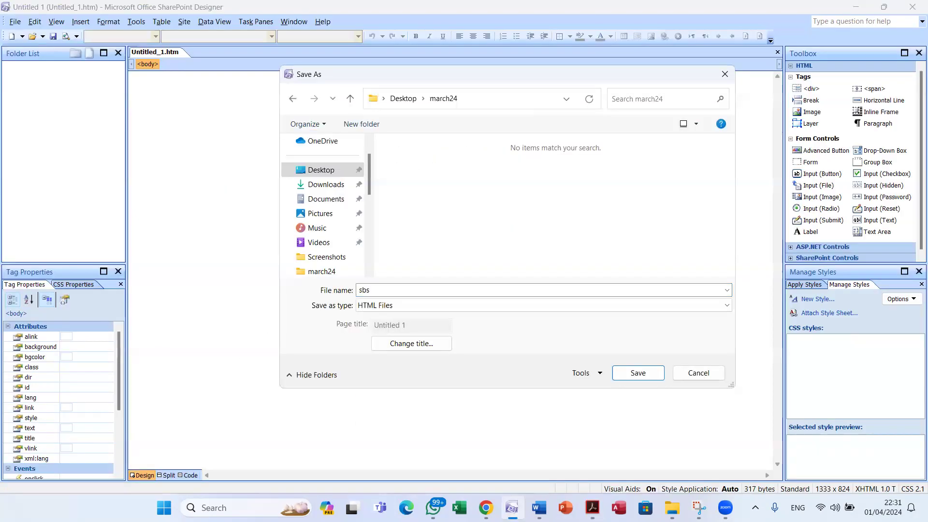
{"action": "left_click", "coordinate": [627, 373]}
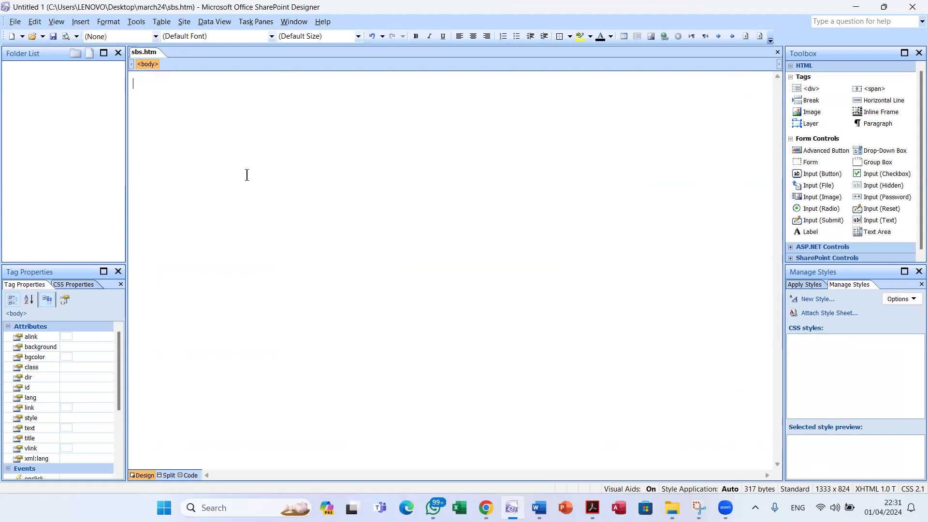
{"action": "key", "text": "alt+Tab"}
Zoom out on the task paper to review the table diagram and its 90% width requirement
{"action": "scroll", "coordinate": [288, 324], "scroll_direction": "down", "scroll_amount": 3}
{"action": "scroll", "coordinate": [290, 327], "scroll_direction": "down", "scroll_amount": 2}
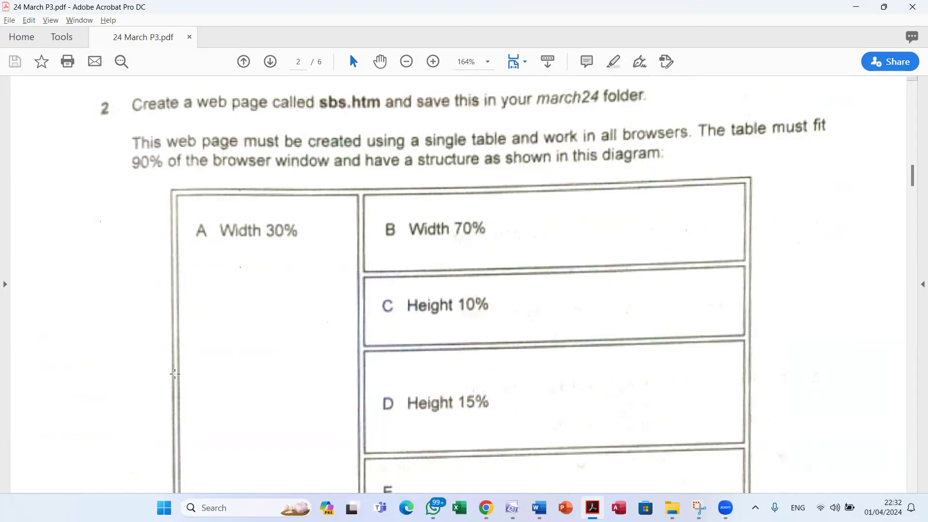
{"action": "scroll", "coordinate": [121, 352], "scroll_direction": "down", "scroll_amount": 1}
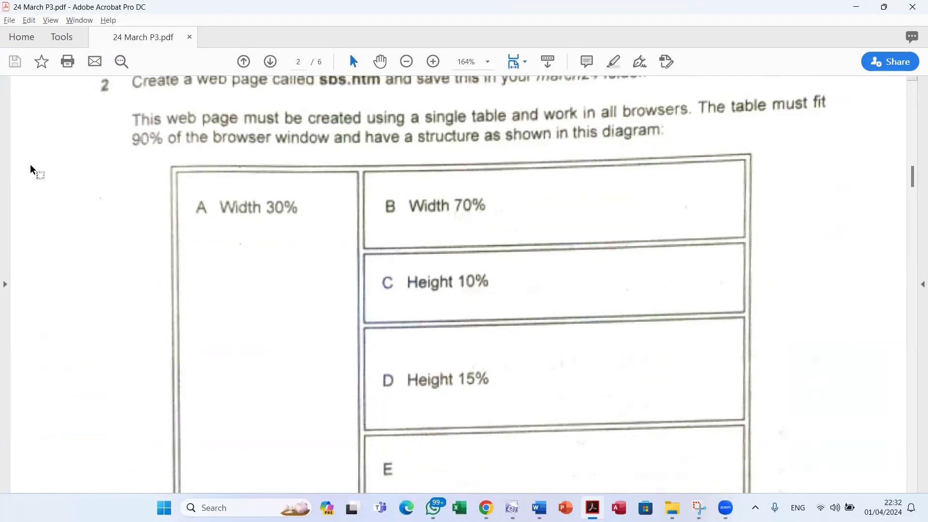
{"action": "left_click", "coordinate": [406, 61]}
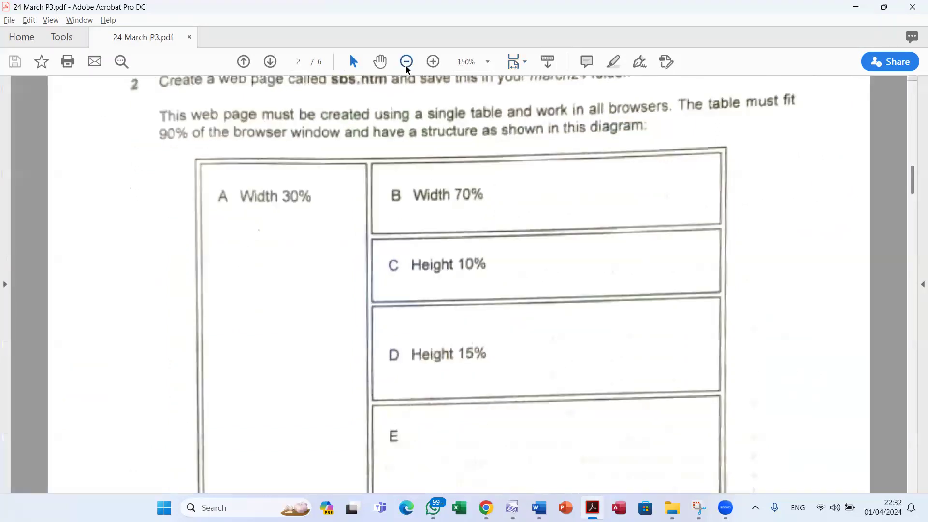
{"action": "left_click", "coordinate": [406, 61]}
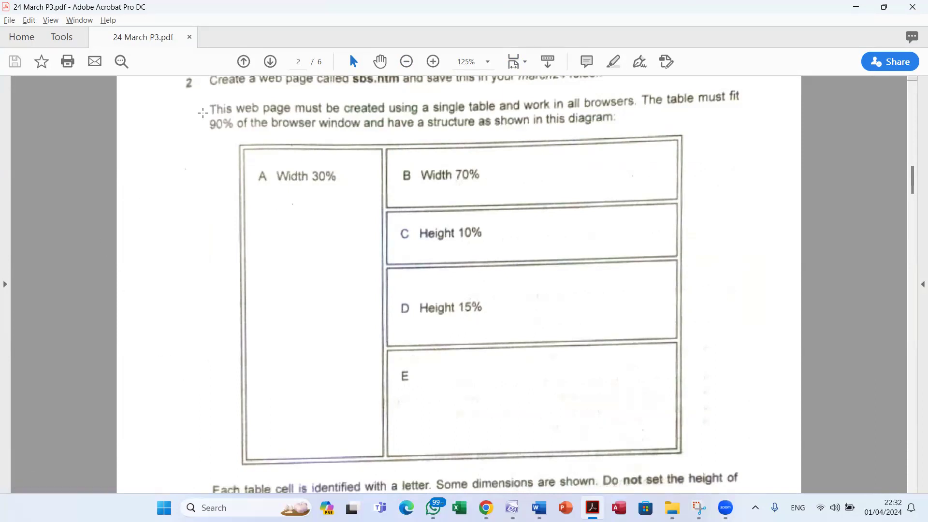
{"action": "left_click_drag", "start_coordinate": [205, 113], "coordinate": [237, 139]}
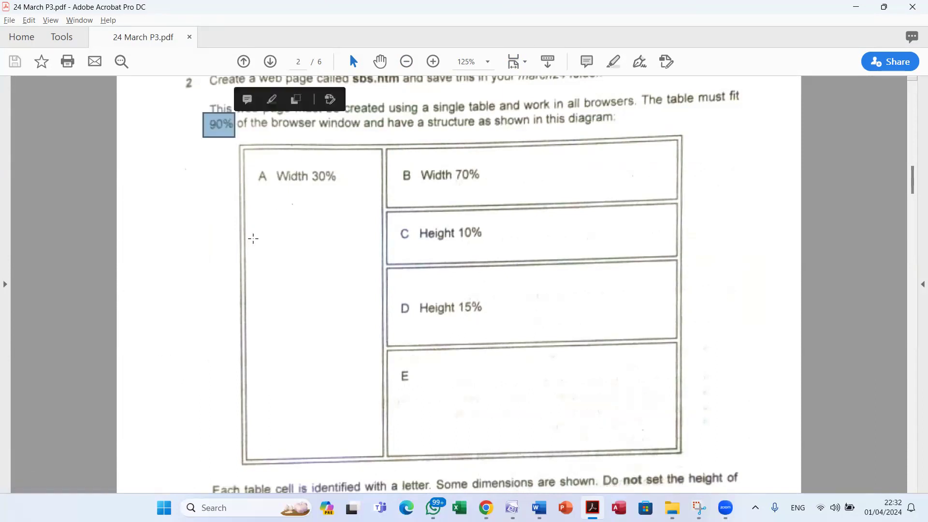
{"action": "left_click", "coordinate": [221, 230]}
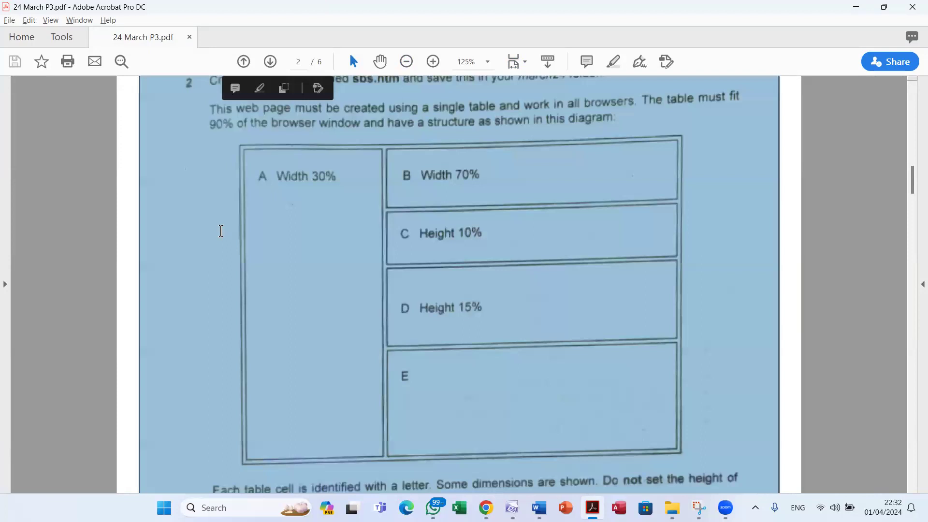
{"action": "key", "text": "alt+Tab"}
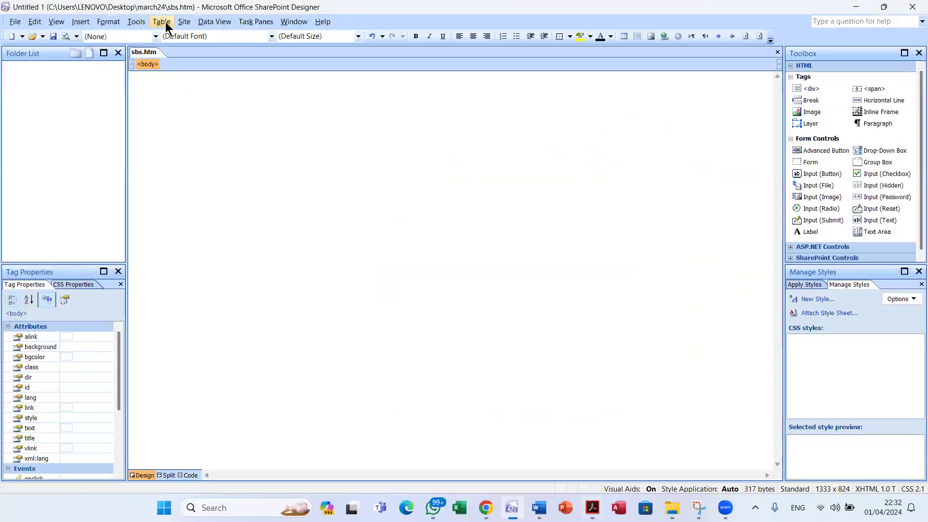
{"action": "left_click", "coordinate": [165, 22]}
Insert a table with 4 rows, 2 columns and 90 percent width
{"action": "left_click", "coordinate": [176, 35]}
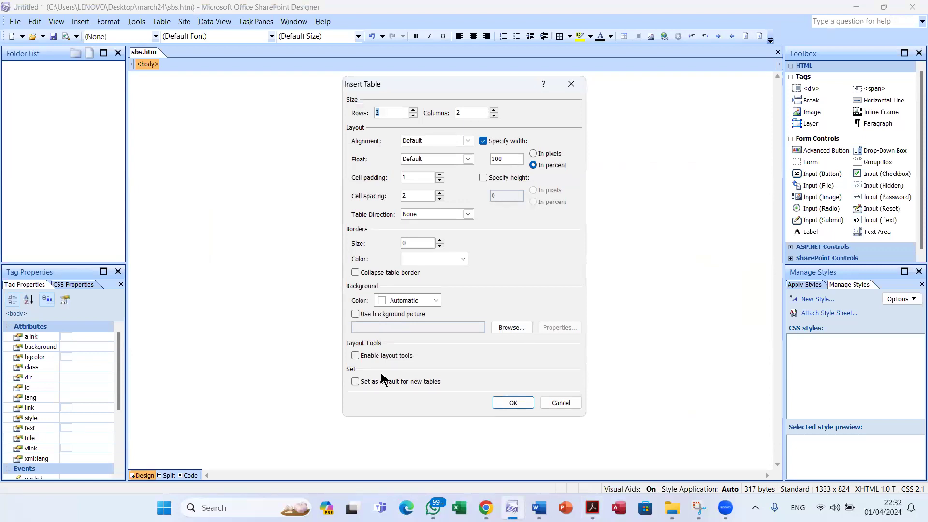
{"action": "type", "text": "4"}
{"action": "type", "text": "90"}
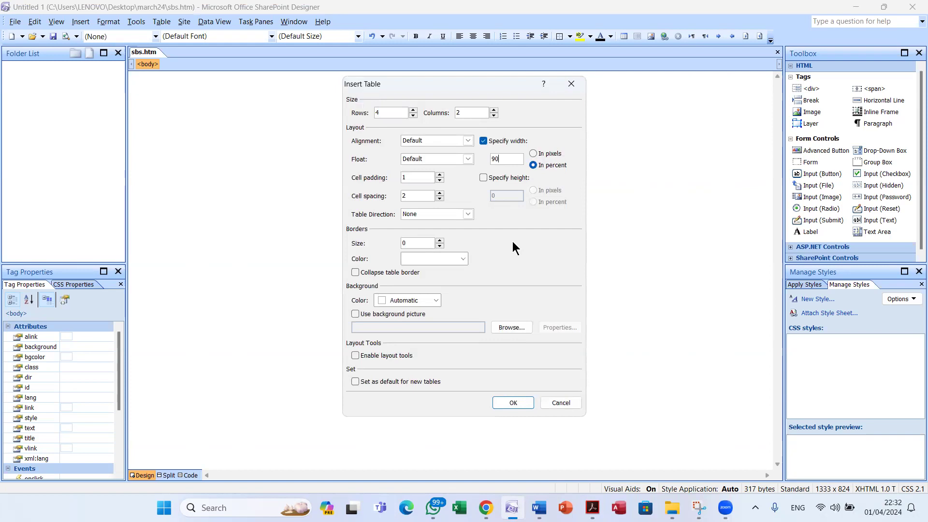
{"action": "left_click", "coordinate": [524, 401]}
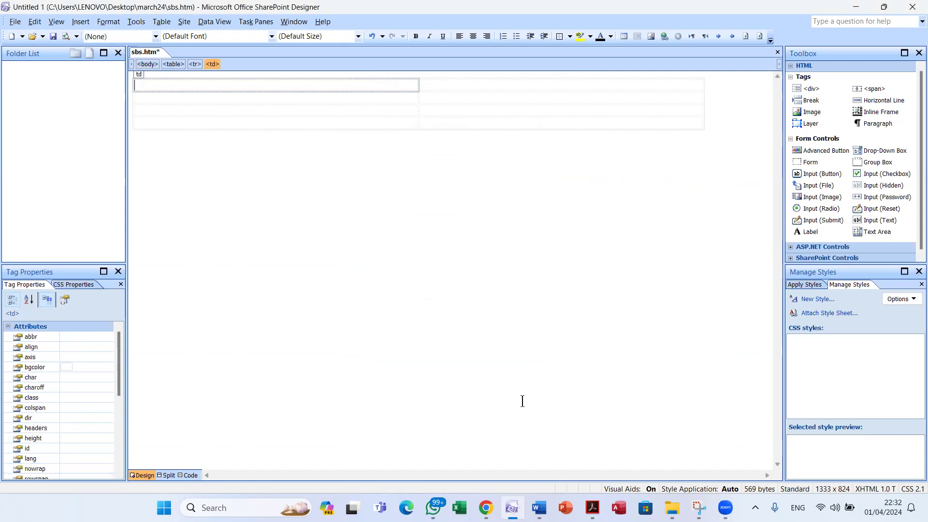
Read the rules below the diagram, noting that table borders must appear
{"action": "key", "text": "alt+Tab"}
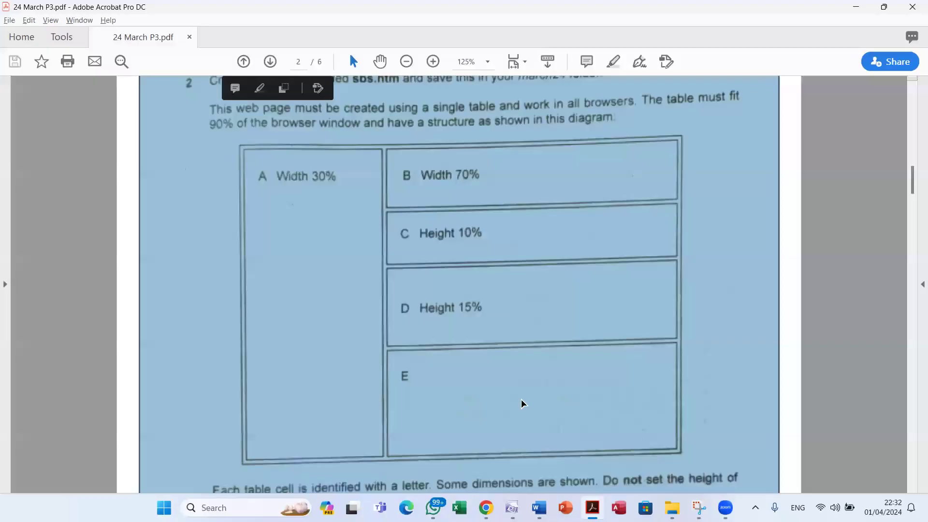
{"action": "left_click", "coordinate": [522, 399]}
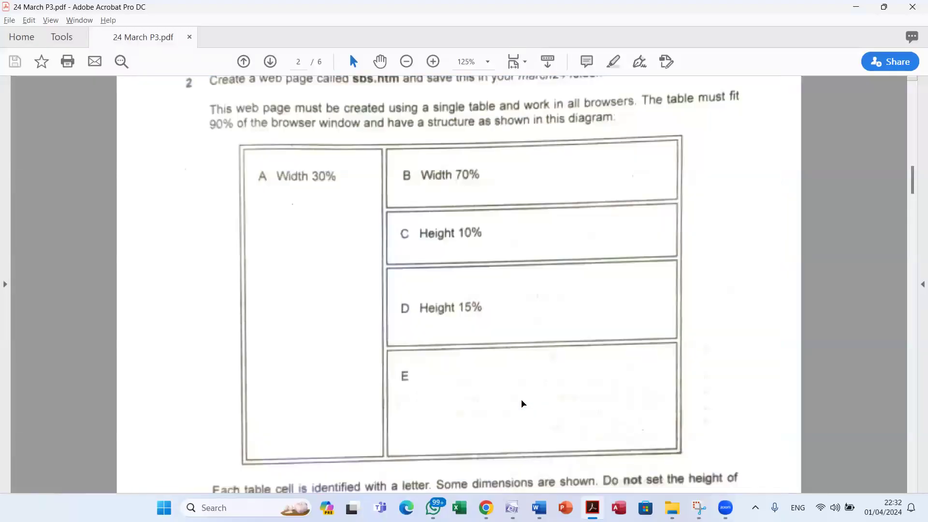
{"action": "scroll", "coordinate": [524, 400], "scroll_direction": "down", "scroll_amount": 1}
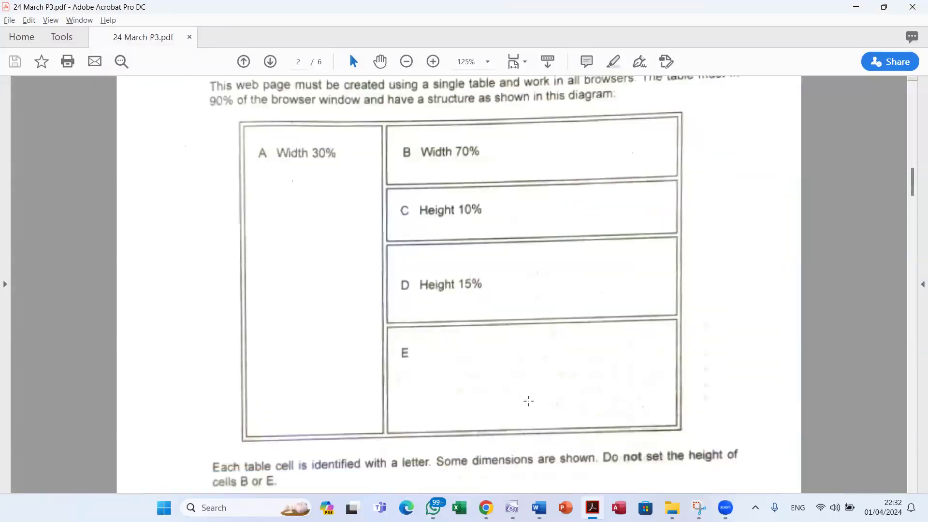
{"action": "scroll", "coordinate": [528, 401], "scroll_direction": "down", "scroll_amount": 2}
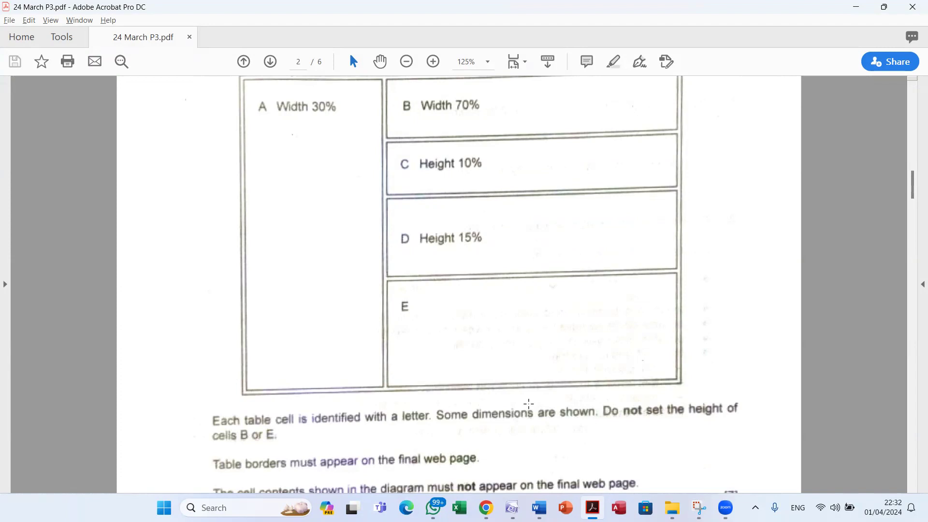
{"action": "scroll", "coordinate": [433, 455], "scroll_direction": "down", "scroll_amount": 2}
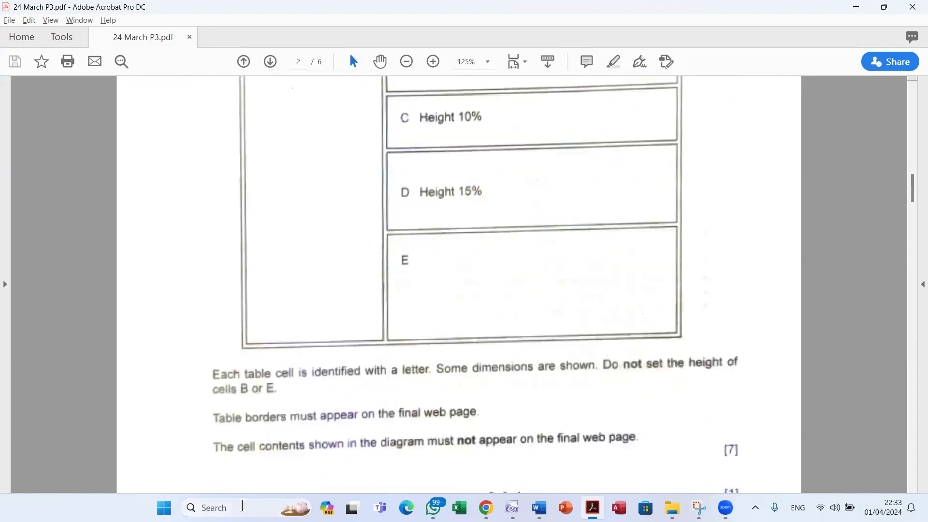
{"action": "left_click_drag", "start_coordinate": [208, 410], "coordinate": [525, 415]}
{"action": "left_click", "coordinate": [342, 408]}
{"action": "left_click", "coordinate": [244, 422]}
{"action": "scroll", "coordinate": [290, 434], "scroll_direction": "up", "scroll_amount": 2}
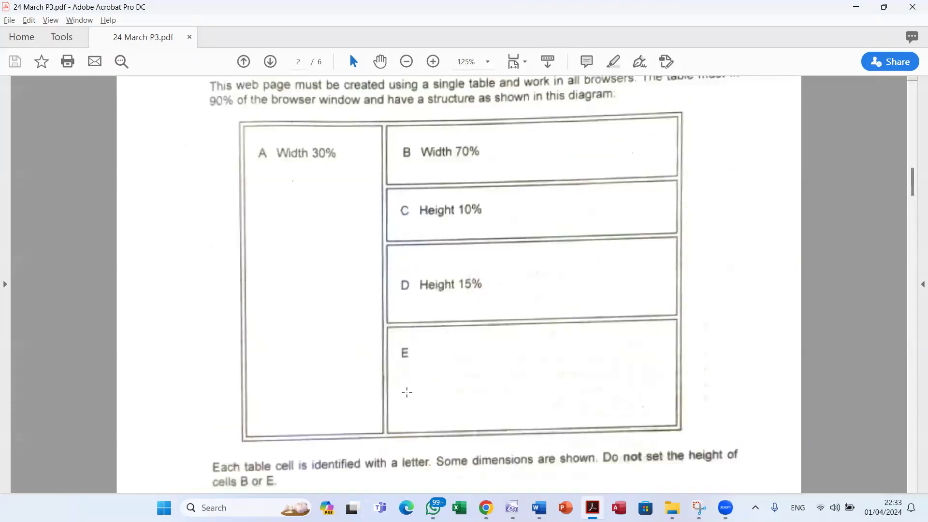
{"action": "key", "text": "alt+Tab"}
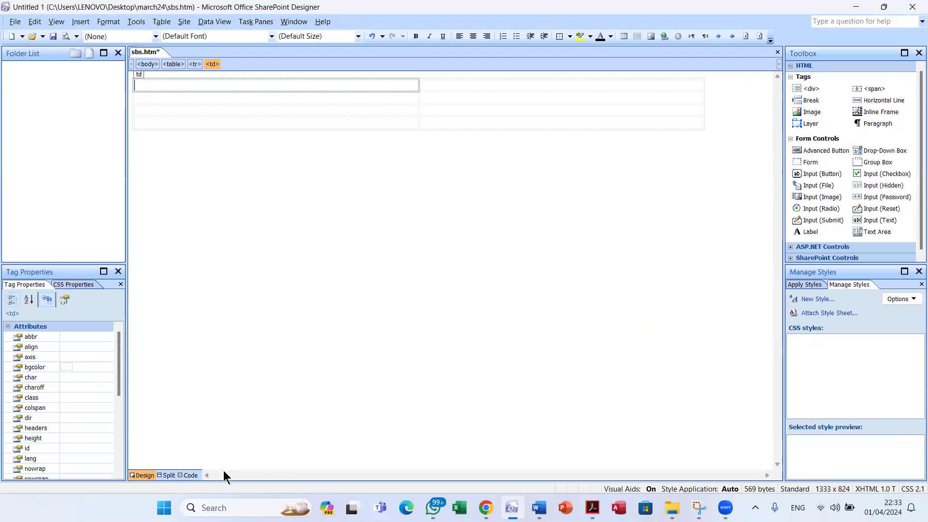
Add border="1" to the table tag in Code view and save sbs.htm
{"action": "left_click", "coordinate": [190, 474]}
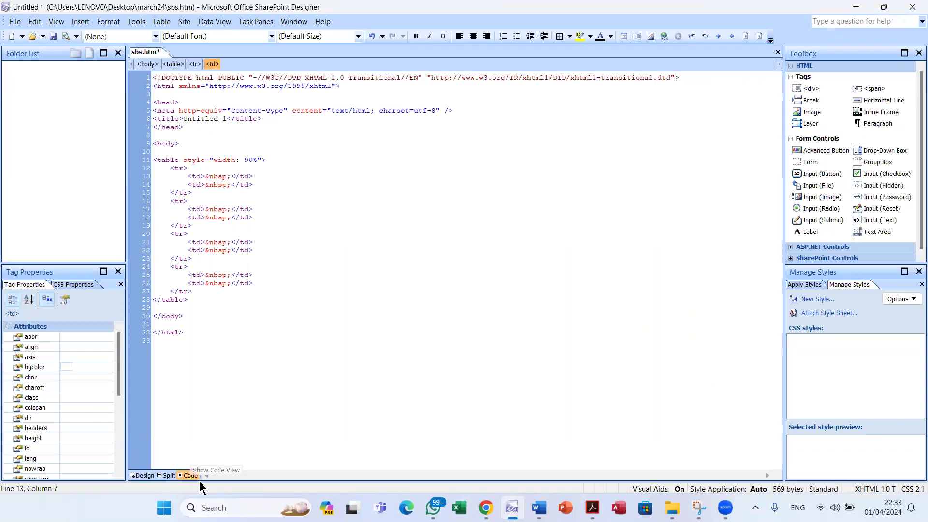
{"action": "left_click", "coordinate": [177, 159]}
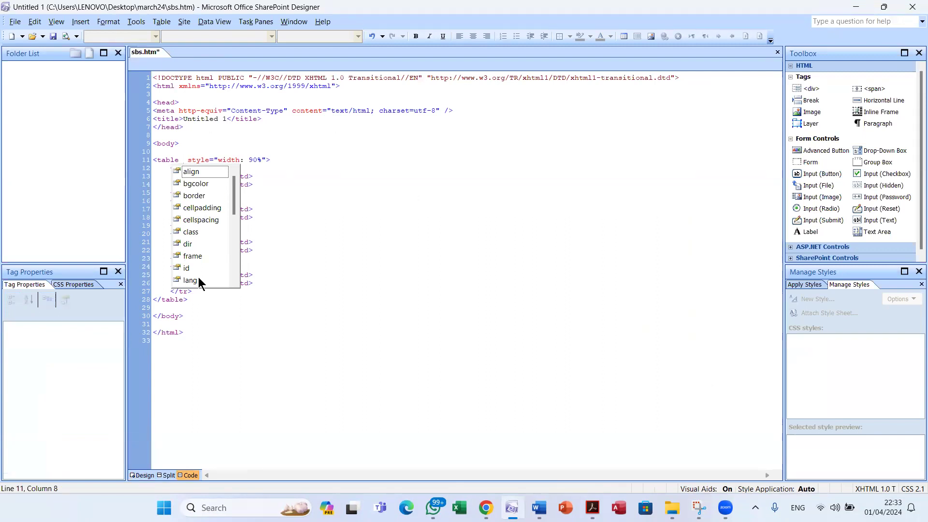
{"action": "double_click", "coordinate": [201, 196]}
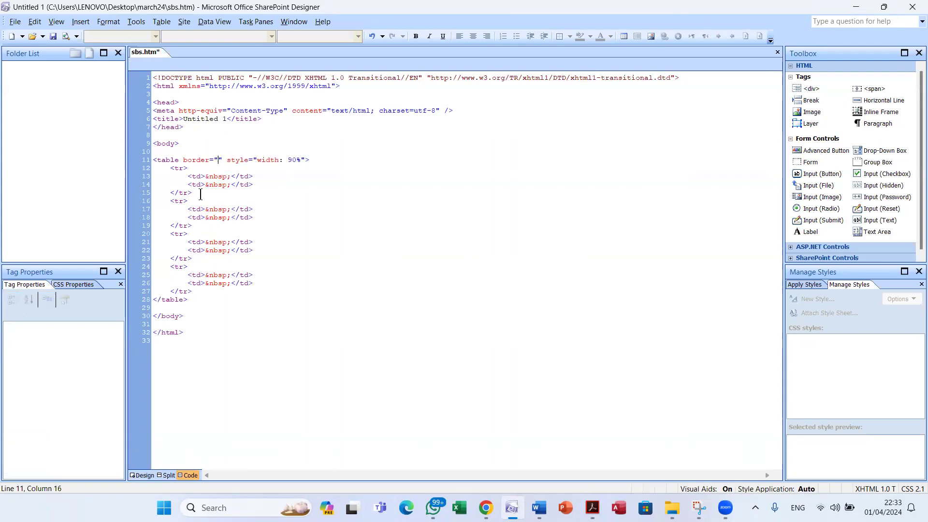
{"action": "type", "text": "1"}
{"action": "left_click", "coordinate": [53, 36]}
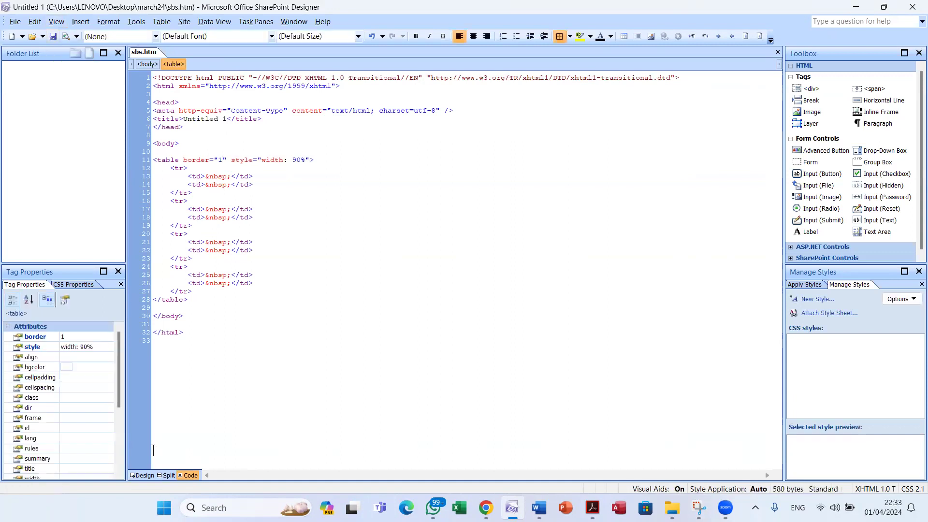
{"action": "left_click", "coordinate": [152, 475]}
{"action": "left_click", "coordinate": [334, 226]}
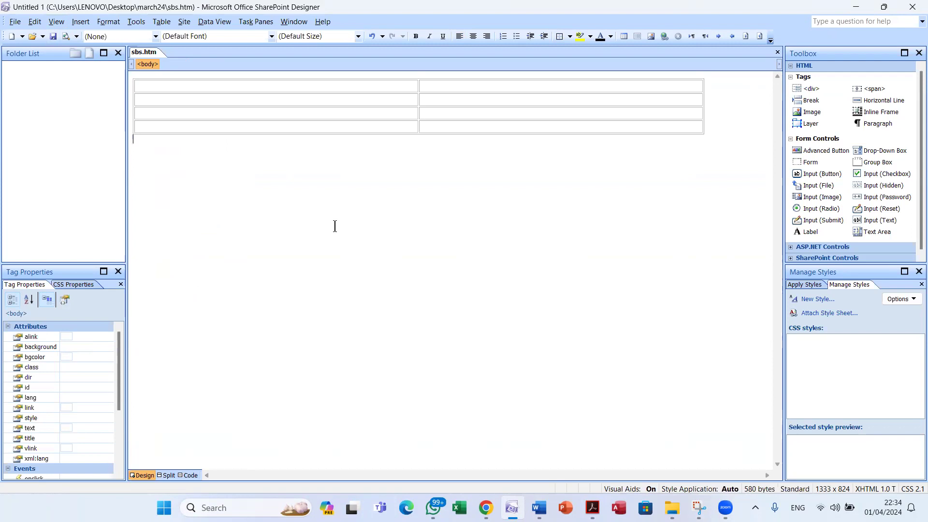
Merge the four cells of the left column into a single cell
{"action": "key", "text": "alt+Tab"}
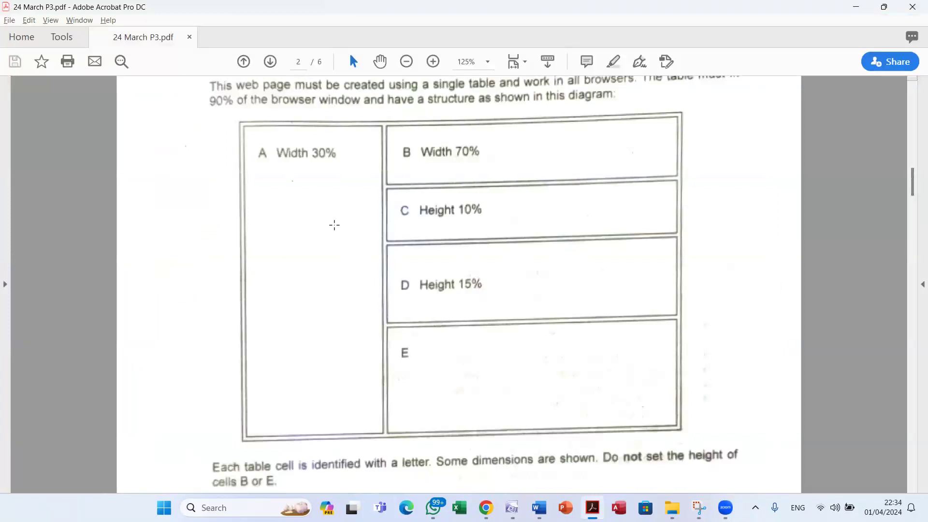
{"action": "key", "text": "alt+Tab"}
{"action": "left_click_drag", "start_coordinate": [213, 89], "coordinate": [228, 122]}
{"action": "right_click", "coordinate": [229, 122]}
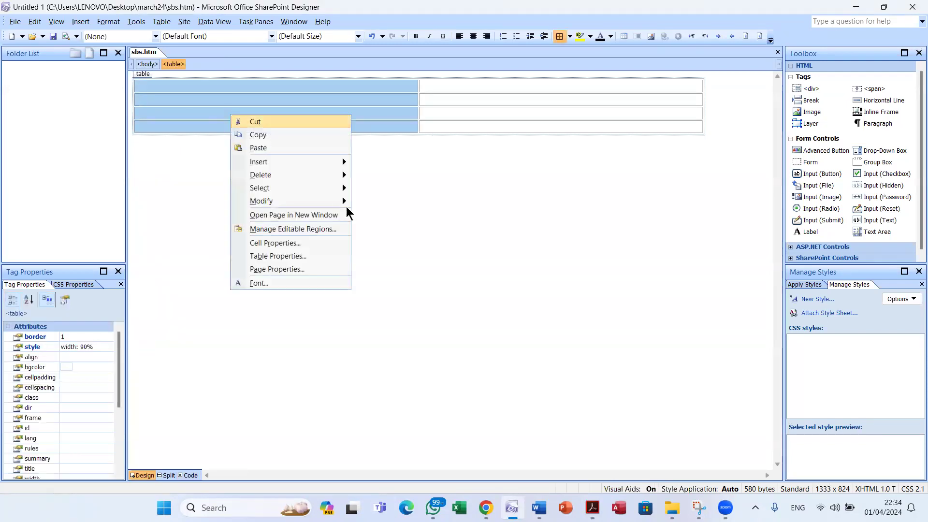
{"action": "mouse_move", "coordinate": [344, 201]}
{"action": "left_click", "coordinate": [376, 201]}
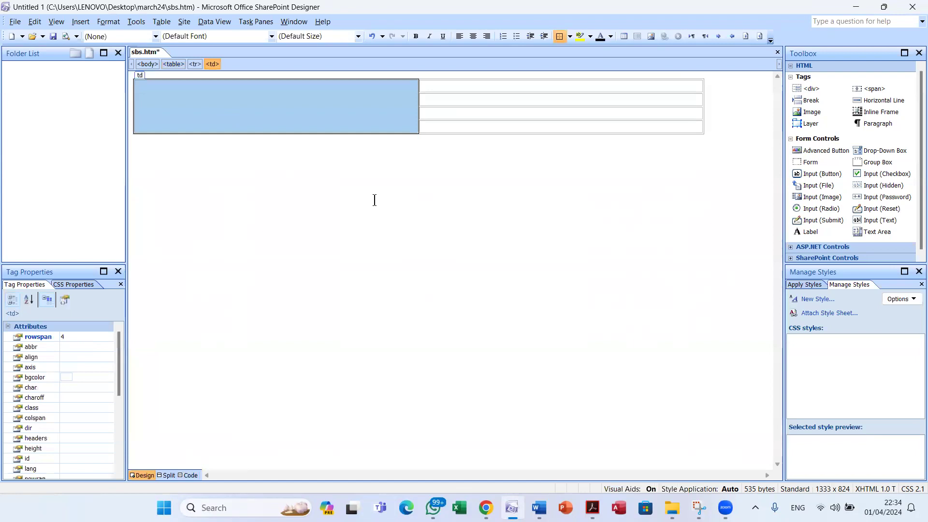
Label the merged left cell A and the top-right cell B
{"action": "key", "text": "alt+Tab"}
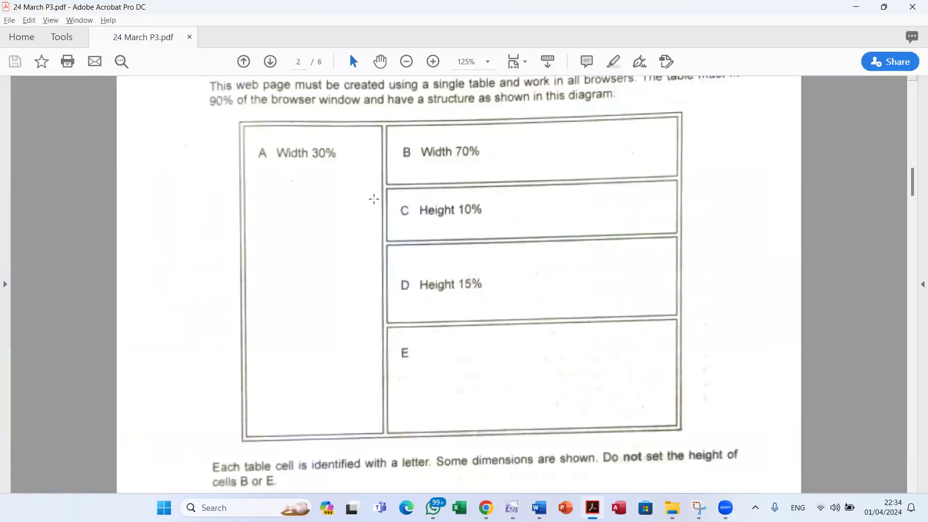
{"action": "key", "text": "alt+Tab"}
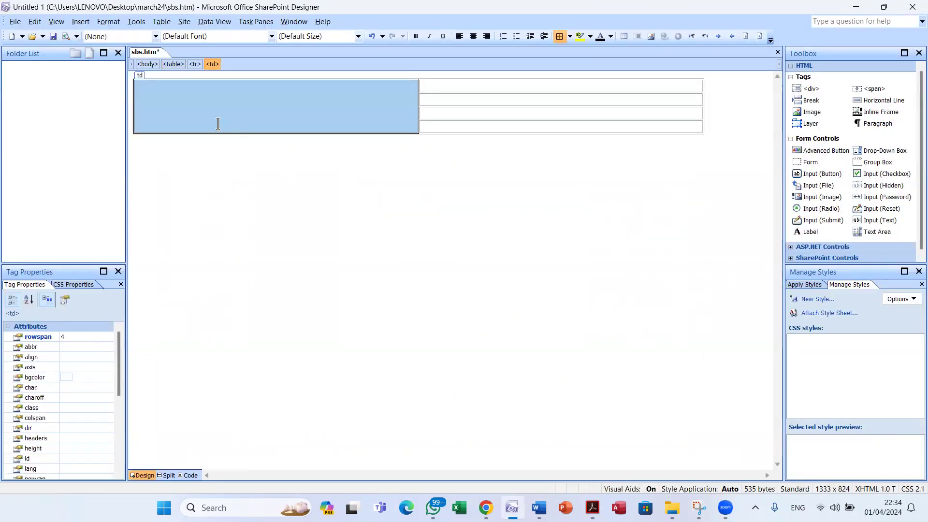
{"action": "left_click", "coordinate": [207, 114]}
{"action": "type", "text": "A"}
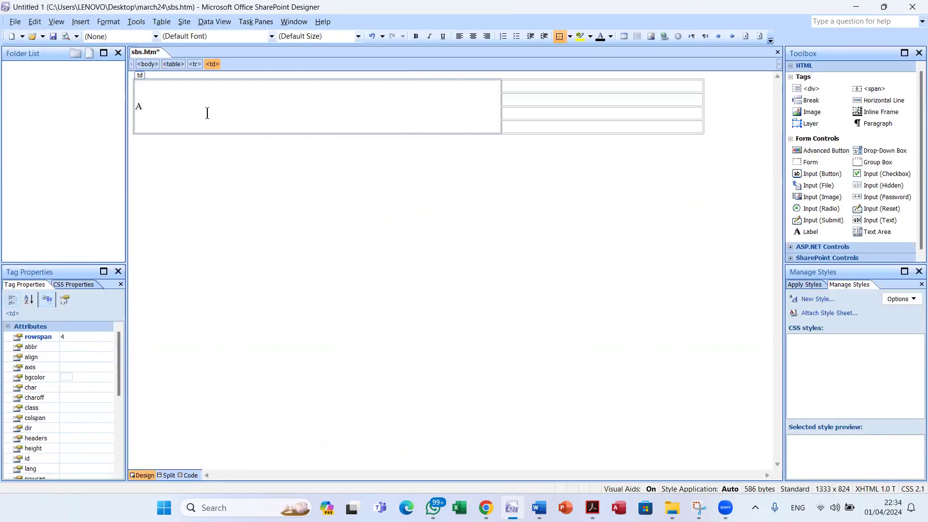
{"action": "key", "text": "alt+Tab"}
Adjust the second right-hand row and label the lower right cells C and E
{"action": "key", "text": "alt+Tab"}
{"action": "left_click", "coordinate": [513, 89]}
{"action": "type", "text": "B"}
{"action": "key", "text": "alt+Tab"}
{"action": "key", "text": "alt+Tab"}
{"action": "left_click_drag", "start_coordinate": [473, 104], "coordinate": [465, 104]}
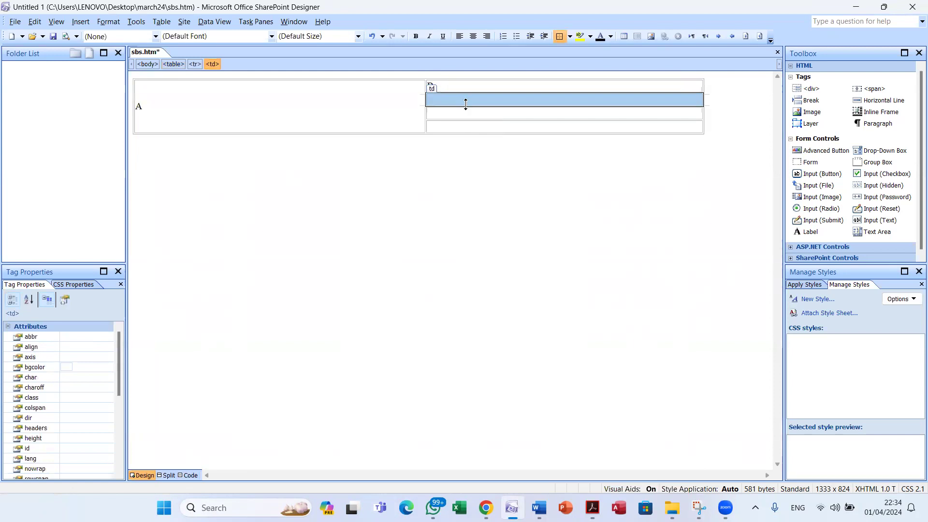
{"action": "type", "text": "C"}
{"action": "left_click", "coordinate": [453, 111]}
{"action": "left_click", "coordinate": [449, 128]}
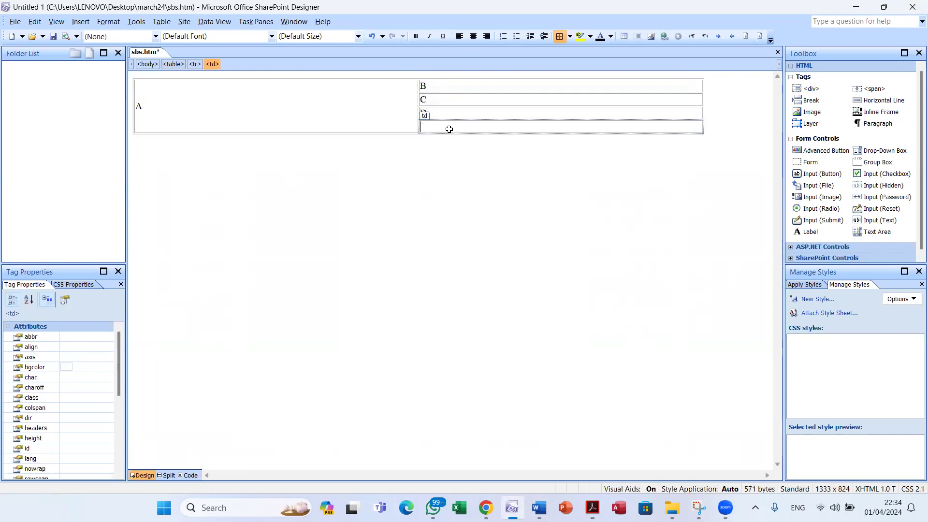
{"action": "type", "text": "E"}
{"action": "key", "text": "alt+Tab"}
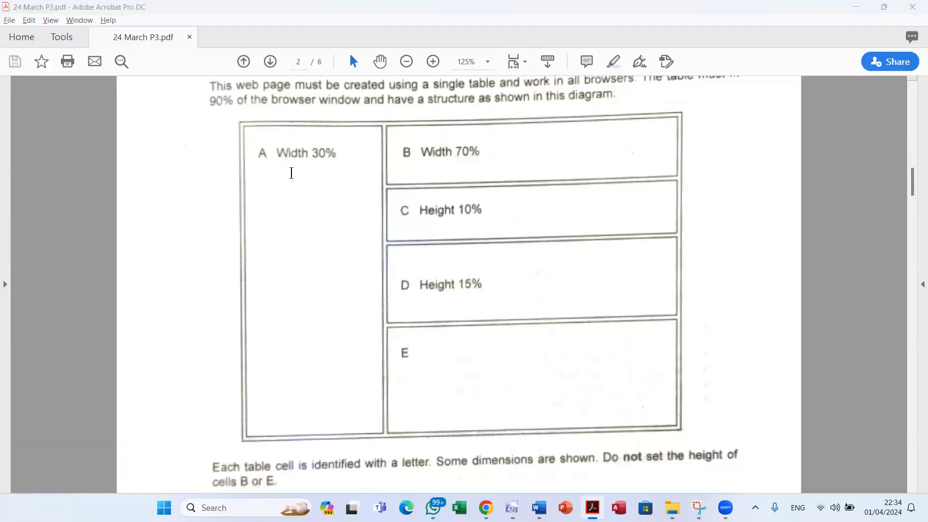
{"action": "key", "text": "alt+Tab"}
Set cell A's width to 30 percent in its Cell Properties
{"action": "right_click", "coordinate": [238, 106]}
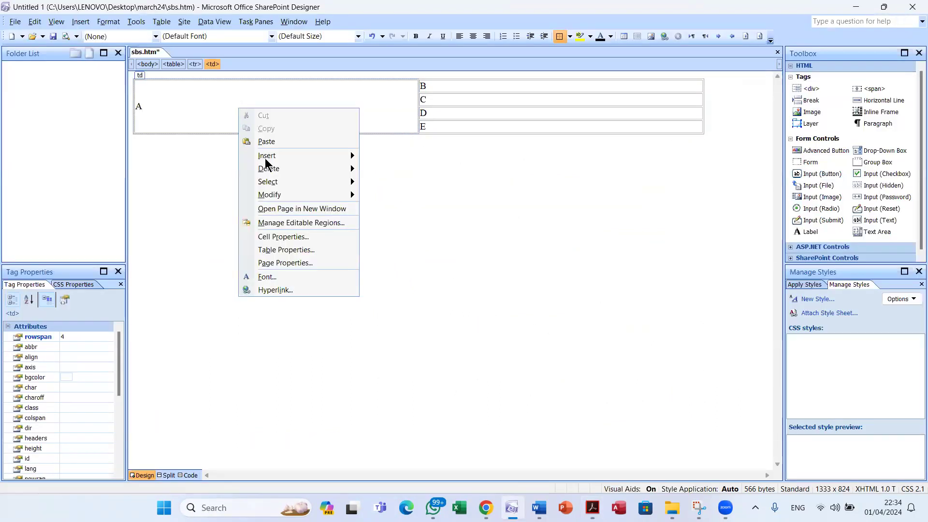
{"action": "left_click", "coordinate": [292, 236]}
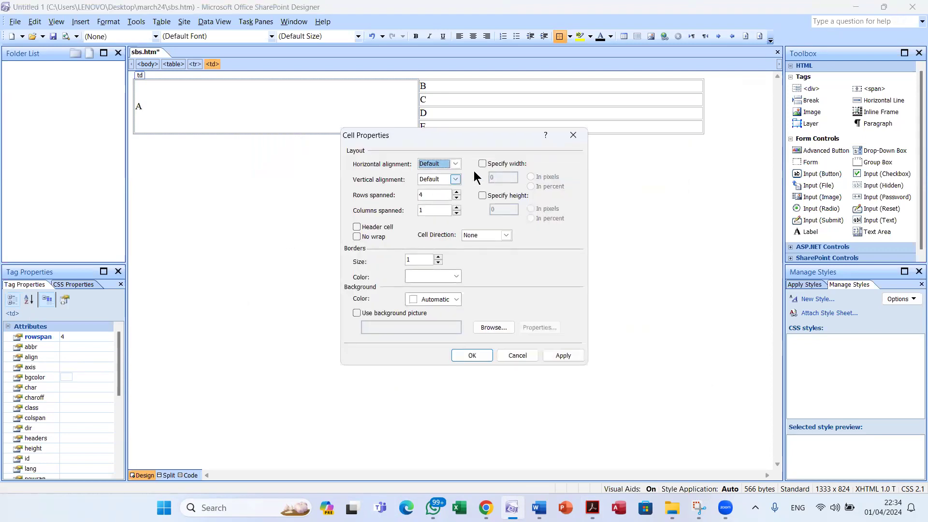
{"action": "left_click", "coordinate": [490, 165]}
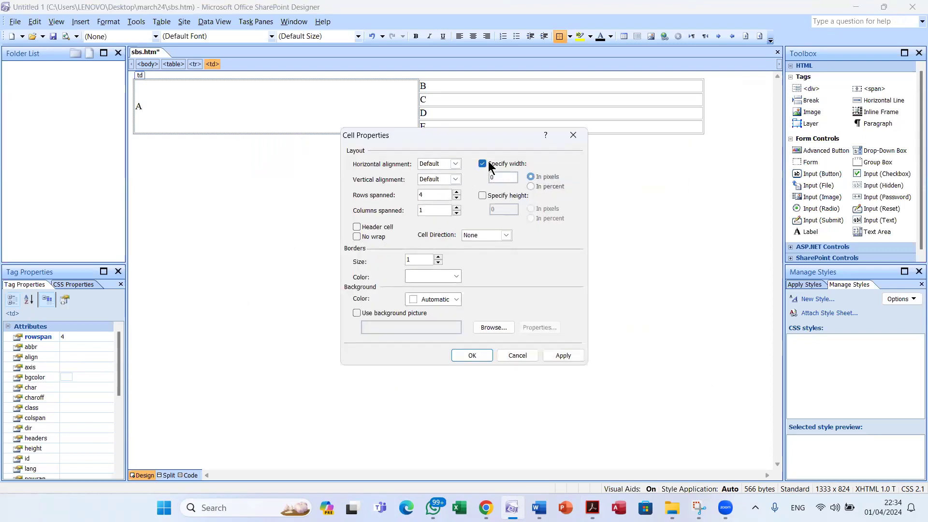
{"action": "left_click", "coordinate": [531, 186]}
{"action": "double_click", "coordinate": [512, 179]}
{"action": "type", "text": "3"}
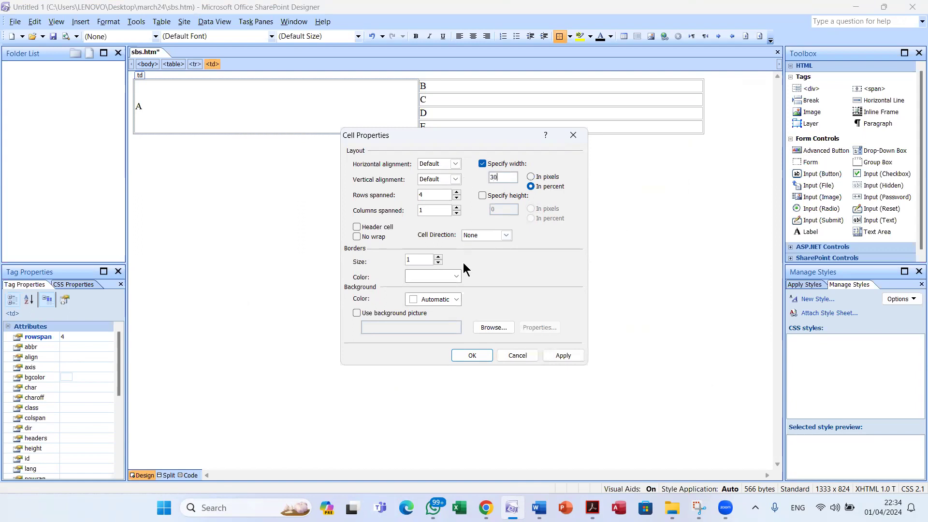
{"action": "left_click", "coordinate": [467, 355]}
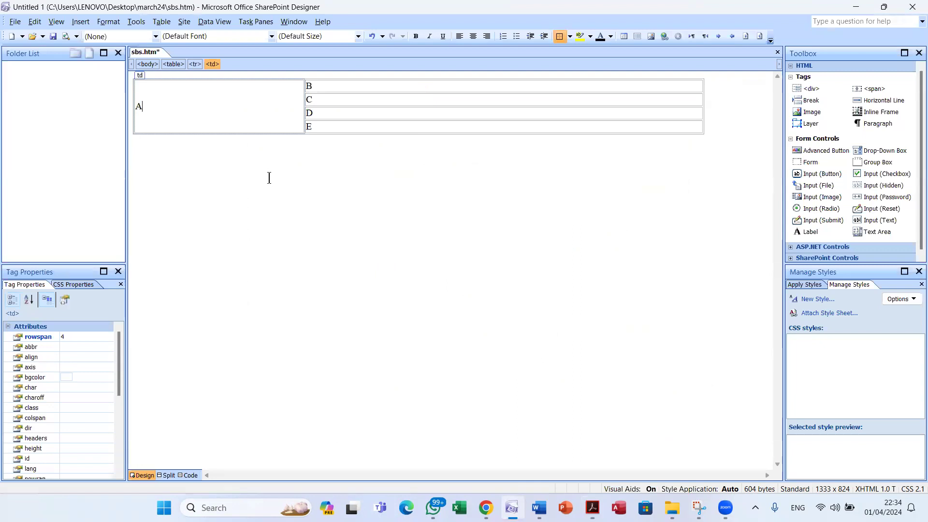
{"action": "key", "text": "alt+Tab"}
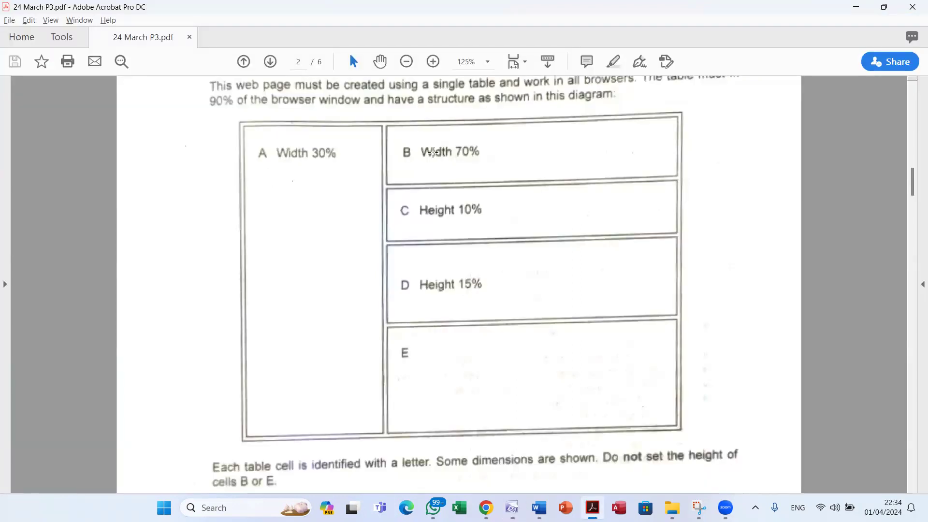
Set cell B's width to 70 percent in its Cell Properties
{"action": "key", "text": "alt+Tab"}
{"action": "left_click", "coordinate": [391, 86]}
{"action": "right_click", "coordinate": [391, 86]}
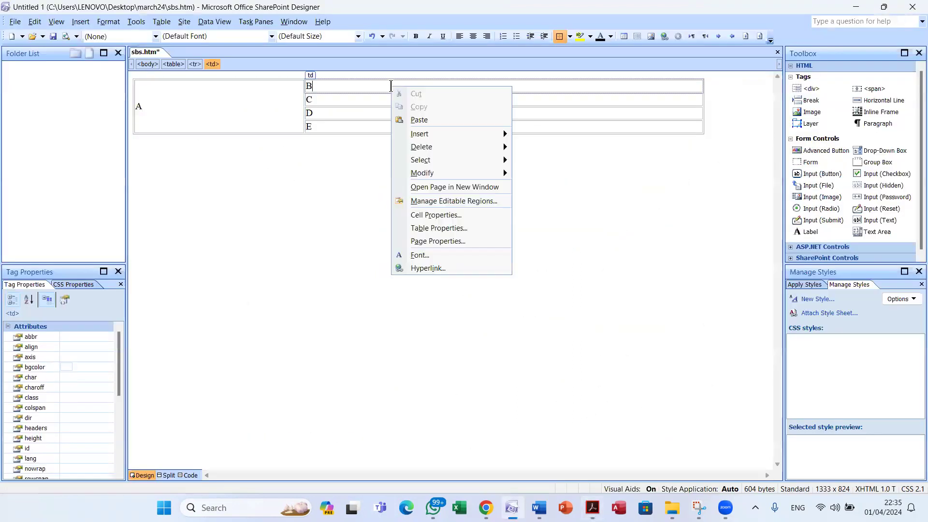
{"action": "left_click", "coordinate": [438, 215]}
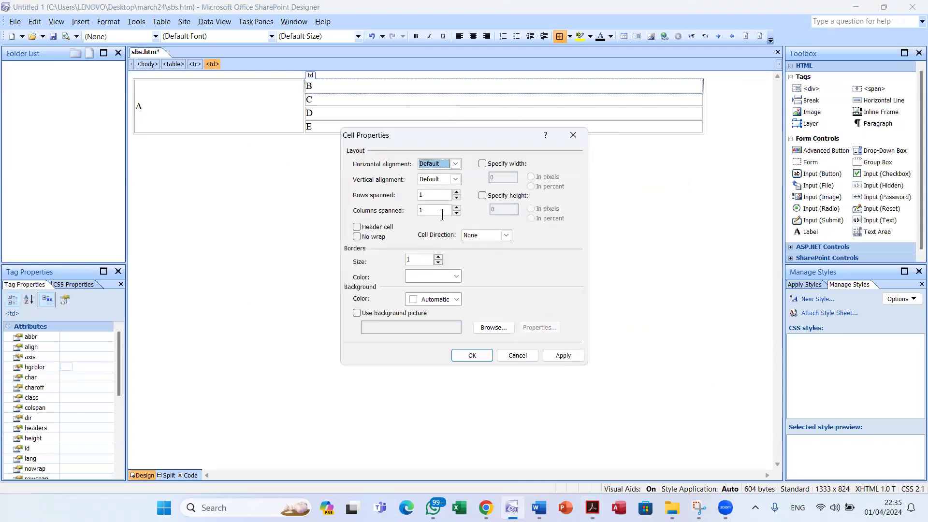
{"action": "left_click", "coordinate": [485, 165]}
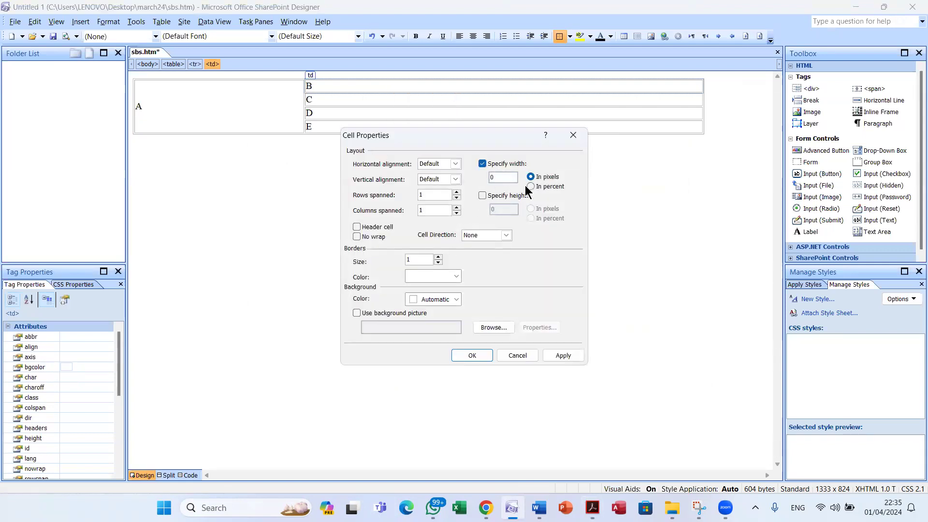
{"action": "left_click", "coordinate": [531, 186]}
{"action": "type", "text": "70"}
{"action": "left_click", "coordinate": [476, 355]}
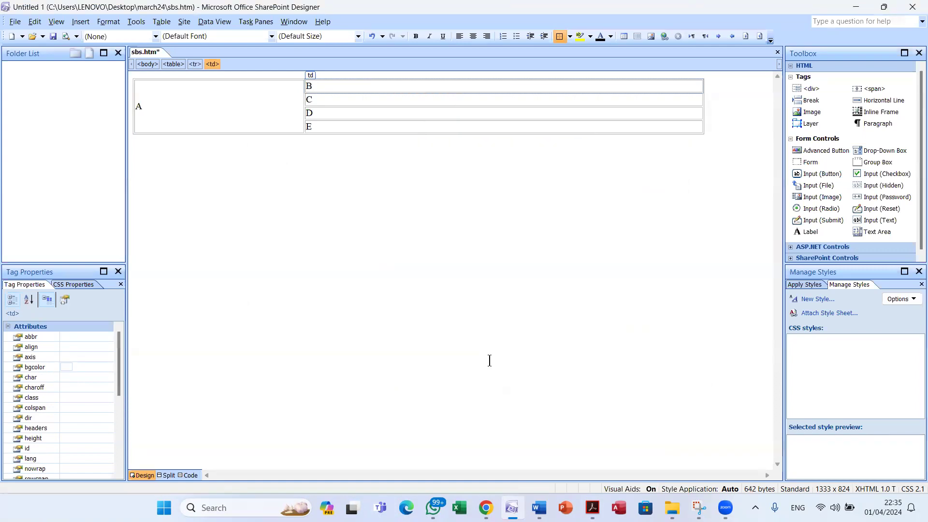
Snip the exam diagram and reopen cell B's properties to confirm the 70% width
{"action": "key", "text": "alt+Tab"}
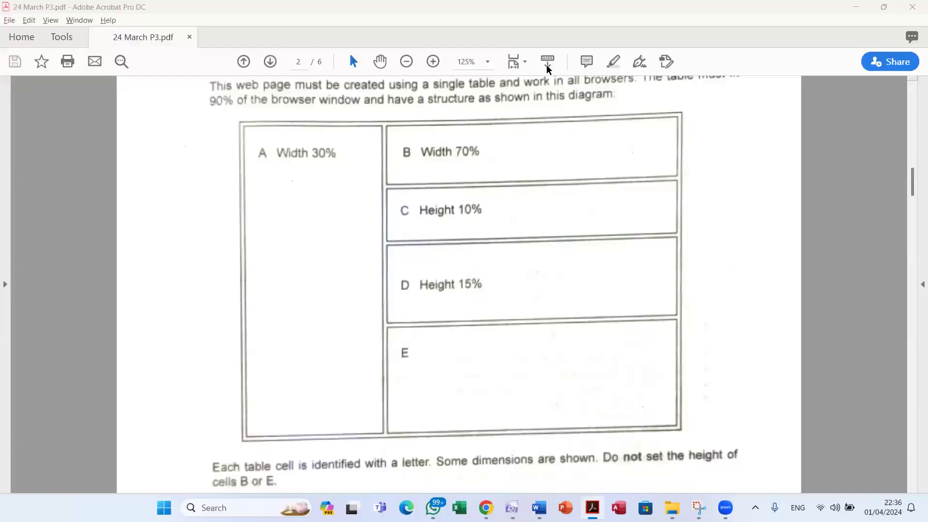
{"action": "key", "text": "super+shift+s"}
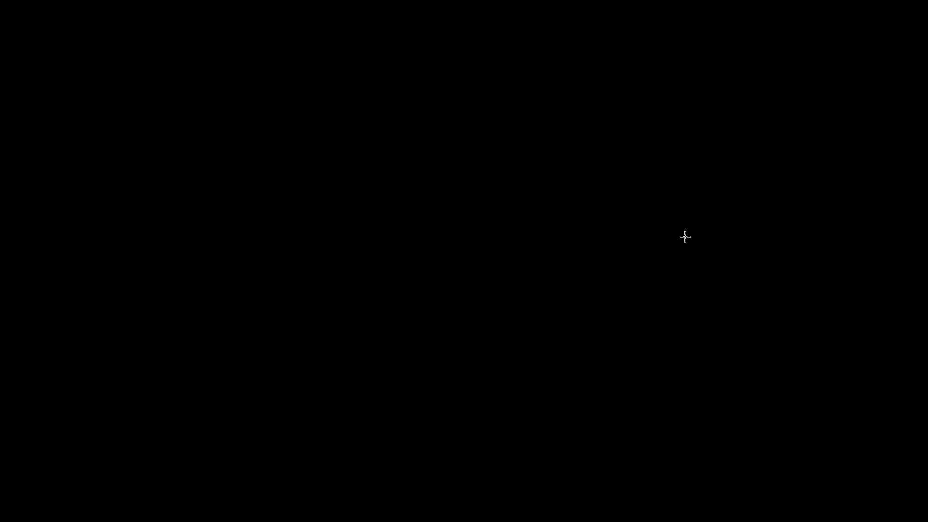
{"action": "key", "text": "alt+Tab"}
{"action": "key", "text": "alt+Tab"}
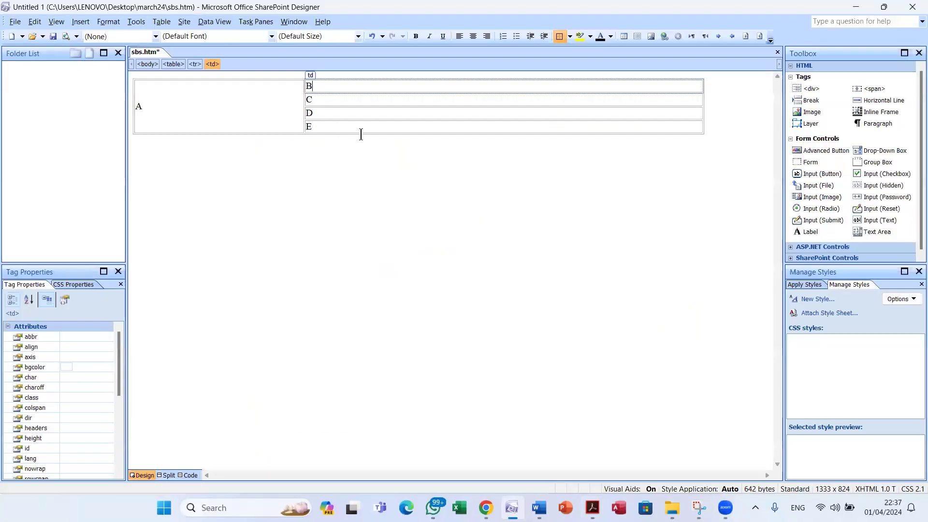
{"action": "left_click", "coordinate": [349, 89]}
{"action": "right_click", "coordinate": [349, 89]}
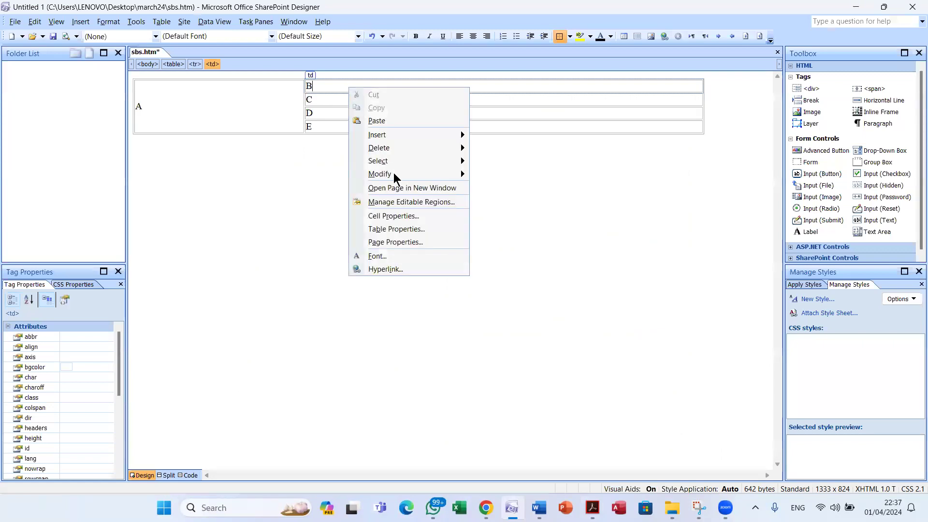
{"action": "left_click", "coordinate": [414, 214]}
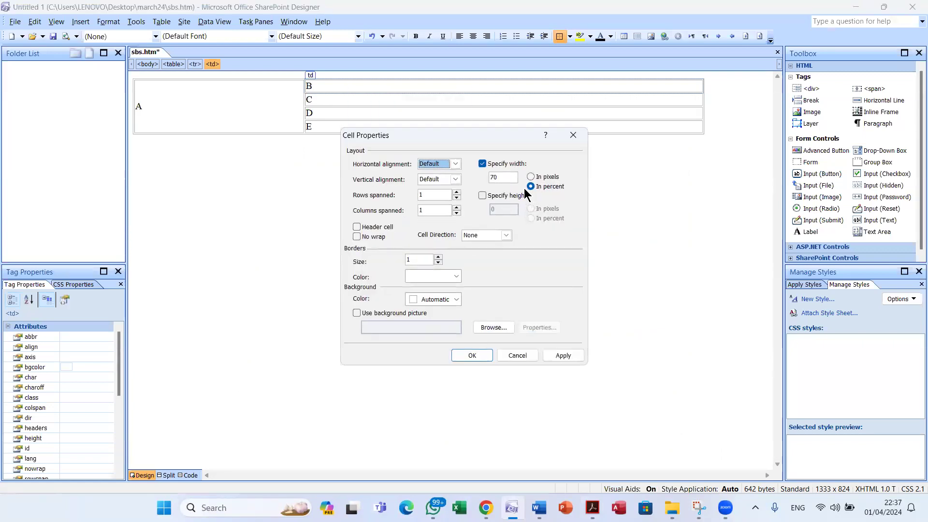
{"action": "key", "text": "Return"}
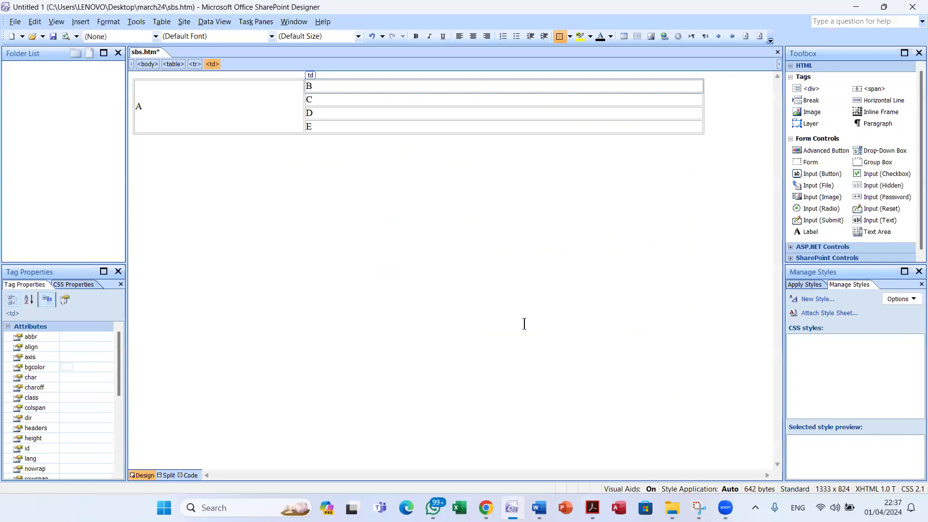
{"action": "key", "text": "alt+Tab"}
{"action": "key", "text": "alt+Tab"}
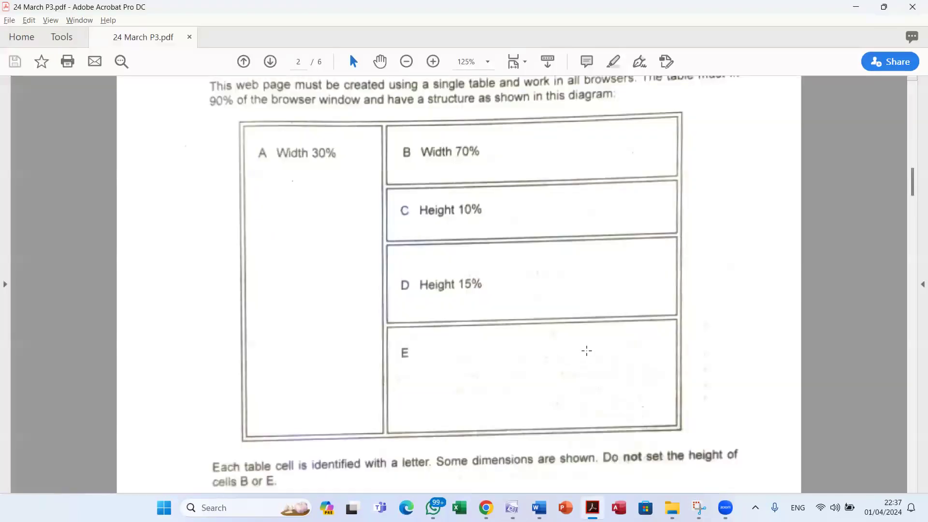
Give cell C a height of 10 percent
{"action": "key", "text": "alt+Tab"}
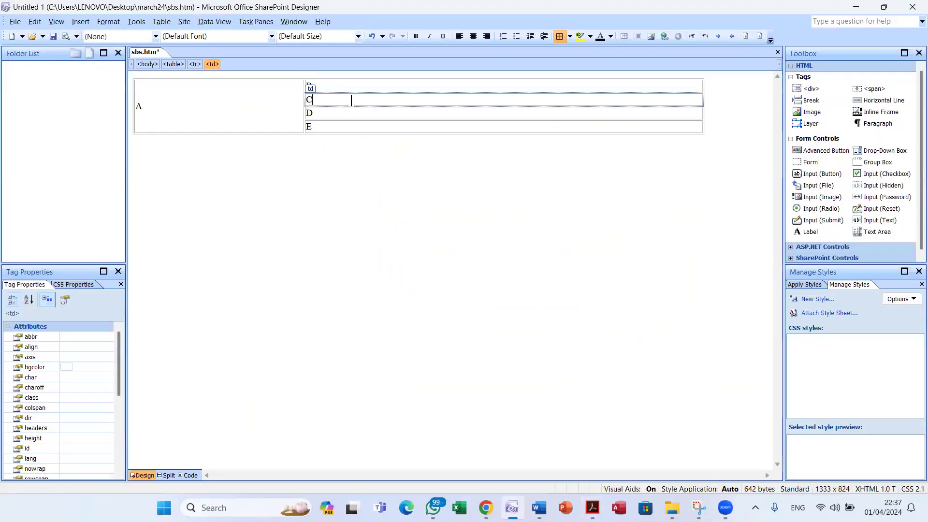
{"action": "right_click", "coordinate": [352, 101]}
{"action": "left_click", "coordinate": [421, 230]}
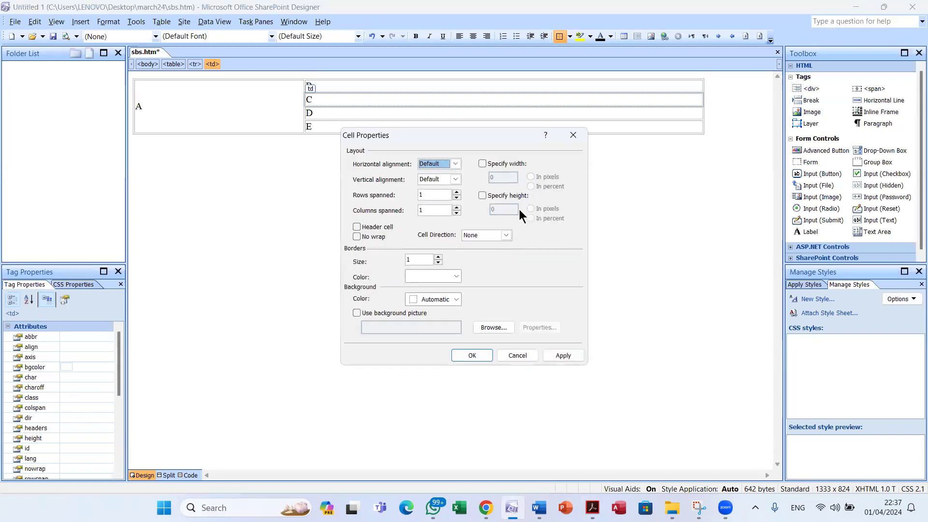
{"action": "key", "text": "alt+Tab"}
{"action": "key", "text": "alt+Tab"}
{"action": "left_click", "coordinate": [489, 199]}
{"action": "type", "text": "10"}
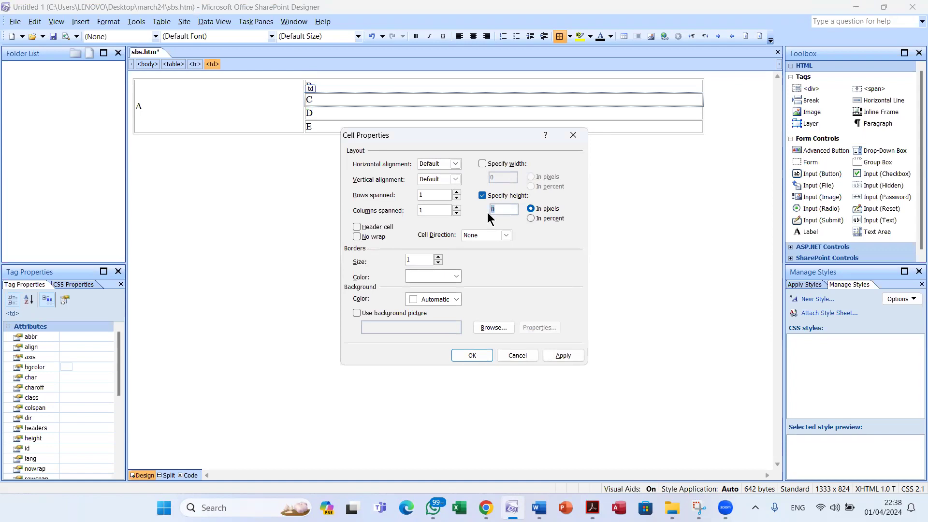
{"action": "left_click", "coordinate": [532, 218]}
{"action": "left_click", "coordinate": [479, 356]}
Give cell D a height of 15 percent
{"action": "key", "text": "alt+Tab"}
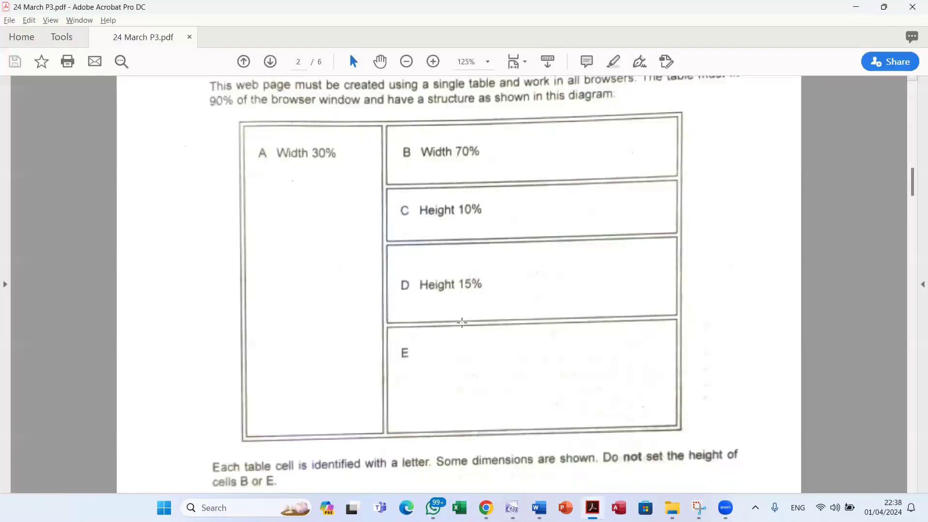
{"action": "key", "text": "alt+Tab"}
{"action": "left_click", "coordinate": [356, 114]}
{"action": "right_click", "coordinate": [356, 114]}
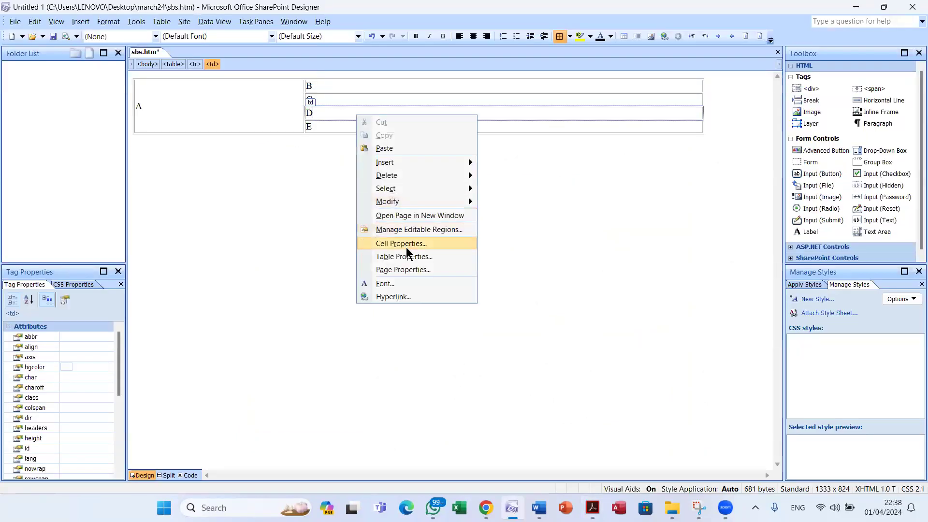
{"action": "left_click", "coordinate": [406, 248]}
{"action": "left_click", "coordinate": [503, 197]}
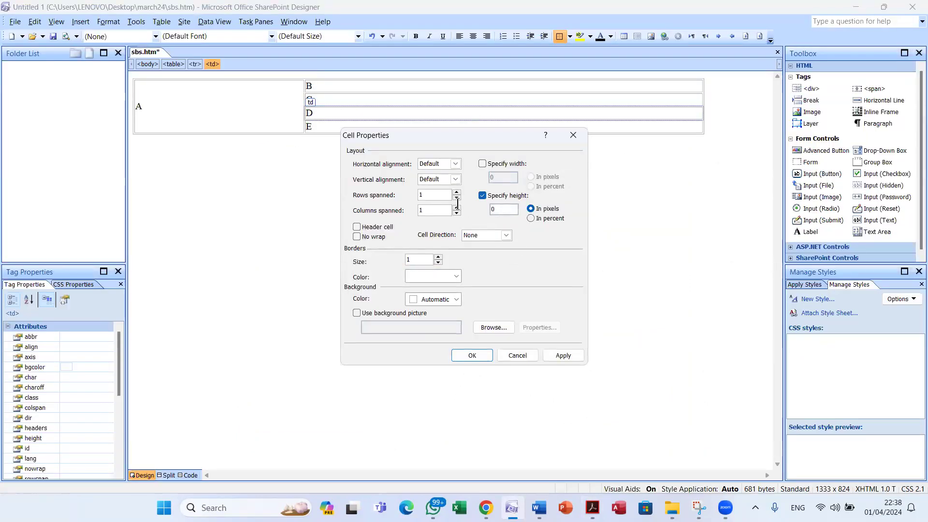
{"action": "type", "text": "15"}
{"action": "left_click", "coordinate": [531, 218]}
{"action": "left_click", "coordinate": [473, 355]}
{"action": "key", "text": "alt+Tab"}
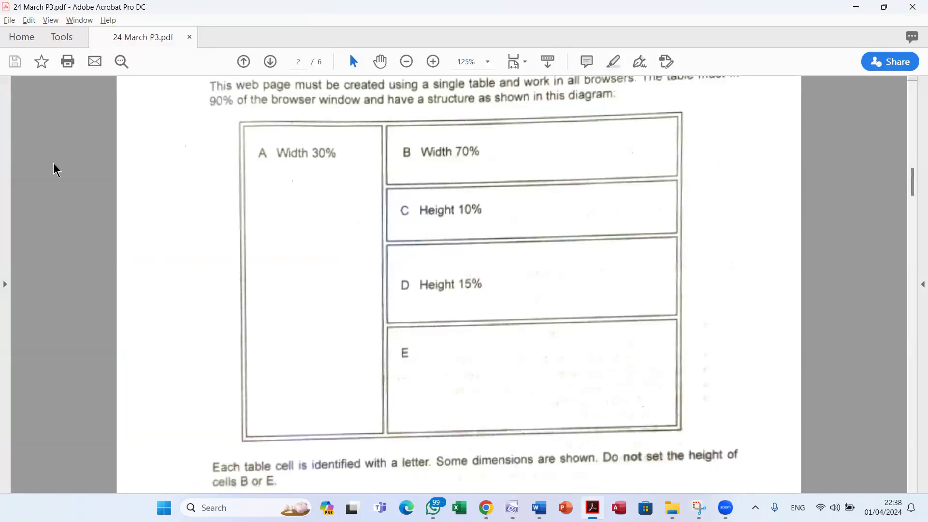
{"action": "key", "text": "alt+Tab"}
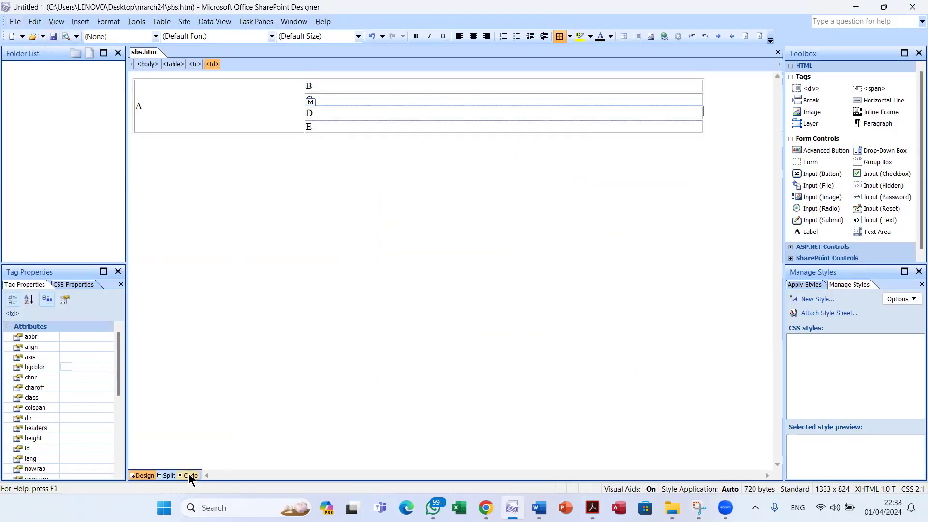
Check sbs.htm's HTML source, then scroll the exam PDF to read the page-title and cell image requirements
{"action": "left_click", "coordinate": [190, 475]}
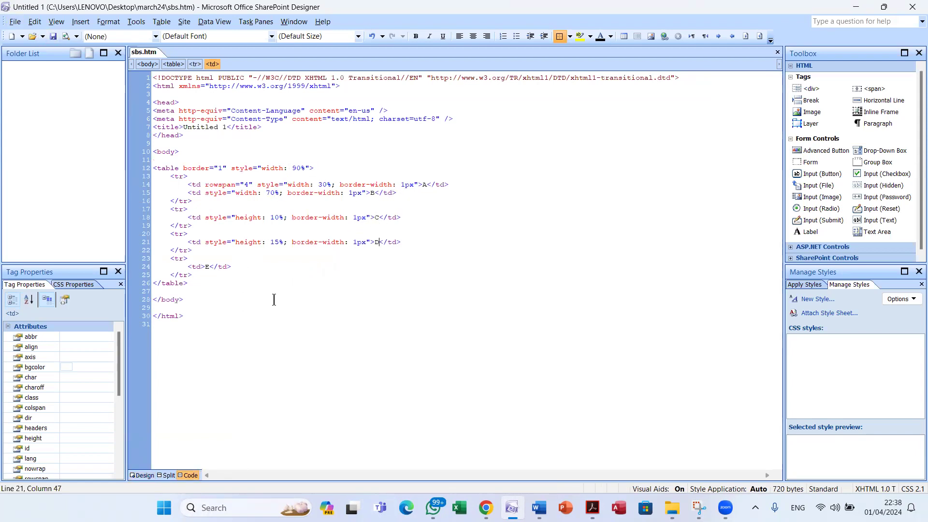
{"action": "left_click", "coordinate": [142, 475]}
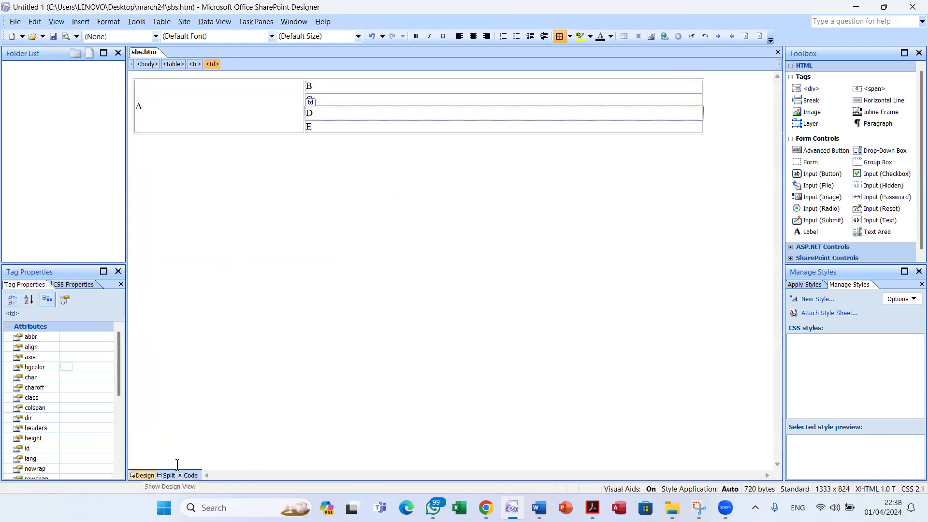
{"action": "key", "text": "alt+Tab"}
{"action": "scroll", "coordinate": [417, 293], "scroll_direction": "down", "scroll_amount": 2}
{"action": "scroll", "coordinate": [417, 292], "scroll_direction": "down", "scroll_amount": 3}
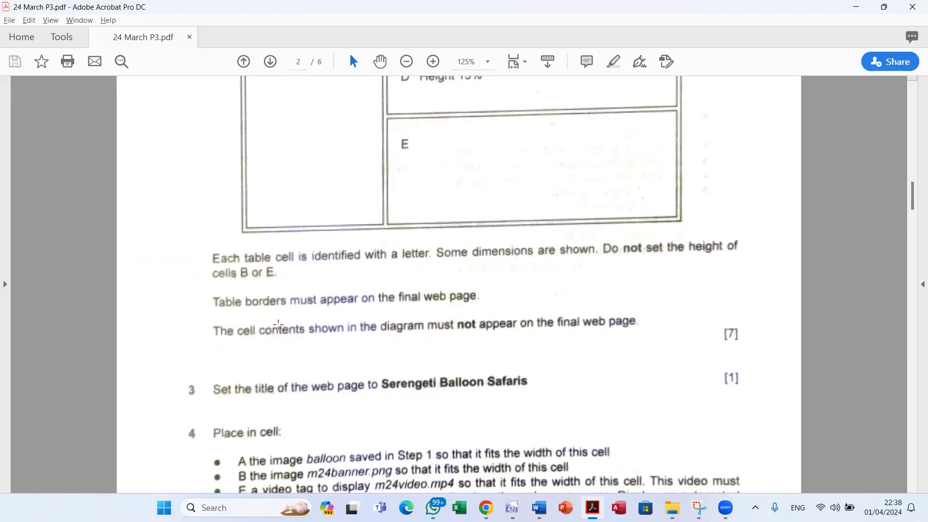
{"action": "scroll", "coordinate": [312, 333], "scroll_direction": "up", "scroll_amount": 1}
{"action": "scroll", "coordinate": [313, 334], "scroll_direction": "up", "scroll_amount": 2}
{"action": "scroll", "coordinate": [313, 334], "scroll_direction": "down", "scroll_amount": 6}
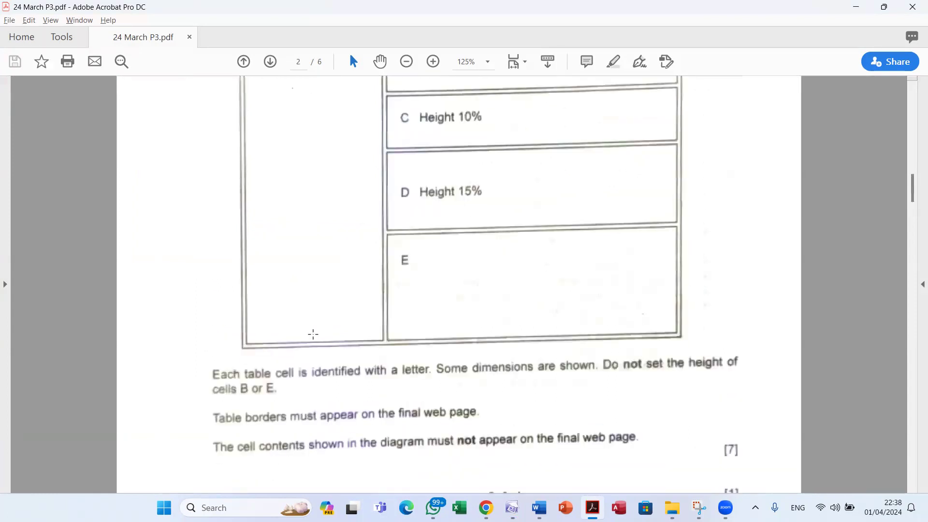
{"action": "scroll", "coordinate": [319, 332], "scroll_direction": "down", "scroll_amount": 2}
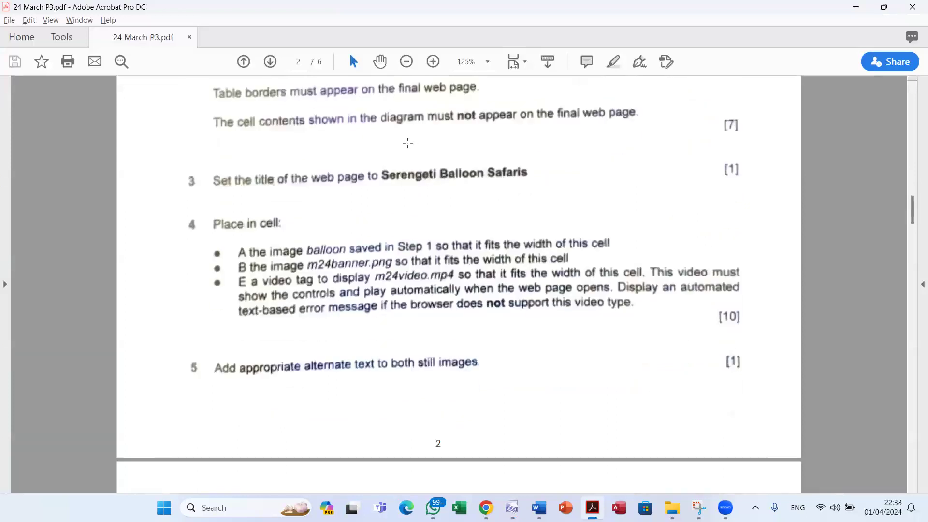
{"action": "scroll", "coordinate": [437, 224], "scroll_direction": "up", "scroll_amount": 3}
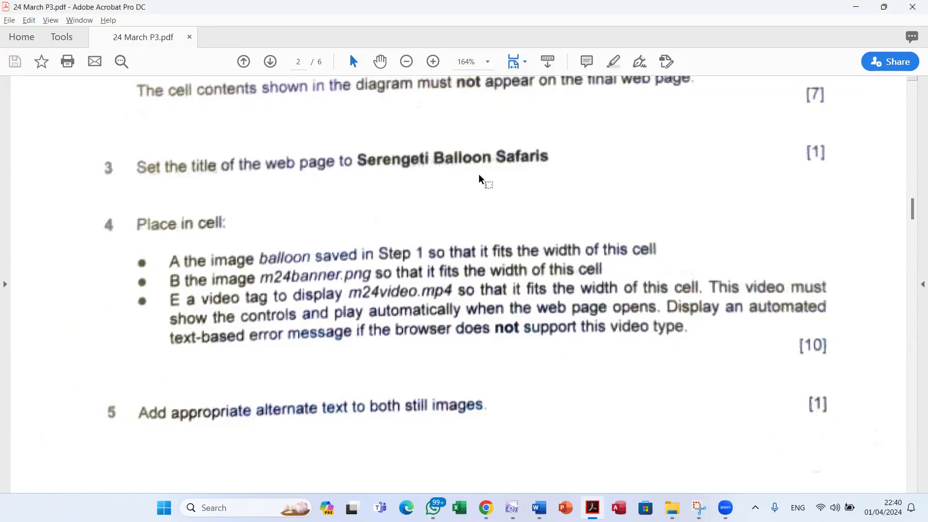
{"action": "key", "text": "alt+Tab"}
Open the Page Properties dialog for sbs.htm
{"action": "left_click", "coordinate": [480, 182]}
{"action": "right_click", "coordinate": [437, 213]}
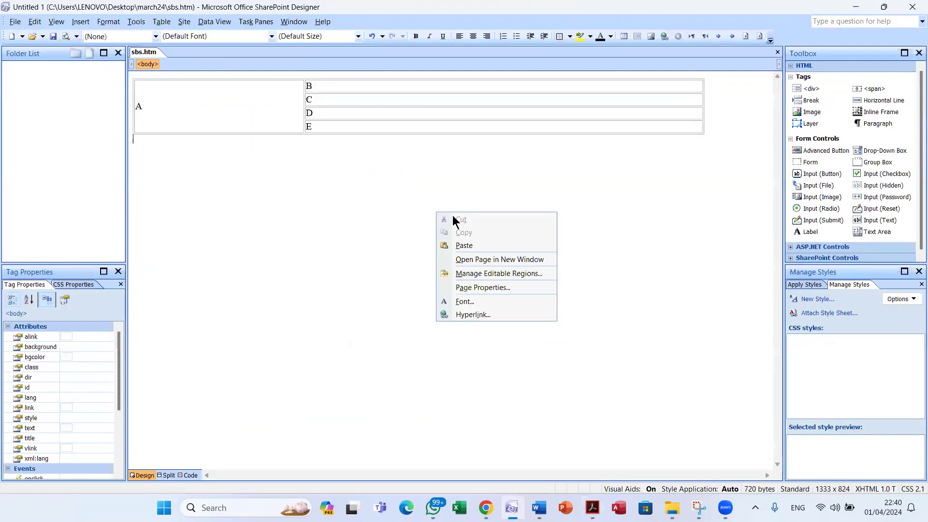
{"action": "left_click", "coordinate": [494, 287]}
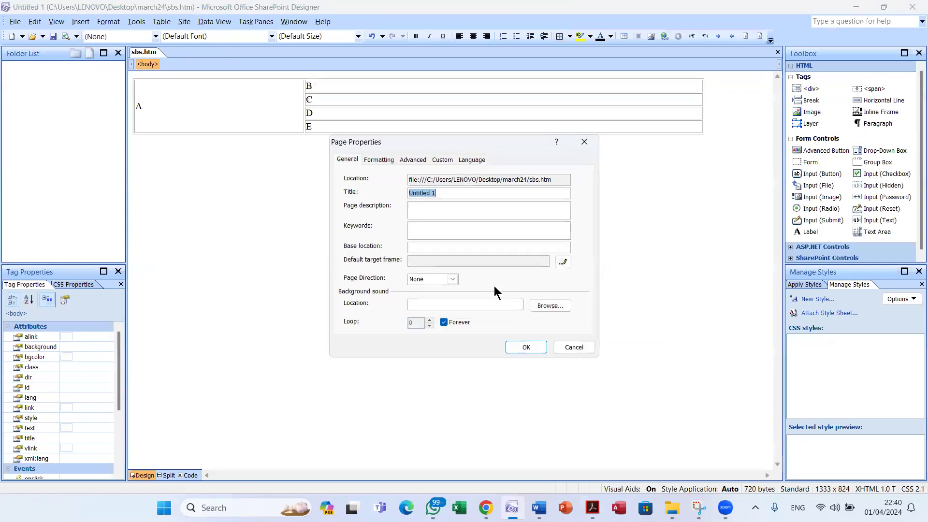
{"action": "key", "text": "alt+Tab"}
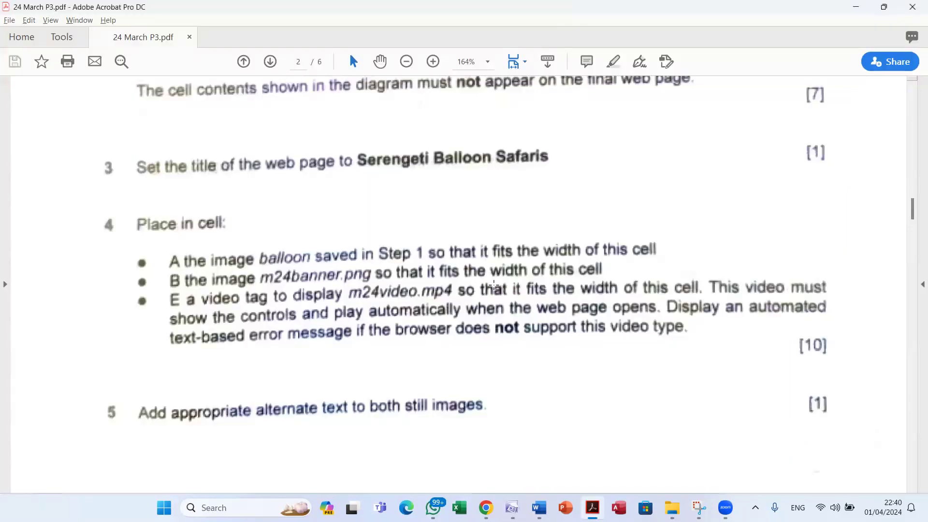
{"action": "key", "text": "alt+Tab"}
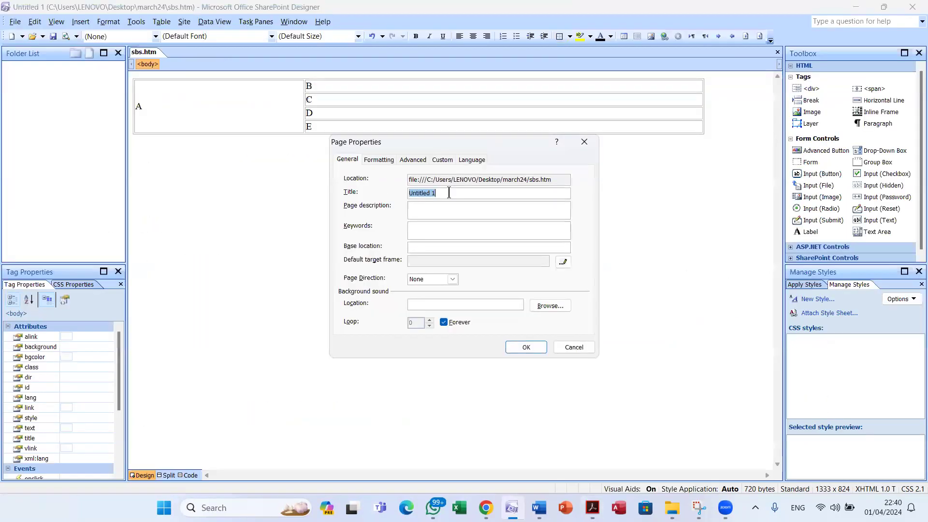
Type 'Serengeti Balloon' into the Title field, checking the spelling against the task PDF
{"action": "type", "text": "Serengti"}
{"action": "key", "text": "alt+Tab"}
{"action": "key", "text": "alt+Tab"}
{"action": "type", "text": "i"}
{"action": "key", "text": "BackSpace"}
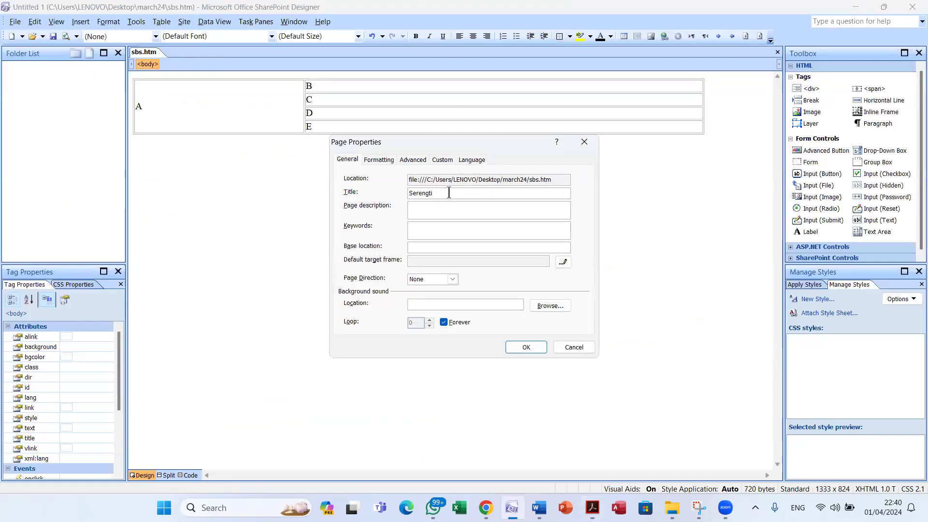
{"action": "key", "text": "alt+Tab"}
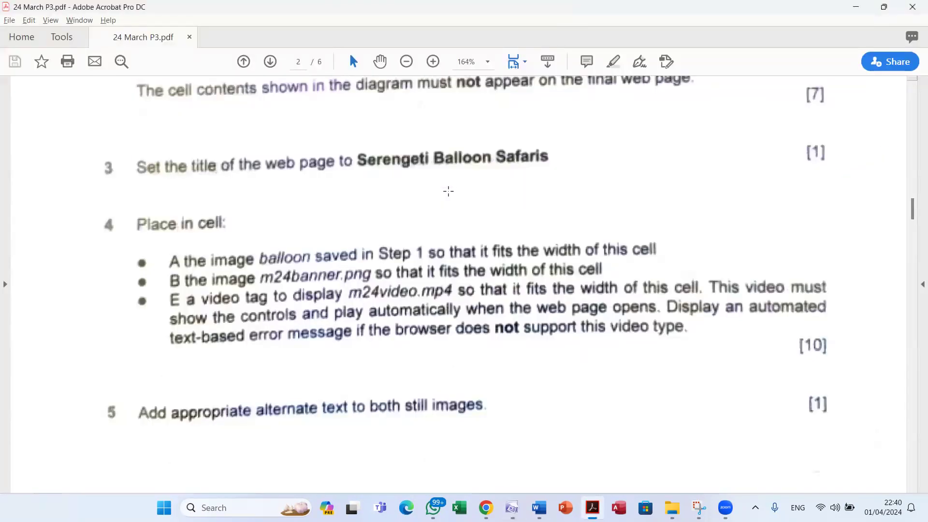
{"action": "key", "text": "alt+Tab"}
{"action": "type", "text": "Baloon"}
{"action": "key", "text": "BackSpace"}
{"action": "key", "text": "BackSpace"}
{"action": "key", "text": "BackSpace"}
{"action": "key", "text": "alt+Tab"}
Finish the title as 'Serengeti Balloon Safaris' and confirm it
{"action": "key", "text": "alt+Tab"}
{"action": "type", "text": "loon"}
{"action": "key", "text": "alt+Tab"}
{"action": "key", "text": "alt+Tab"}
{"action": "type", "text": "S"}
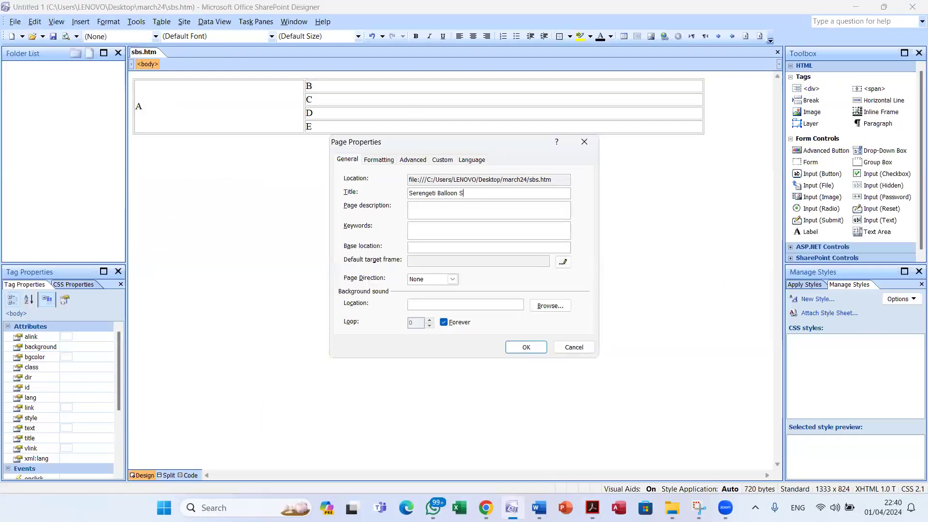
{"action": "type", "text": "Dafaries"}
{"action": "key", "text": "alt+Tab"}
{"action": "key", "text": "alt+Tab"}
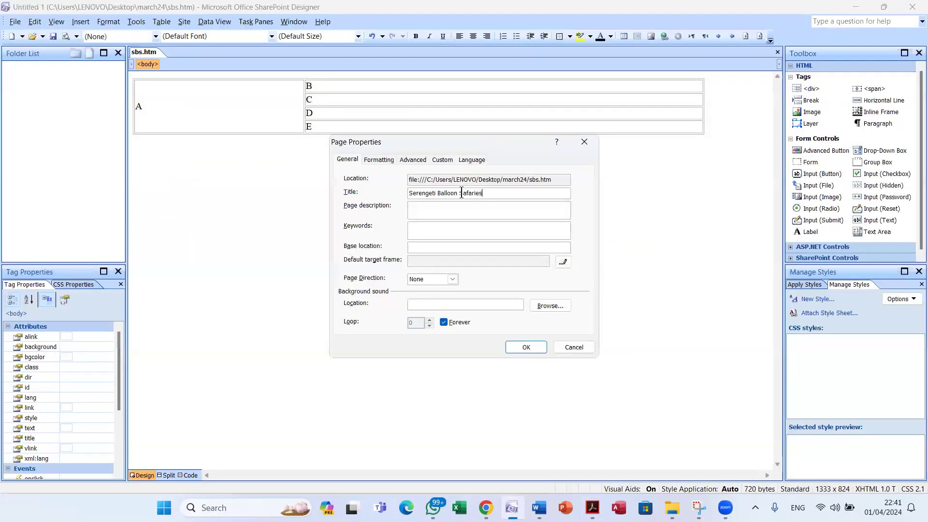
{"action": "key", "text": "BackSpace"}
{"action": "key", "text": "alt+Tab"}
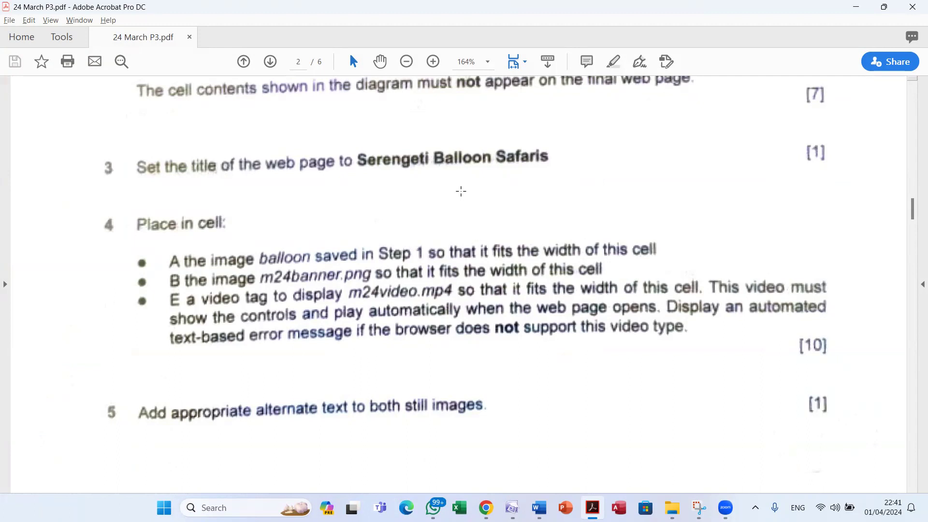
{"action": "key", "text": "alt+Tab"}
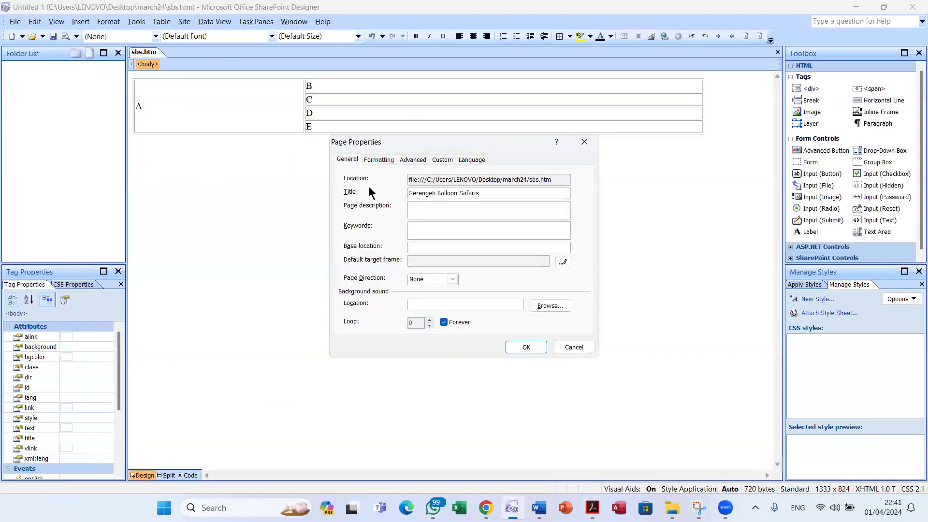
{"action": "key", "text": "alt+Tab"}
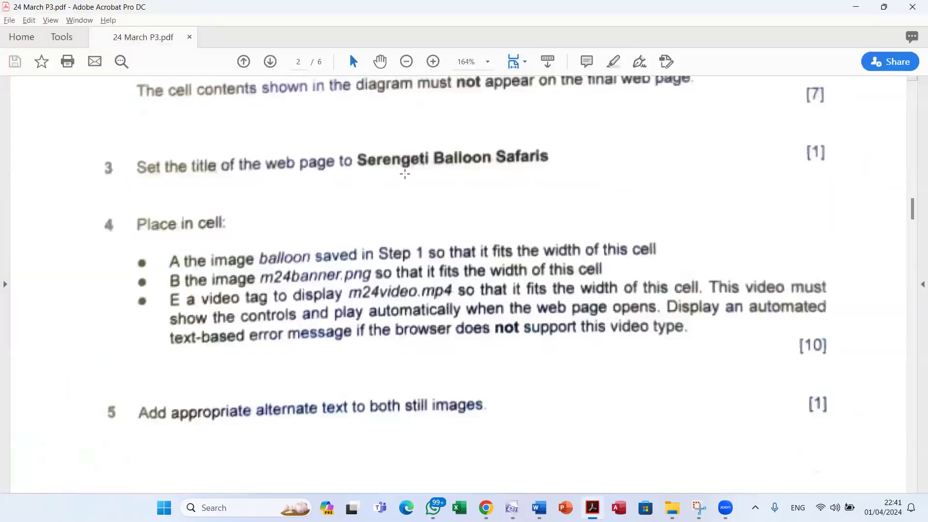
{"action": "key", "text": "alt+Tab"}
{"action": "left_click", "coordinate": [530, 347]}
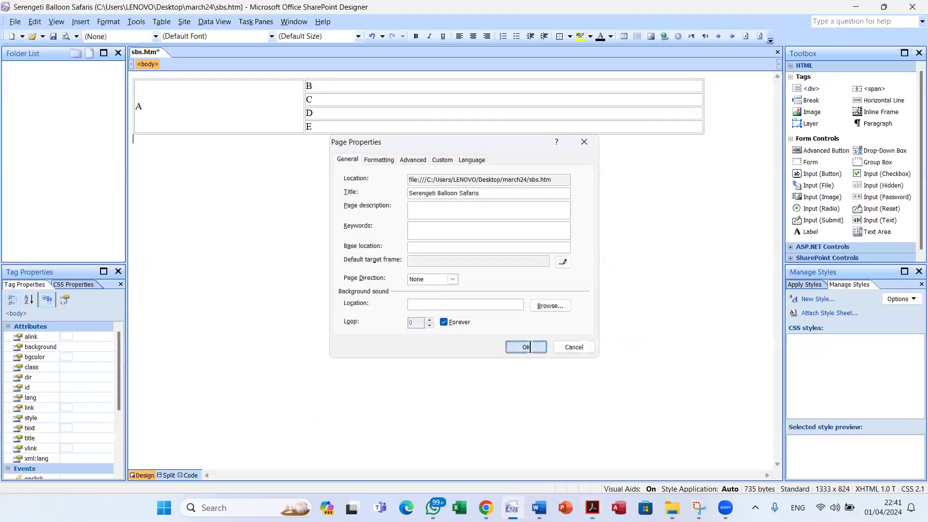
{"action": "key", "text": "alt+Tab"}
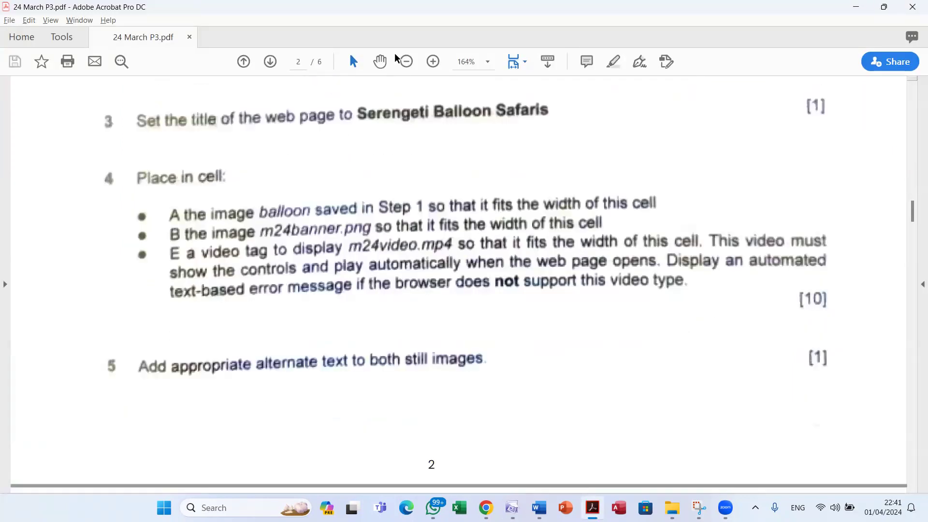
Zoom the task PDF to 200%, then clear the placeholder letter A from cell A
{"action": "left_click", "coordinate": [434, 62]}
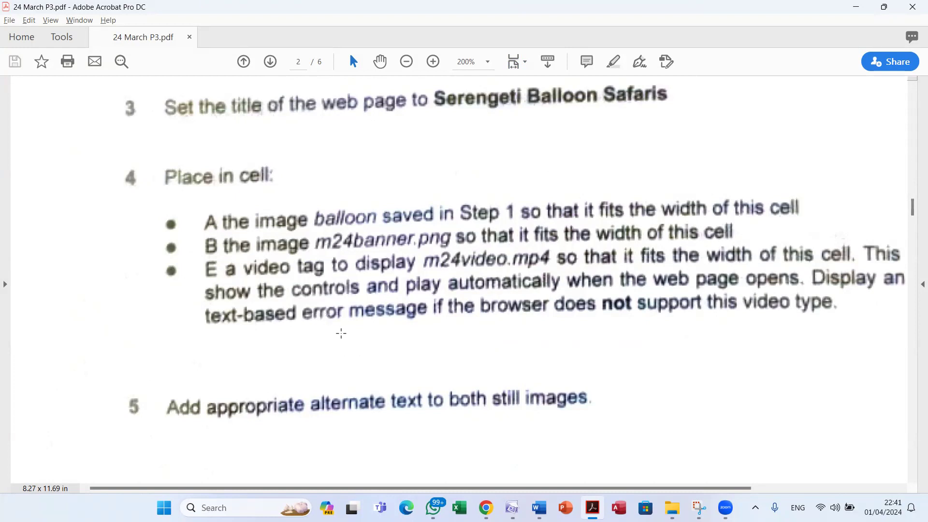
{"action": "left_click_drag", "start_coordinate": [464, 485], "coordinate": [511, 476]}
{"action": "left_click", "coordinate": [512, 508]}
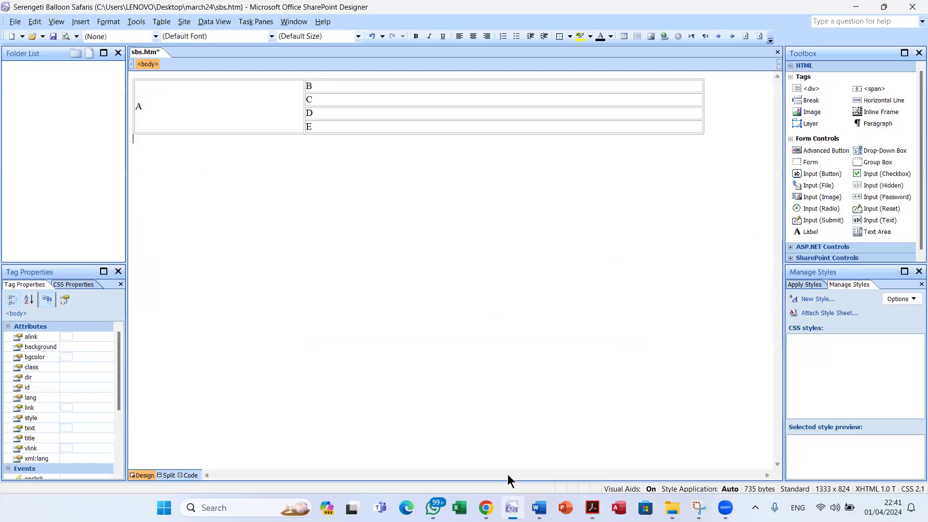
{"action": "left_click", "coordinate": [198, 107]}
{"action": "key", "text": "BackSpace"}
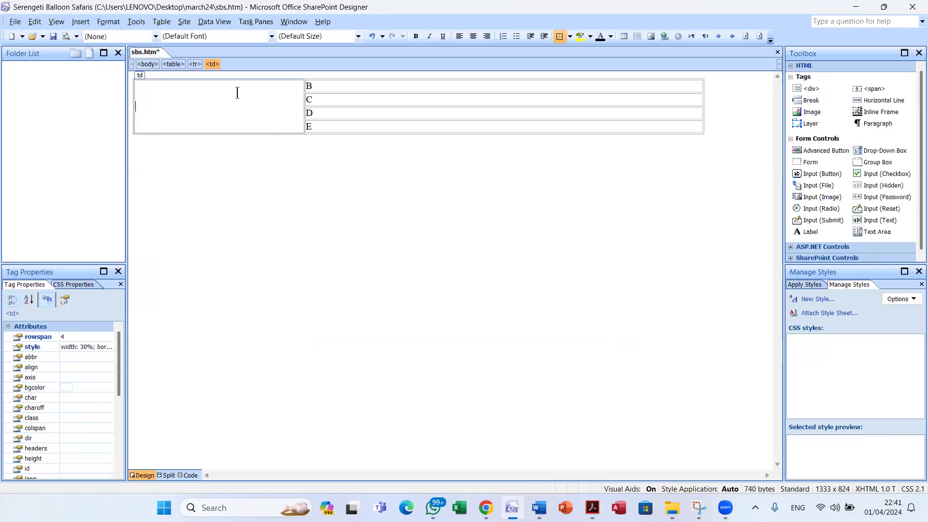
Insert the baloon picture into cell A with alternate text 'Image of a balloon'
{"action": "key", "text": "alt+i"}
{"action": "key", "text": "p"}
{"action": "key", "text": "f"}
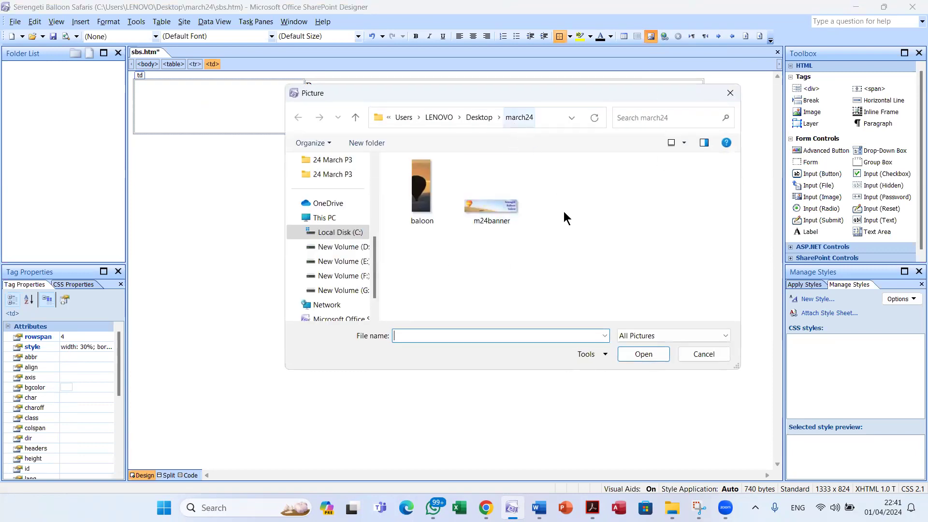
{"action": "left_click", "coordinate": [424, 201]}
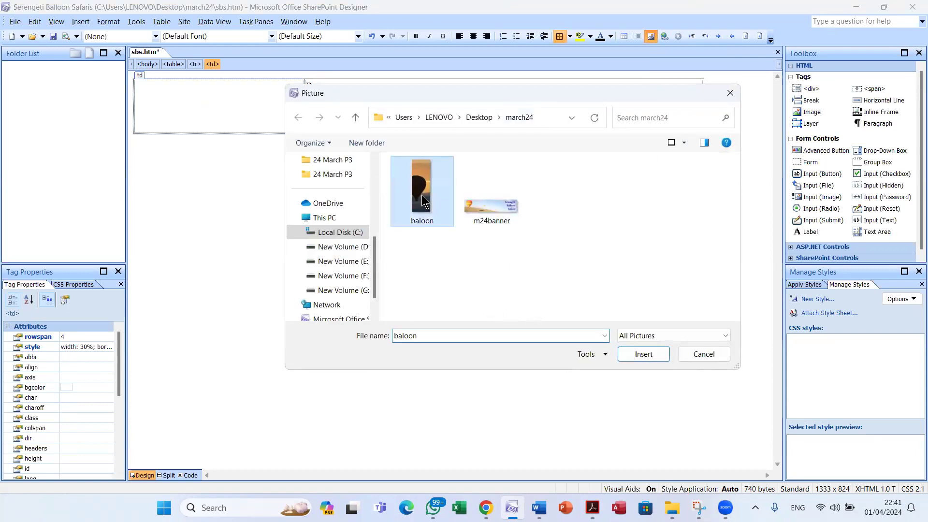
{"action": "left_click", "coordinate": [638, 353]}
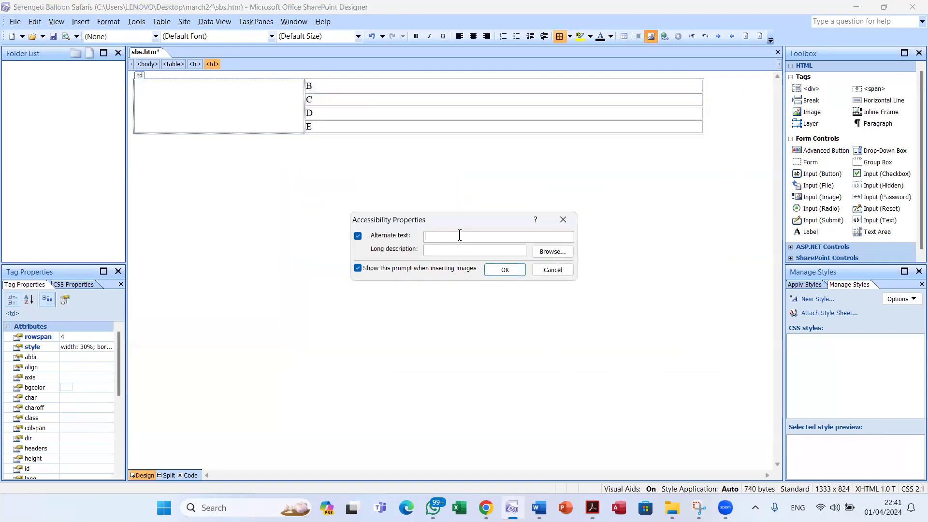
{"action": "left_click", "coordinate": [460, 236]}
{"action": "type", "text": "Image of a bn"}
{"action": "type", "text": "loon"}
{"action": "left_click", "coordinate": [506, 270]}
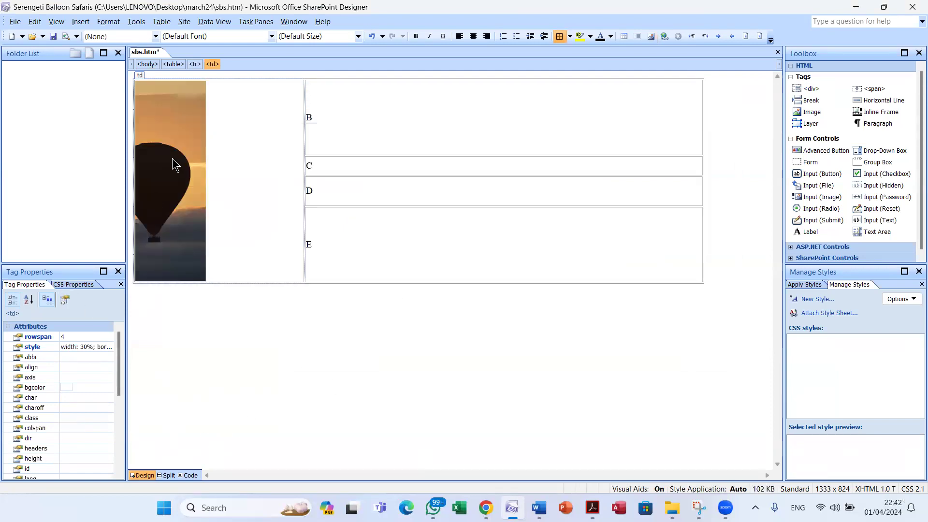
Set the balloon picture to 100% width with the 415 height cleared, then save sbs.htm
{"action": "right_click", "coordinate": [175, 164]}
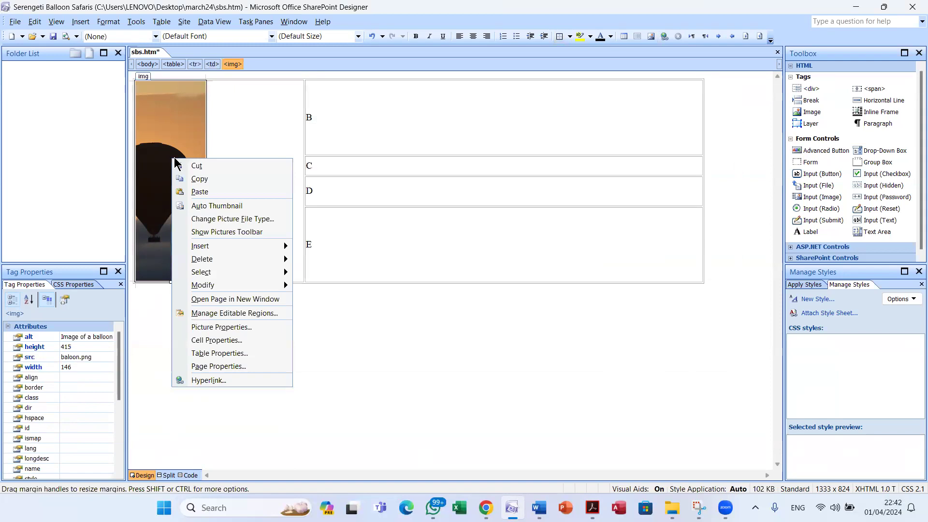
{"action": "left_click", "coordinate": [248, 327]}
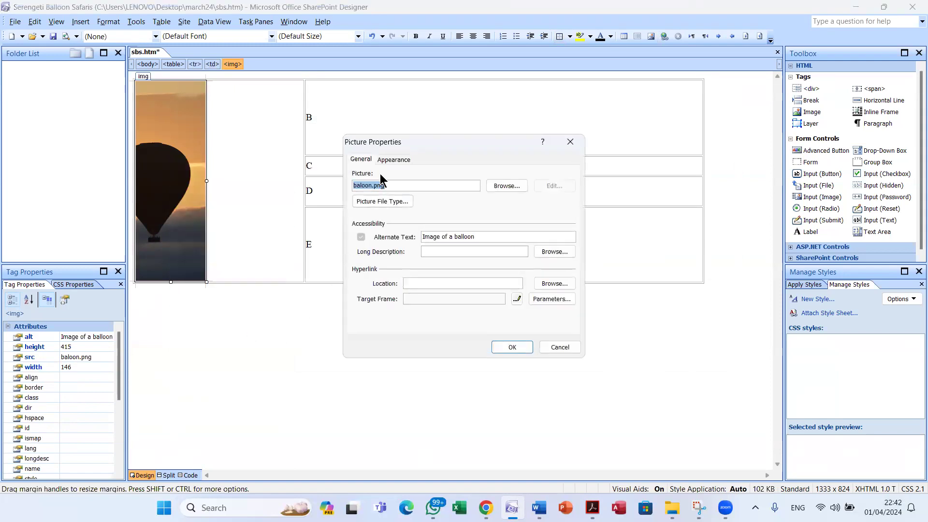
{"action": "left_click", "coordinate": [394, 160]}
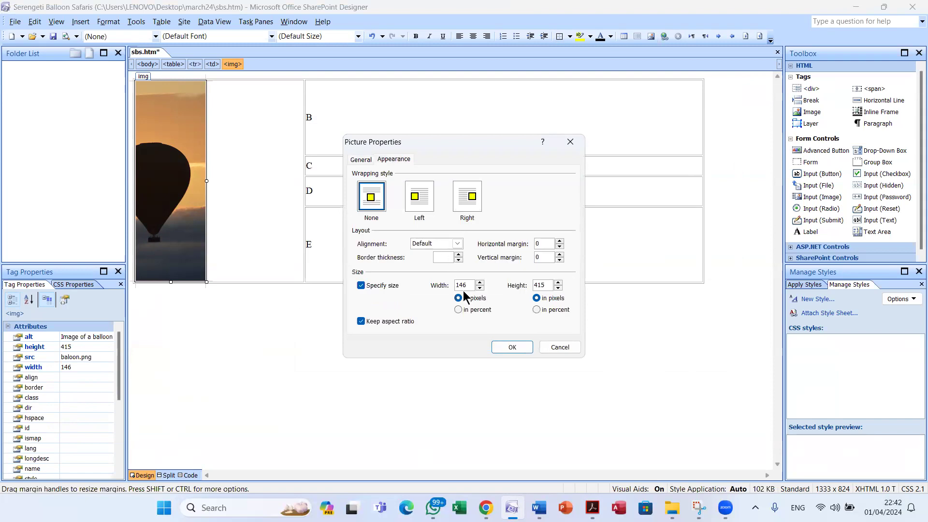
{"action": "left_click", "coordinate": [471, 315]}
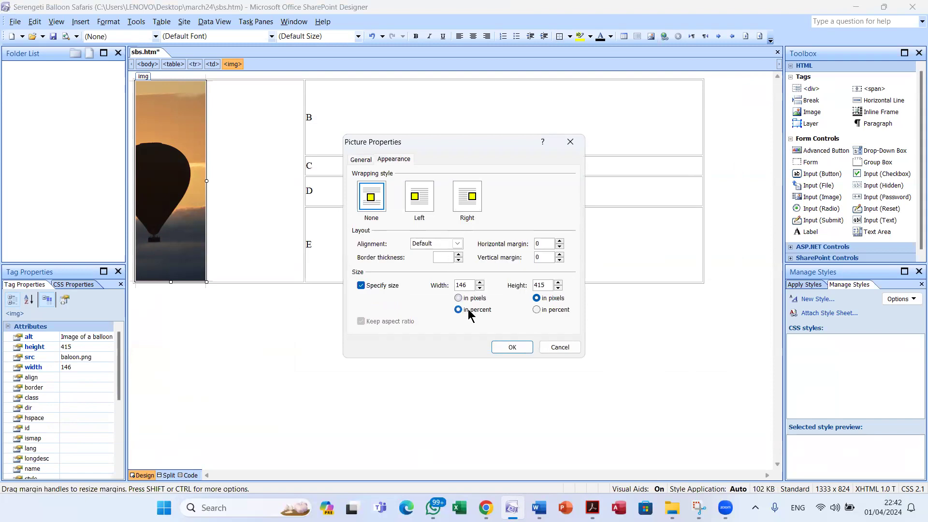
{"action": "left_click_drag", "start_coordinate": [471, 286], "coordinate": [422, 275]}
{"action": "type", "text": "10"}
{"action": "double_click", "coordinate": [538, 286]}
{"action": "key", "text": "BackSpace"}
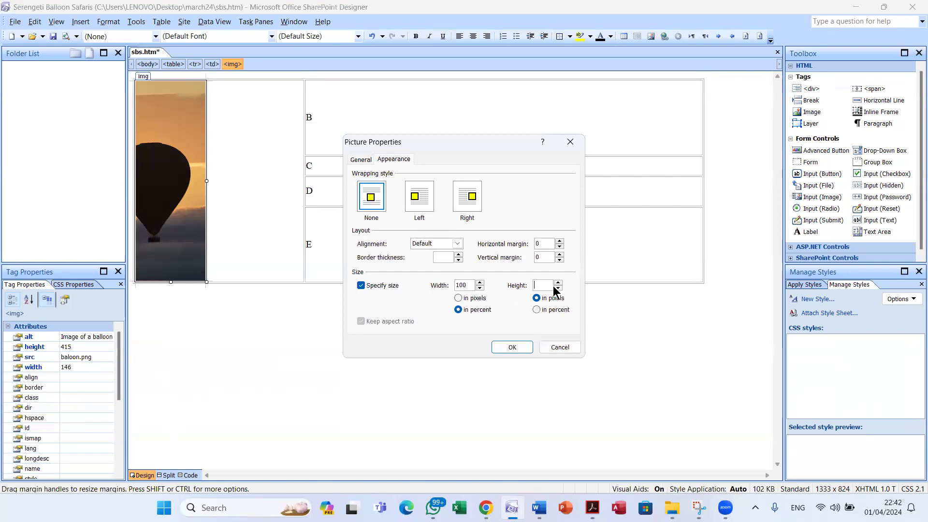
{"action": "left_click", "coordinate": [514, 348]}
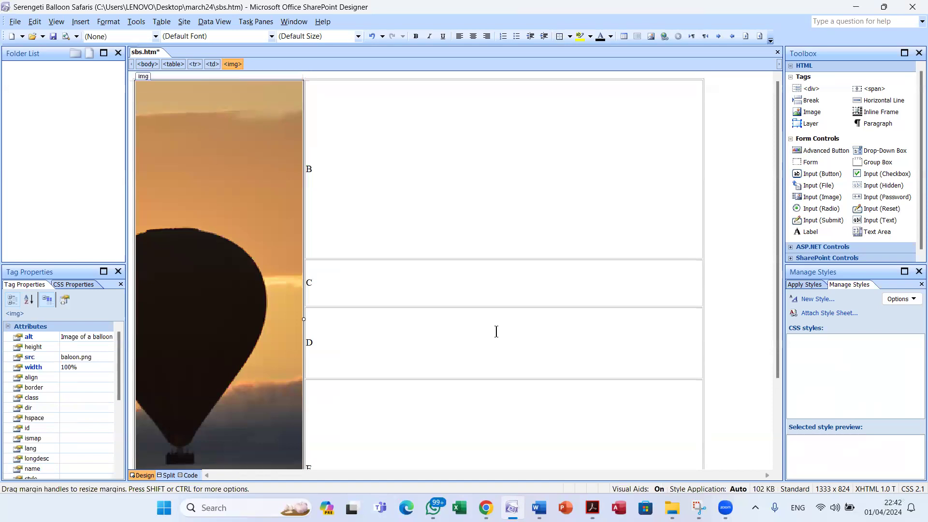
{"action": "left_click", "coordinate": [53, 38]}
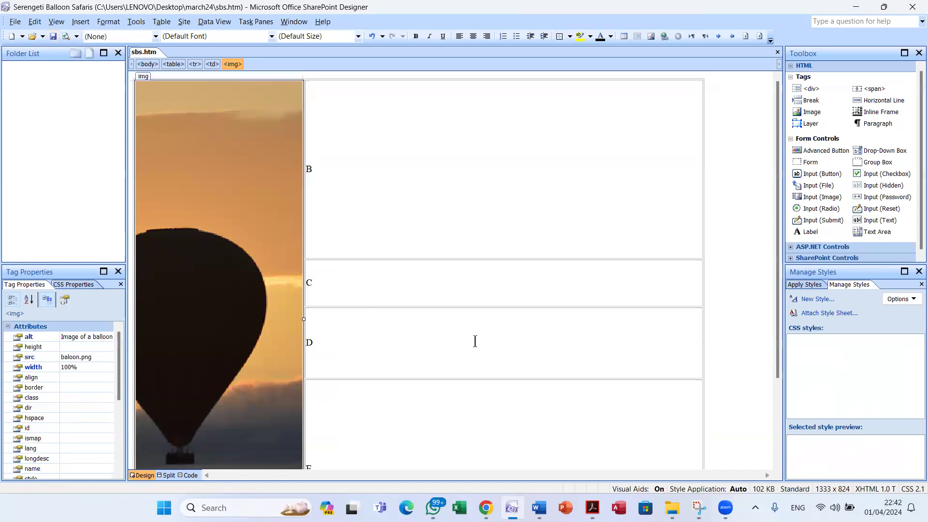
Replace placeholder B with the m24banner picture, alternate text 'Image of a banner'
{"action": "key", "text": "alt+Tab"}
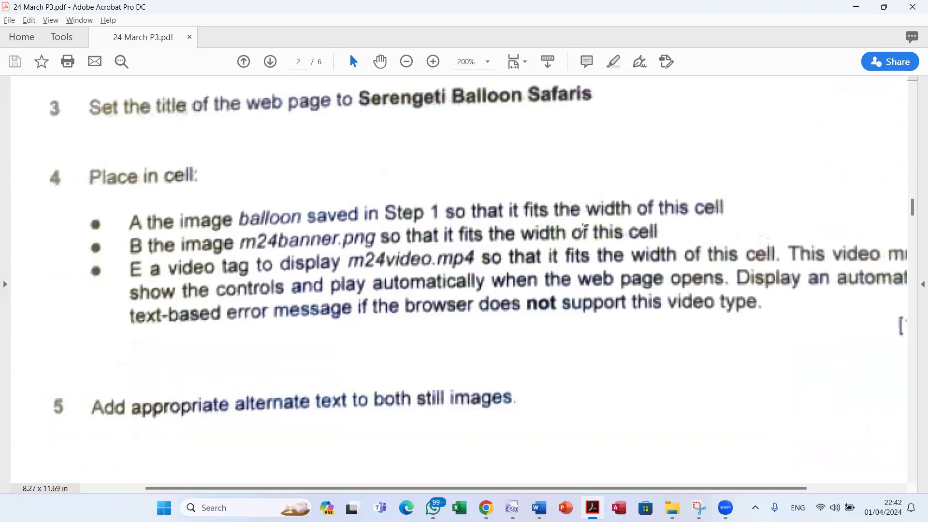
{"action": "key", "text": "alt+Tab"}
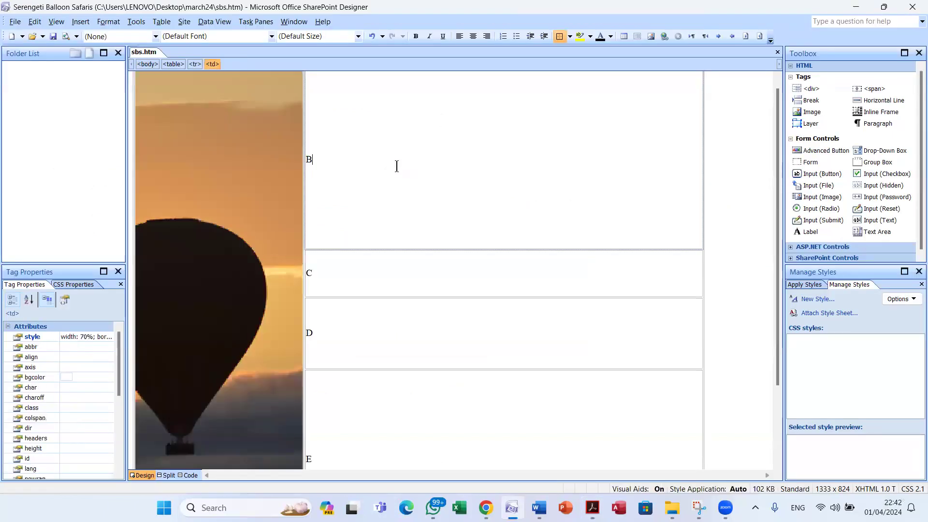
{"action": "key", "text": "BackSpace"}
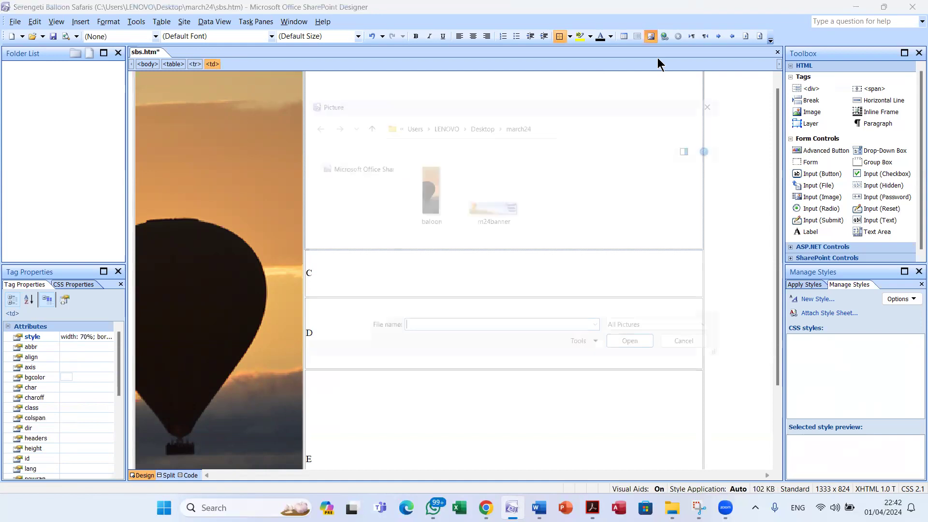
{"action": "left_click", "coordinate": [487, 202]}
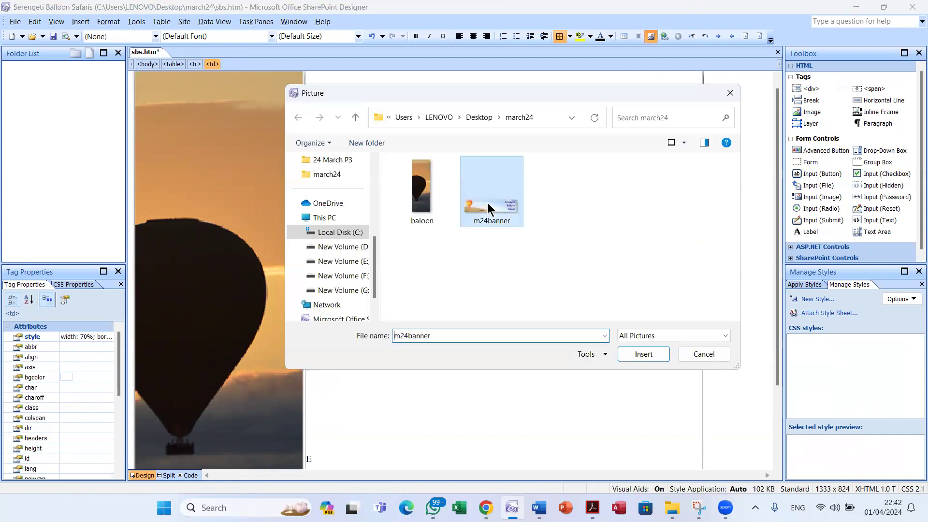
{"action": "left_click", "coordinate": [636, 356]}
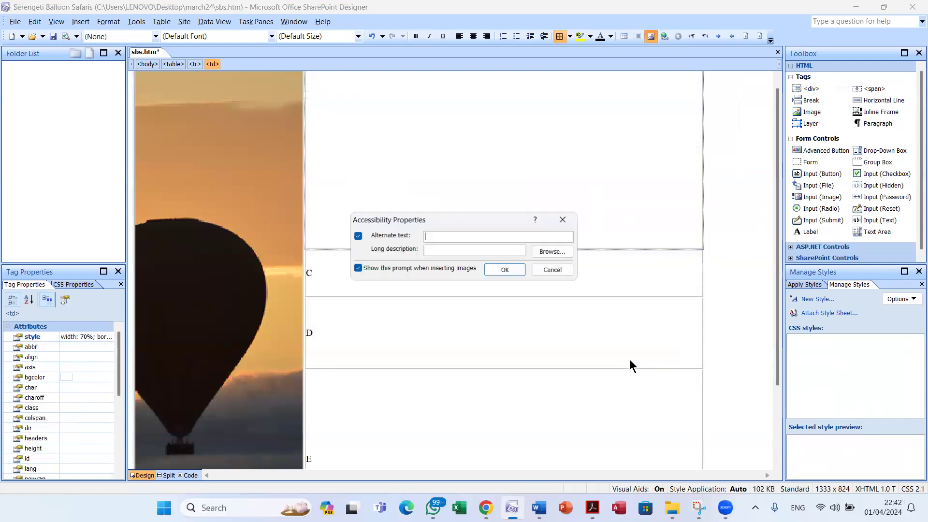
{"action": "type", "text": "Image of a"}
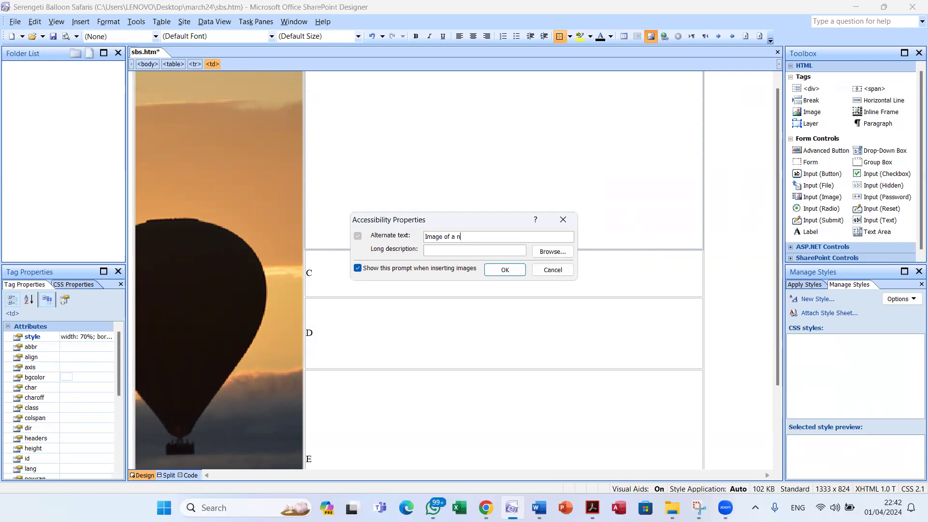
{"action": "type", "text": "banner"}
{"action": "left_click", "coordinate": [518, 271]}
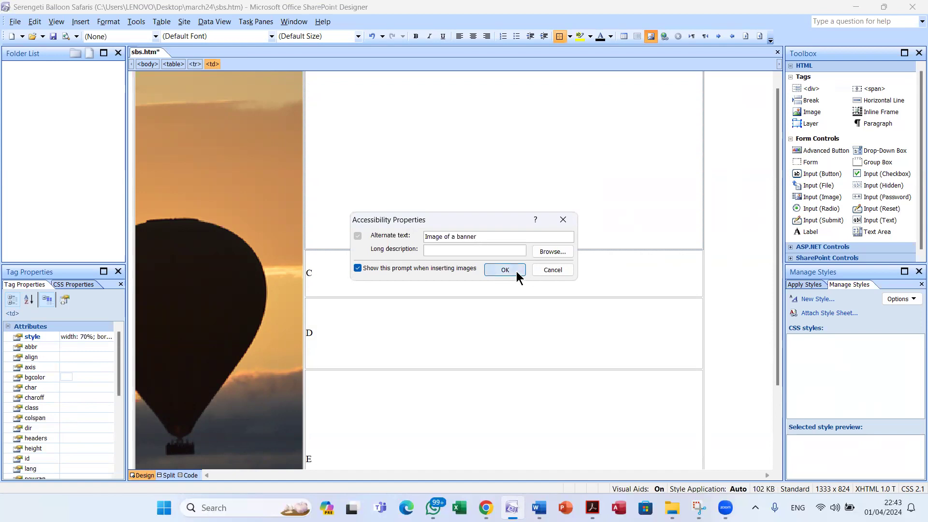
Change the m24banner image from 1200 to 100% width, clear its 280 height, and save sbs.htm
{"action": "right_click", "coordinate": [492, 202]}
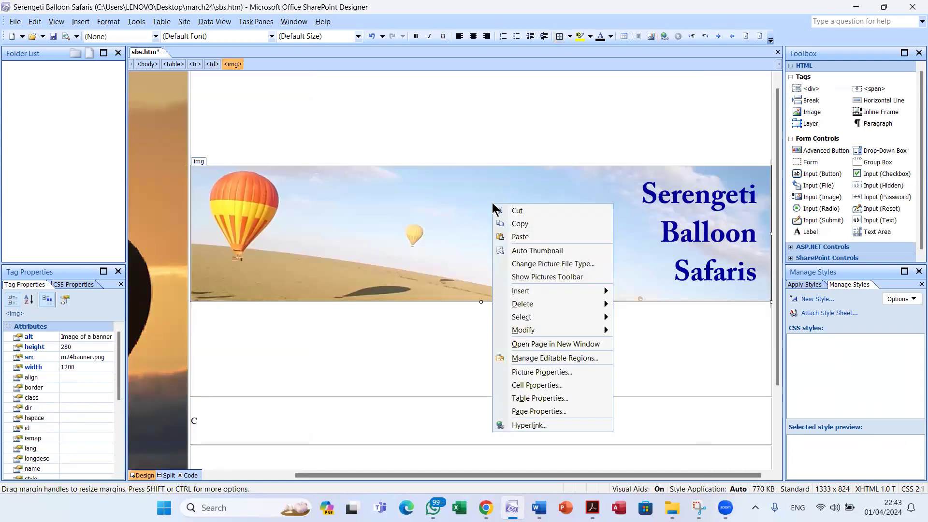
{"action": "left_click", "coordinate": [547, 371]}
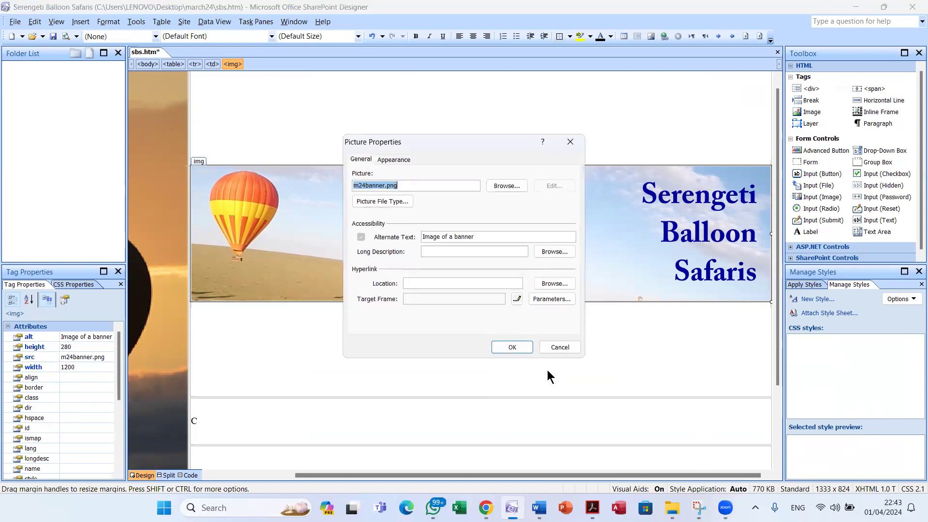
{"action": "left_click", "coordinate": [396, 160]}
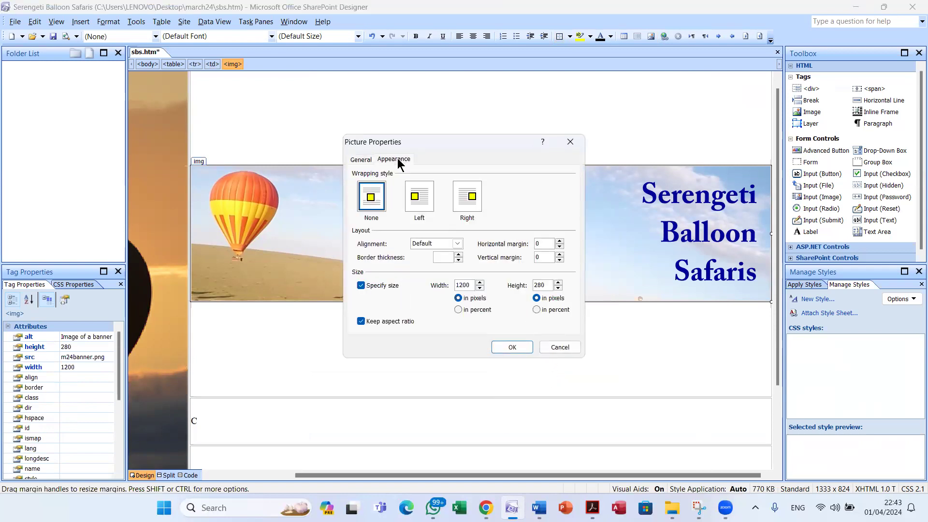
{"action": "left_click", "coordinate": [458, 310]}
{"action": "left_click_drag", "start_coordinate": [472, 289], "coordinate": [417, 286]}
{"action": "type", "text": "100"}
{"action": "double_click", "coordinate": [542, 286]}
{"action": "key", "text": "BackSpace"}
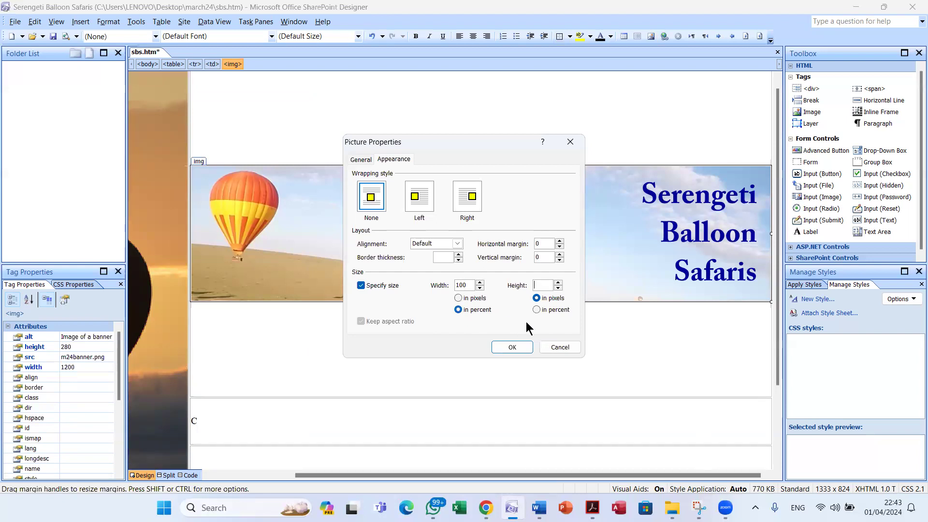
{"action": "left_click", "coordinate": [520, 346]}
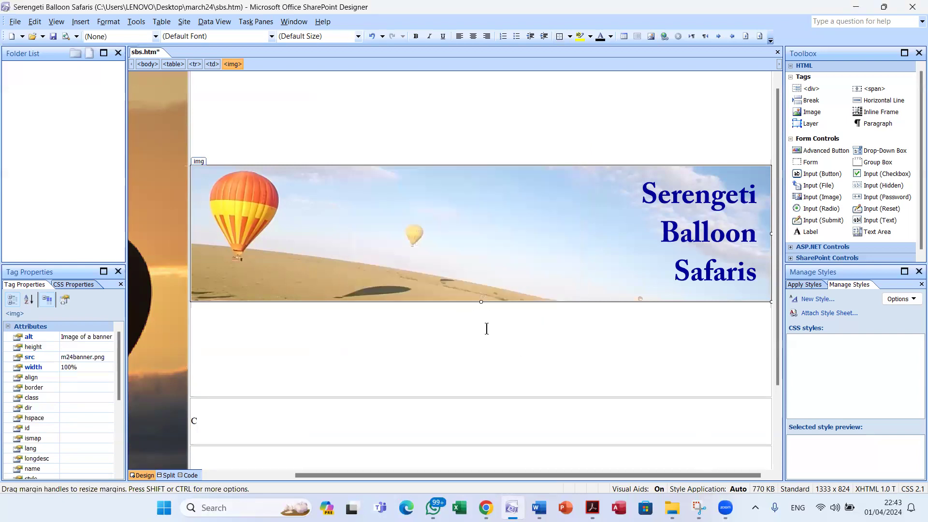
{"action": "left_click", "coordinate": [54, 36]}
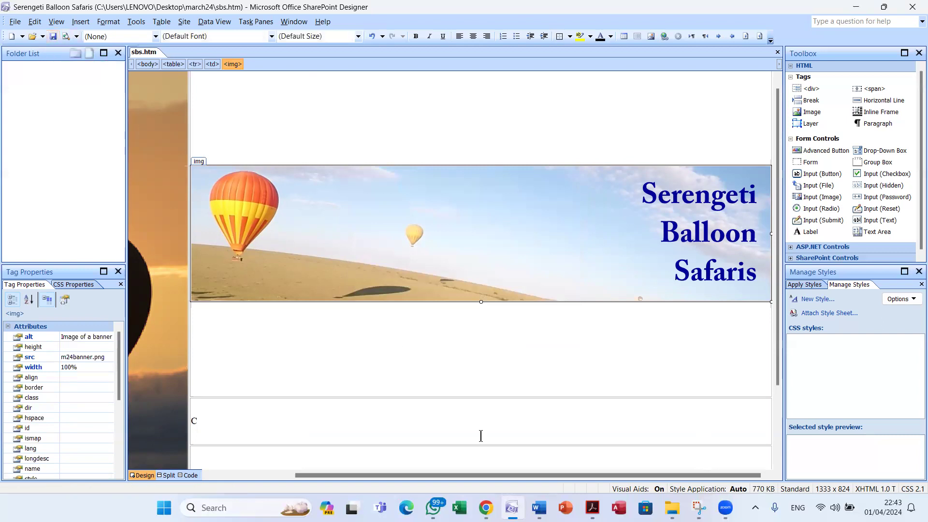
{"action": "left_click", "coordinate": [592, 507]}
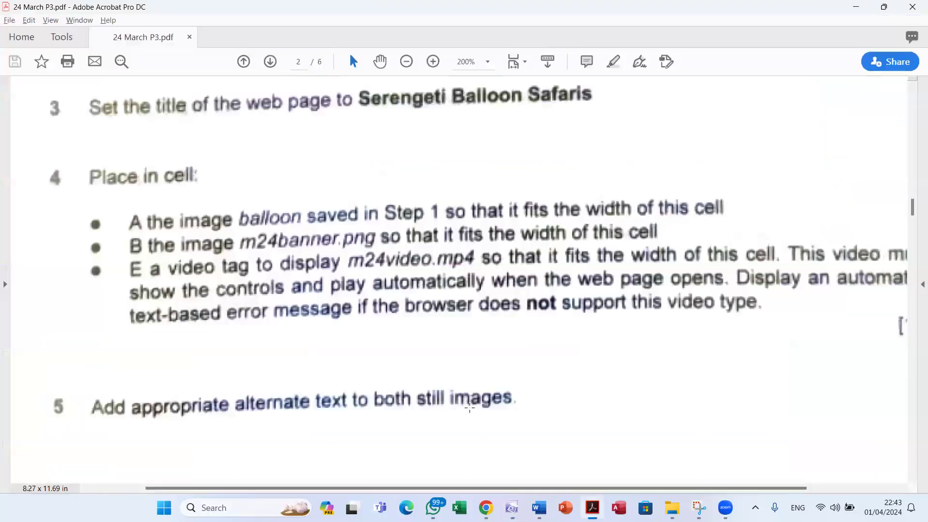
Reread cell E's video requirement, then select placeholder E and view its HTML source
{"action": "left_click_drag", "start_coordinate": [501, 491], "coordinate": [555, 486]}
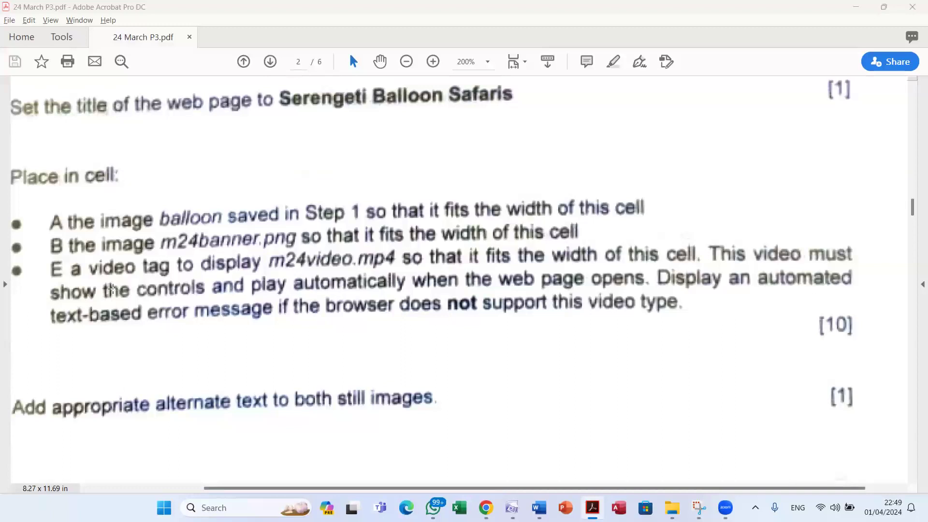
{"action": "key", "text": "alt+Tab"}
{"action": "key", "text": "alt+Tab"}
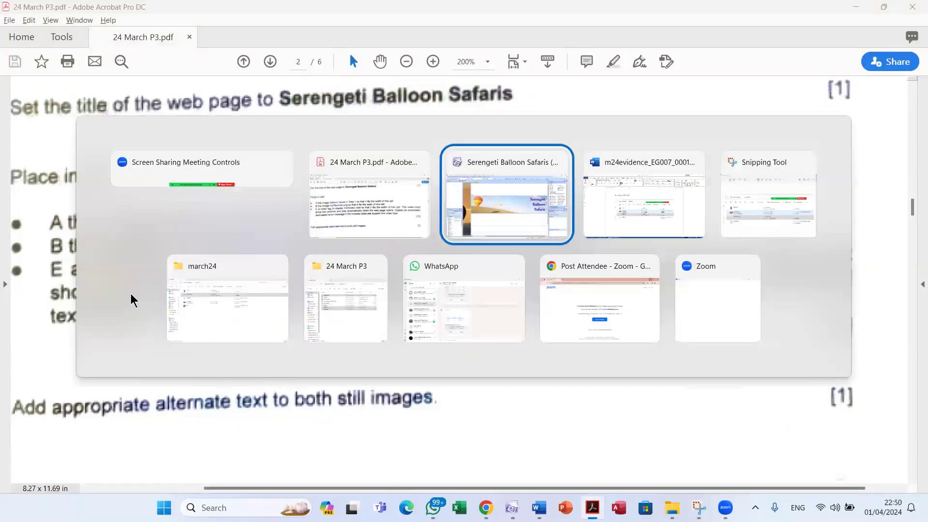
{"action": "scroll", "coordinate": [252, 375], "scroll_direction": "down", "scroll_amount": 1}
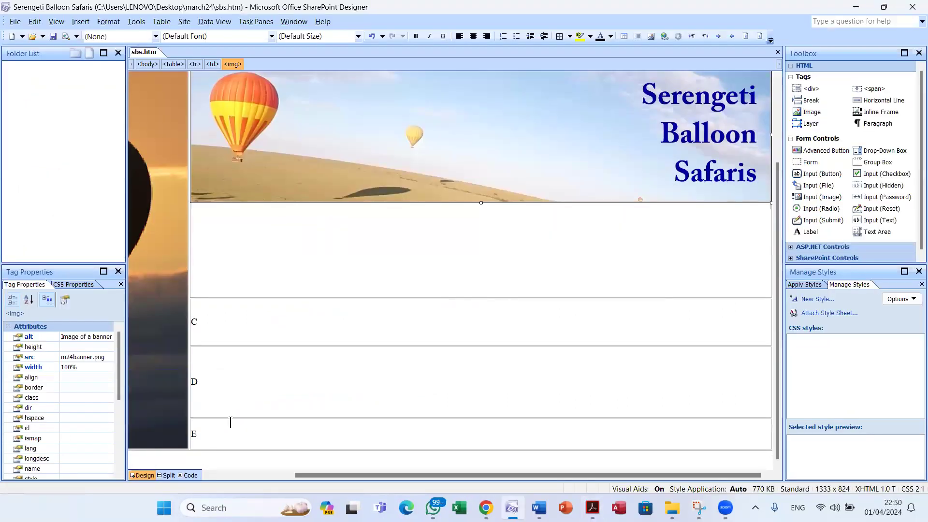
{"action": "left_click", "coordinate": [204, 435]}
{"action": "double_click", "coordinate": [192, 435]}
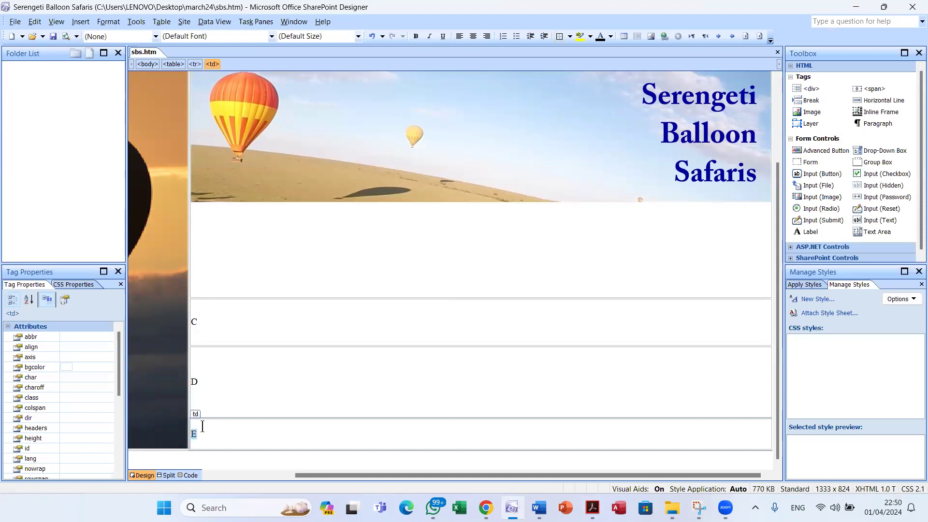
{"action": "left_click", "coordinate": [191, 475]}
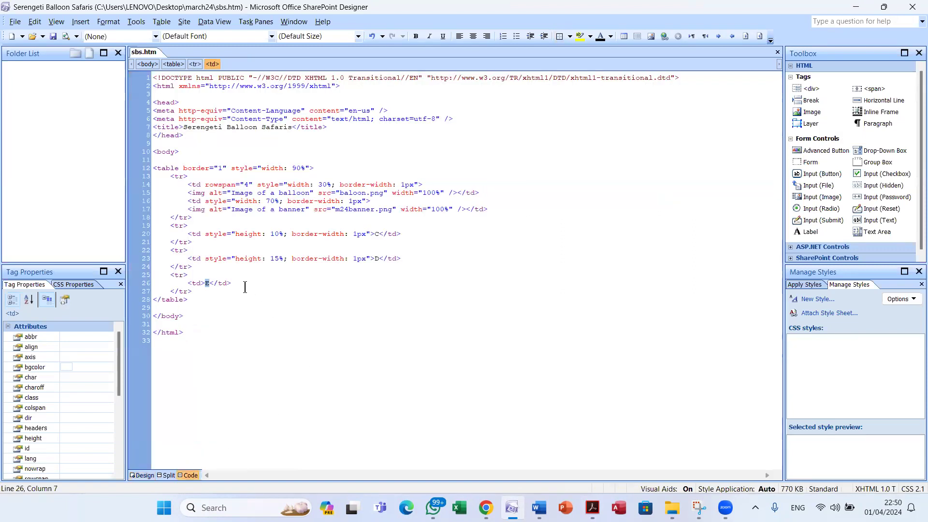
Add <video width="100%" controls autoplay> with its closing tag on a separate line in cell E
{"action": "left_click", "coordinate": [207, 287]}
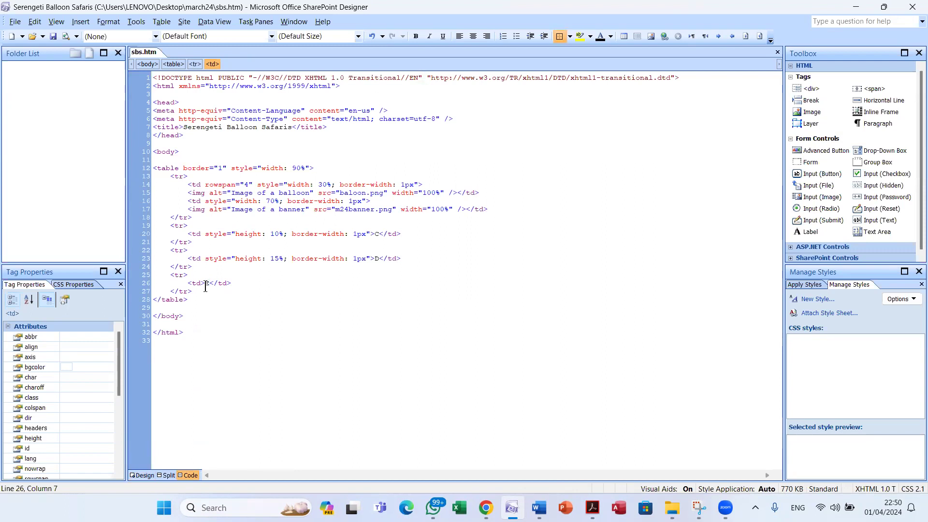
{"action": "key", "text": "Return"}
{"action": "key", "text": "Return"}
{"action": "key", "text": "Return"}
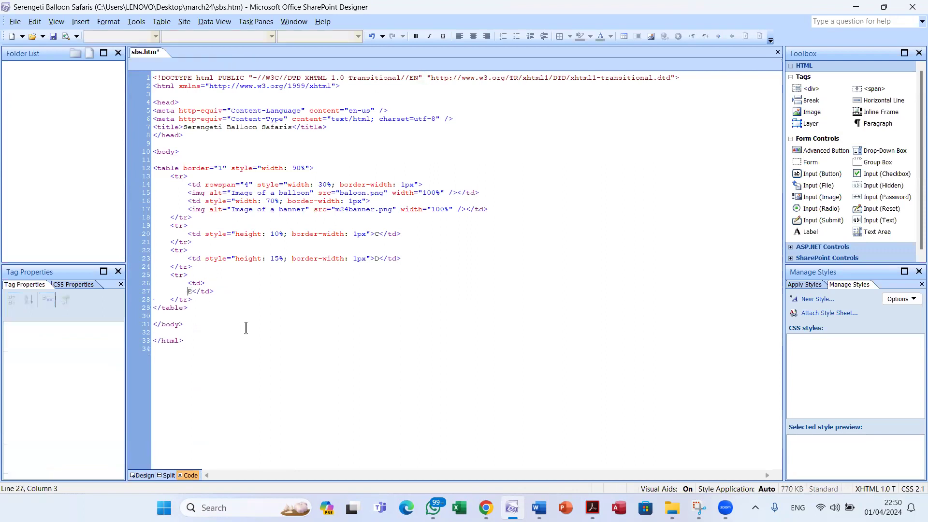
{"action": "key", "text": "Right"}
{"action": "key", "text": "Return"}
{"action": "key", "text": "Return"}
{"action": "key", "text": "Return"}
{"action": "key", "text": "Return"}
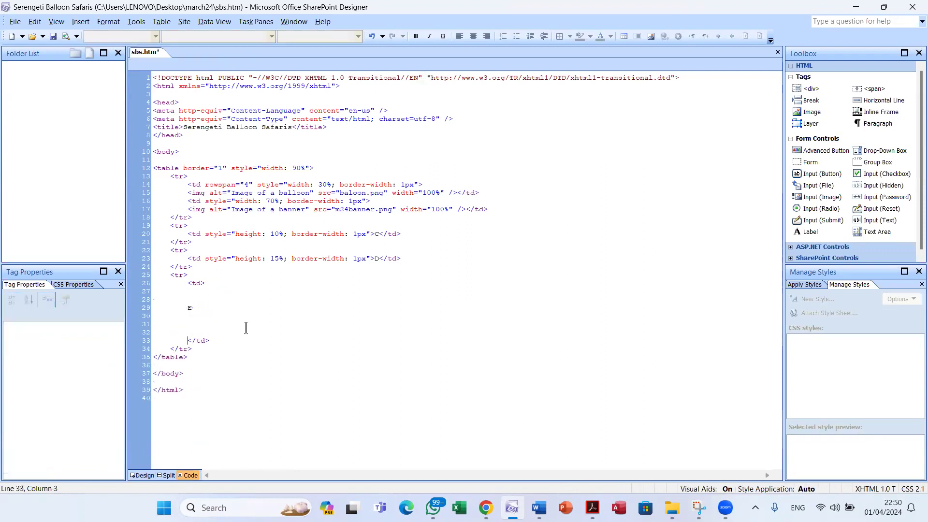
{"action": "left_click", "coordinate": [219, 307]}
{"action": "type", "text": "<vid"}
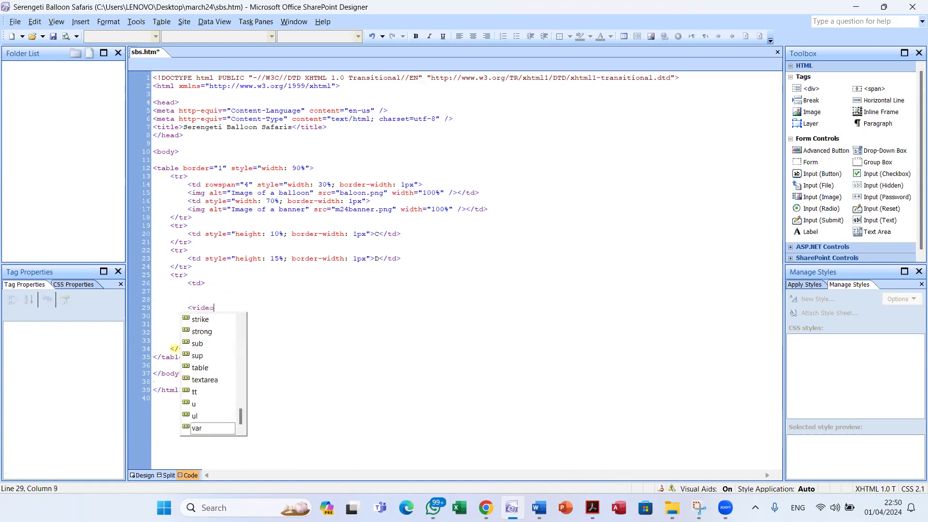
{"action": "type", "text": "eo"}
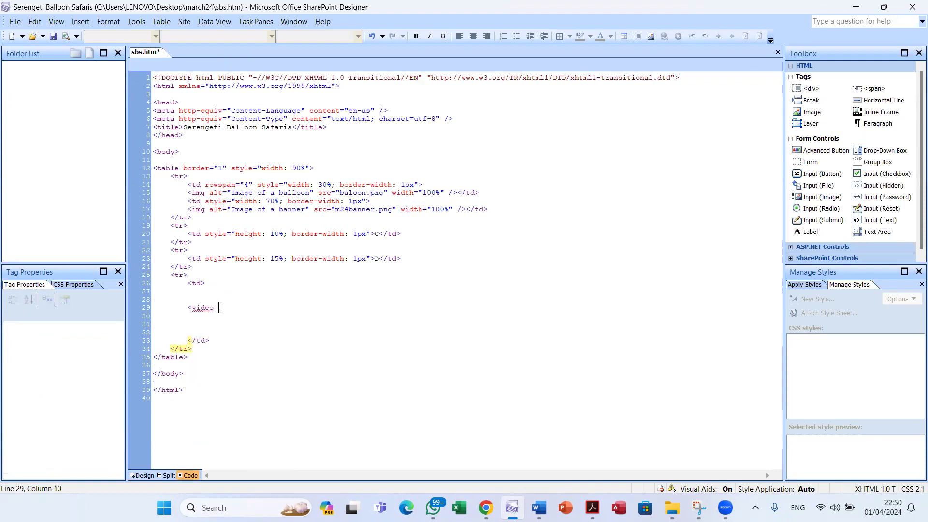
{"action": "type", "text": " width=\"100%"}
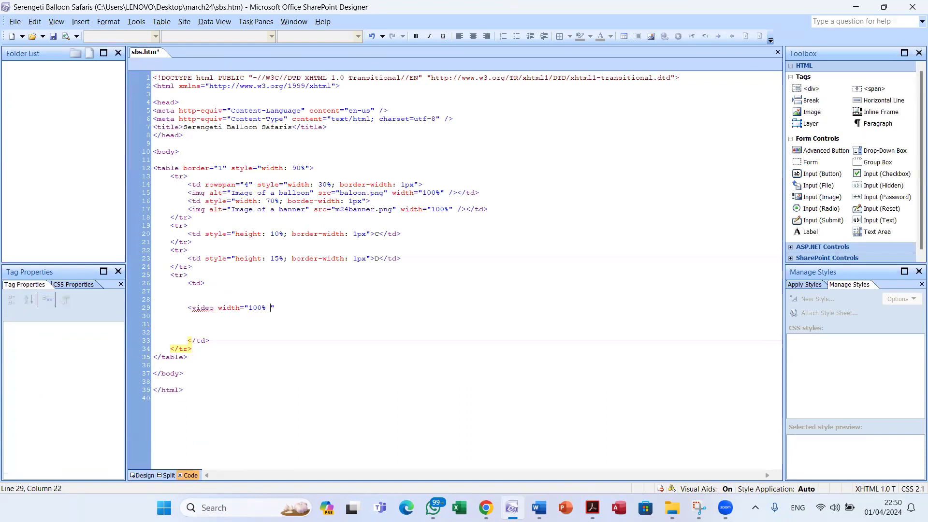
{"action": "key", "text": "BackSpace"}
{"action": "key", "text": "Right"}
{"action": "type", "text": "controls "}
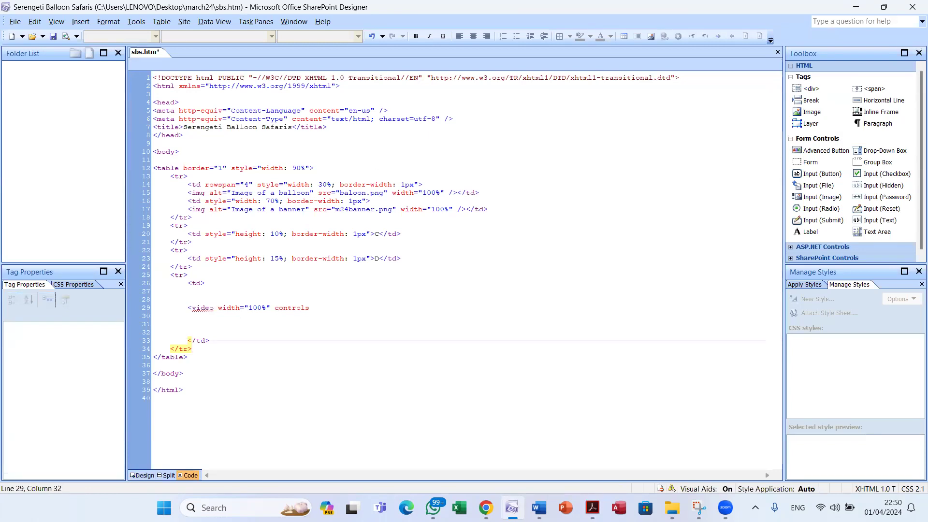
{"action": "type", "text": "autoplay></video>"}
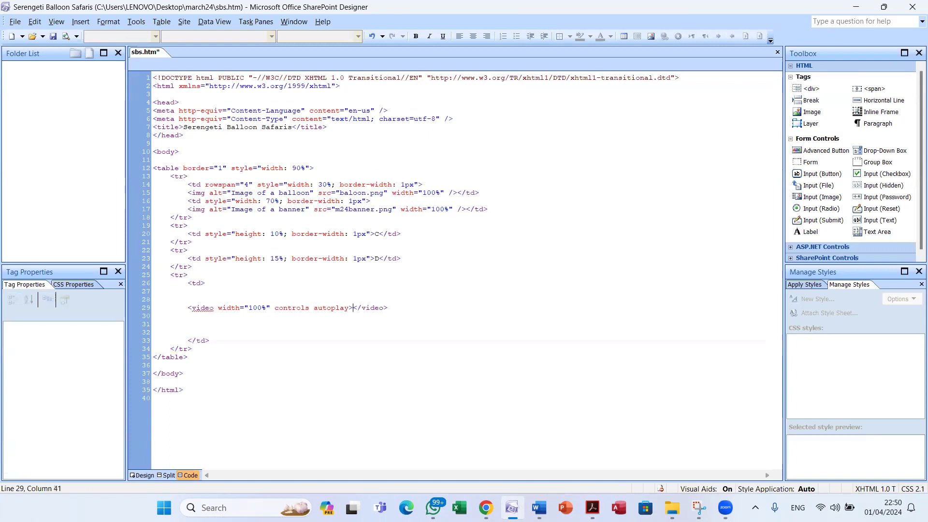
{"action": "key", "text": "Return"}
{"action": "key", "text": "Return"}
{"action": "key", "text": "Return"}
{"action": "key", "text": "Return"}
{"action": "key", "text": "Return"}
{"action": "key", "text": "Return"}
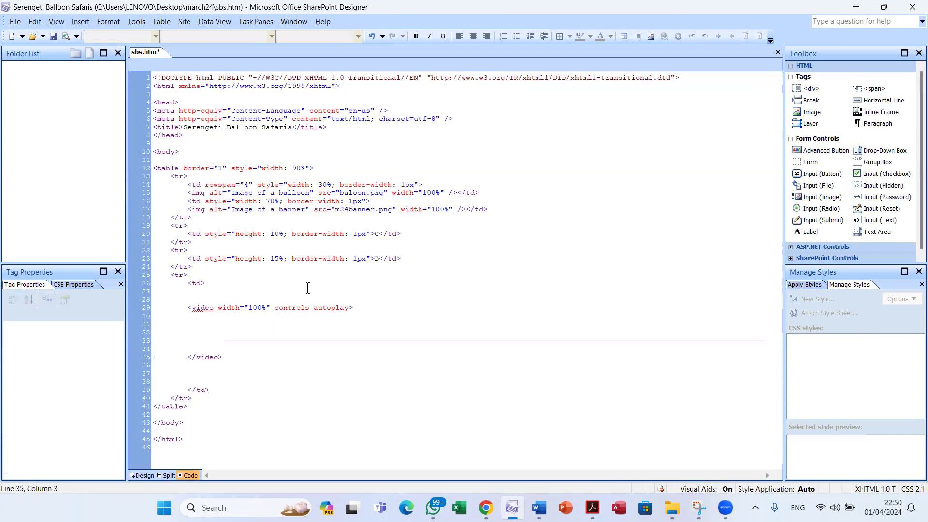
{"action": "key", "text": "alt+Tab"}
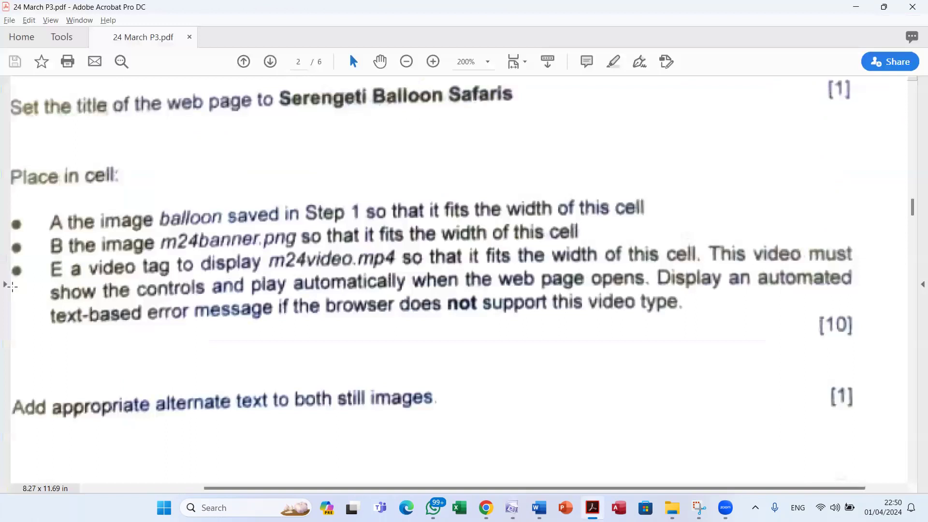
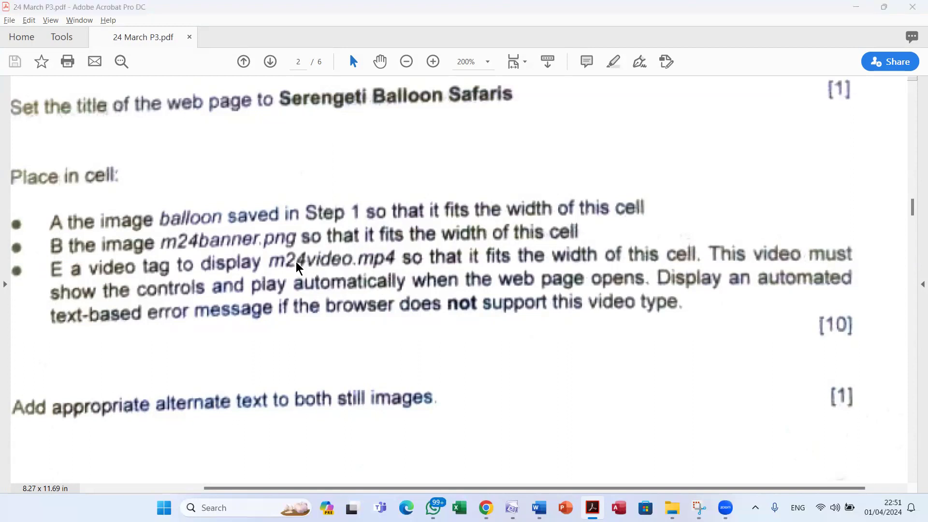
Add a source line with src="m24video.mp4" and type="vidoe/mp4" inside the video element
{"action": "key", "text": "alt+Tab"}
{"action": "left_click", "coordinate": [199, 323]}
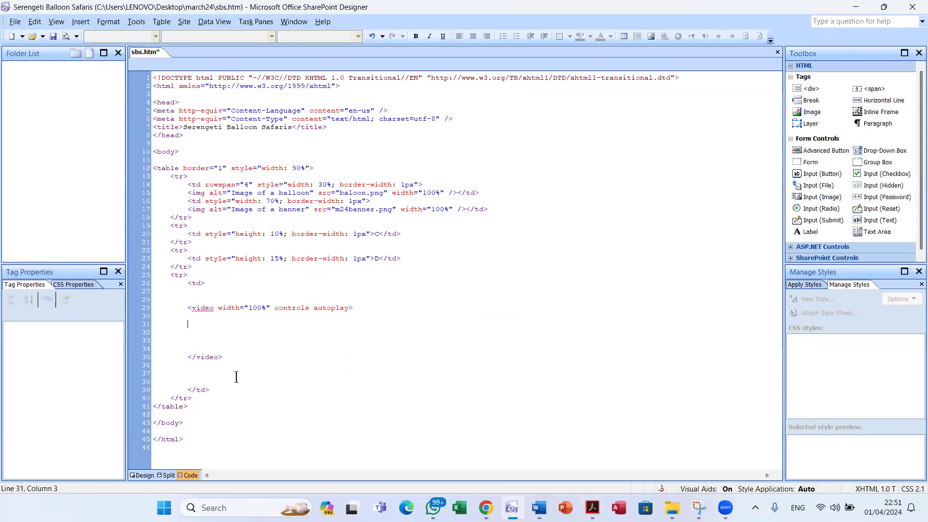
{"action": "left_click", "coordinate": [363, 315]}
{"action": "left_click", "coordinate": [232, 332]}
{"action": "type", "text": "<"}
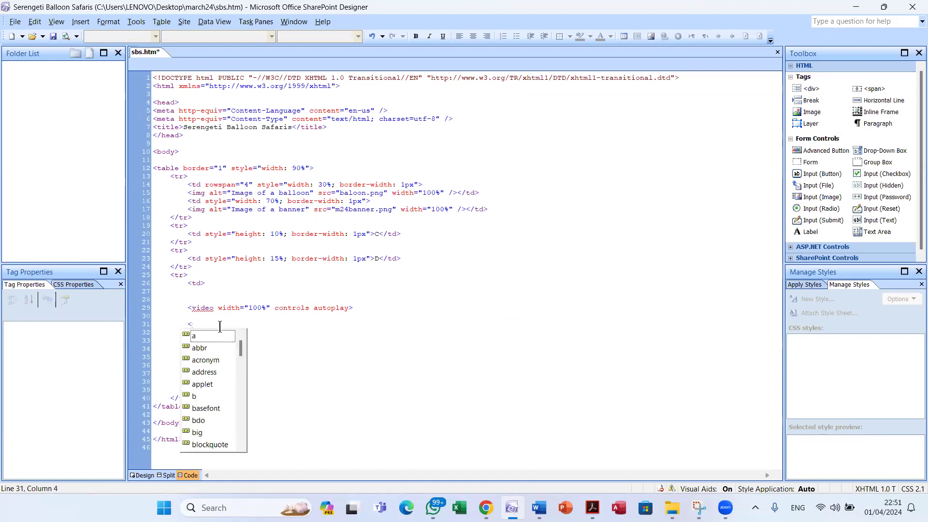
{"action": "type", "text": "source"}
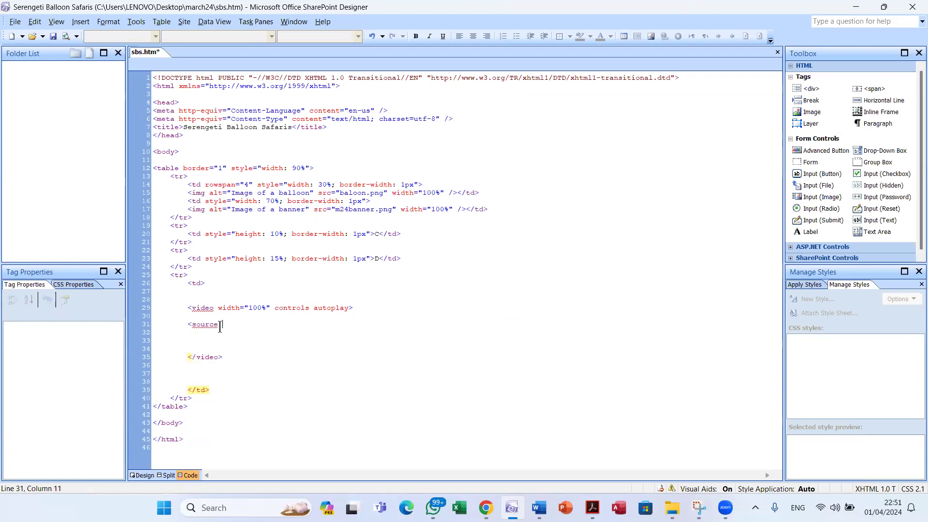
{"action": "type", "text": " src=\""}
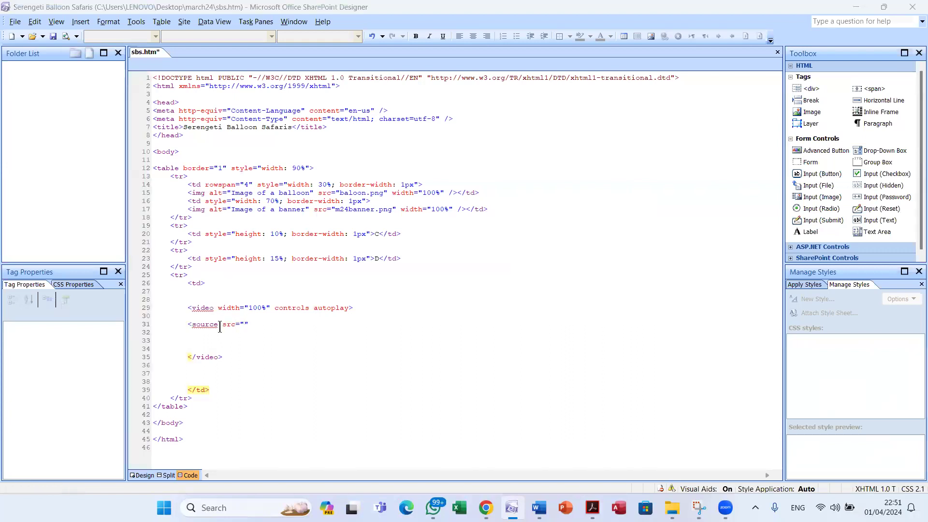
{"action": "key", "text": "alt+Tab"}
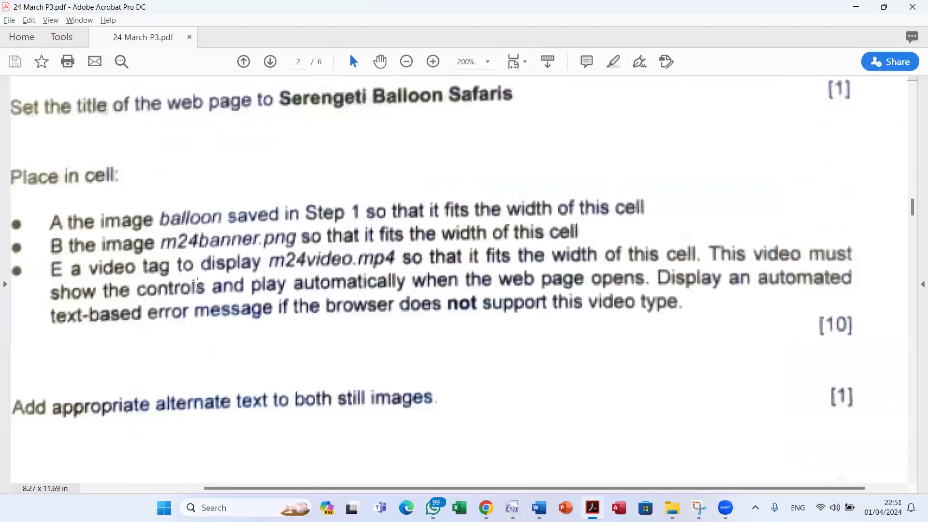
{"action": "key", "text": "alt+Tab"}
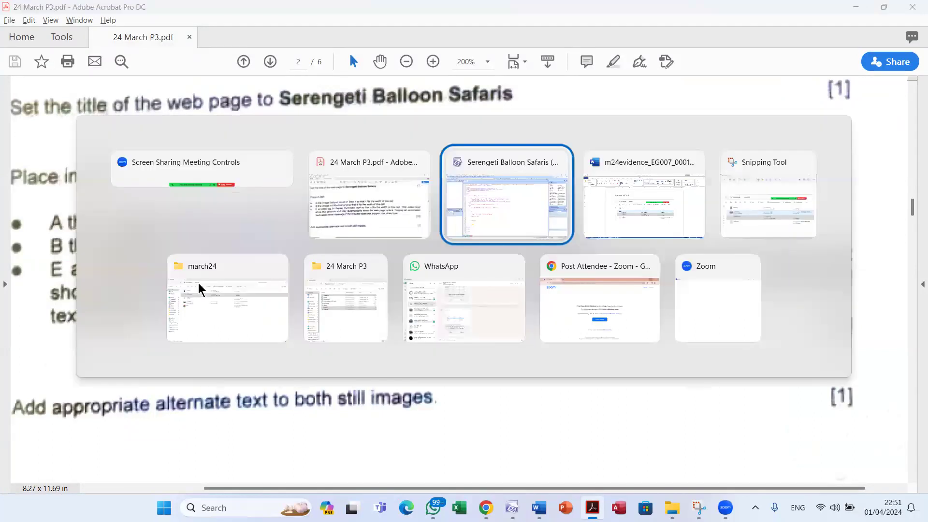
{"action": "type", "text": "m24"}
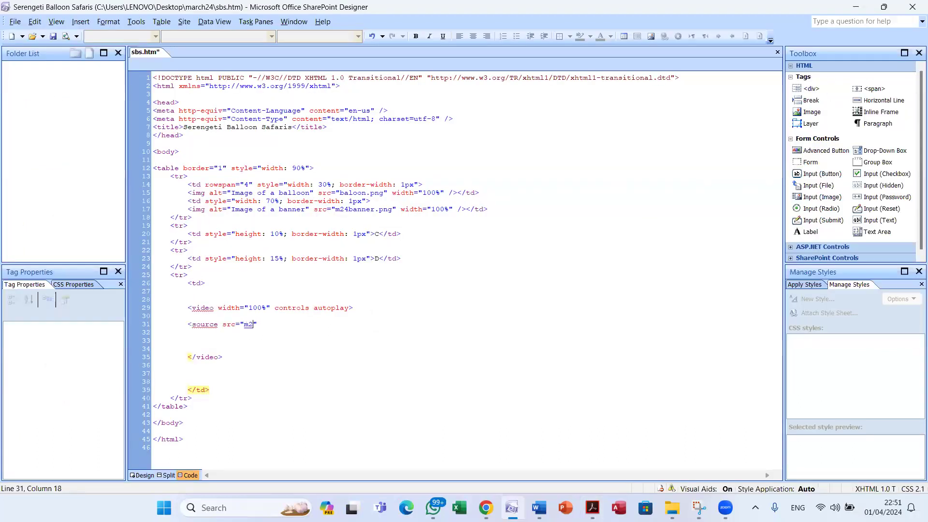
{"action": "type", "text": "video.mp4"}
{"action": "key", "text": "Right"}
{"action": "type", "text": "type=\"vidoe/mp4"}
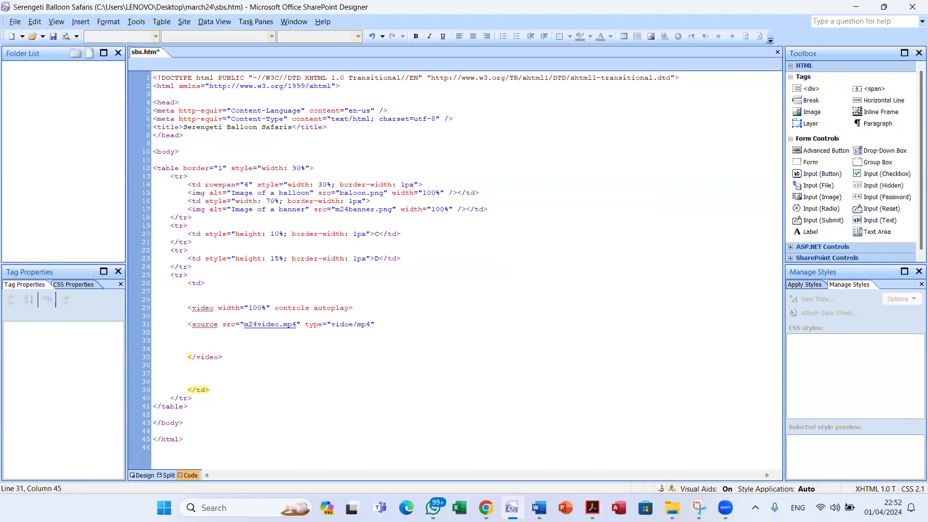
{"action": "type", "text": ">"}
Close the source tag and remove the auto-inserted </source> closing tag
{"action": "key", "text": "BackSpace"}
{"action": "type", "text": ">"}
{"action": "key", "text": "shift+End"}
{"action": "key", "text": "Delete"}
Type the fallback message 'The browser can not diplay this video type.' below the source line
{"action": "type", "text": "owser can not diplauy"}
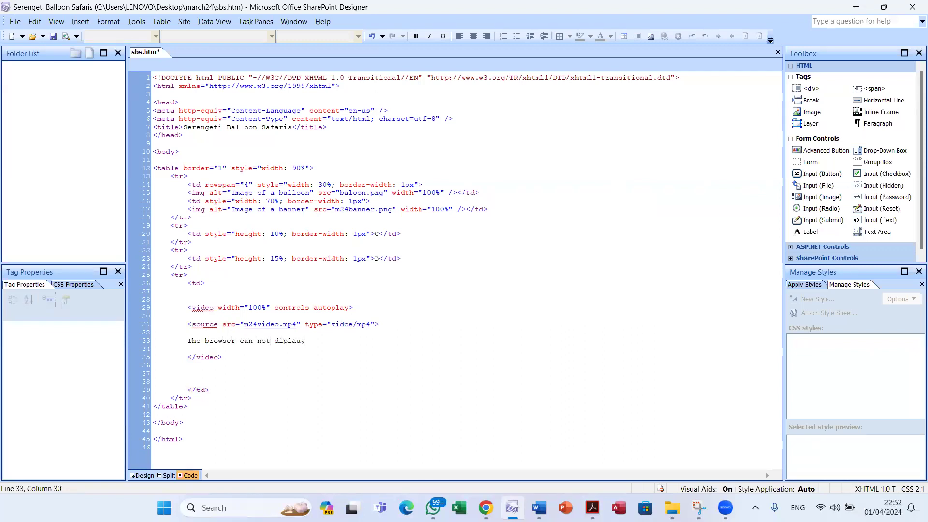
{"action": "key", "text": "BackSpace"}
{"action": "key", "text": "BackSpace"}
{"action": "type", "text": "y this video type."}
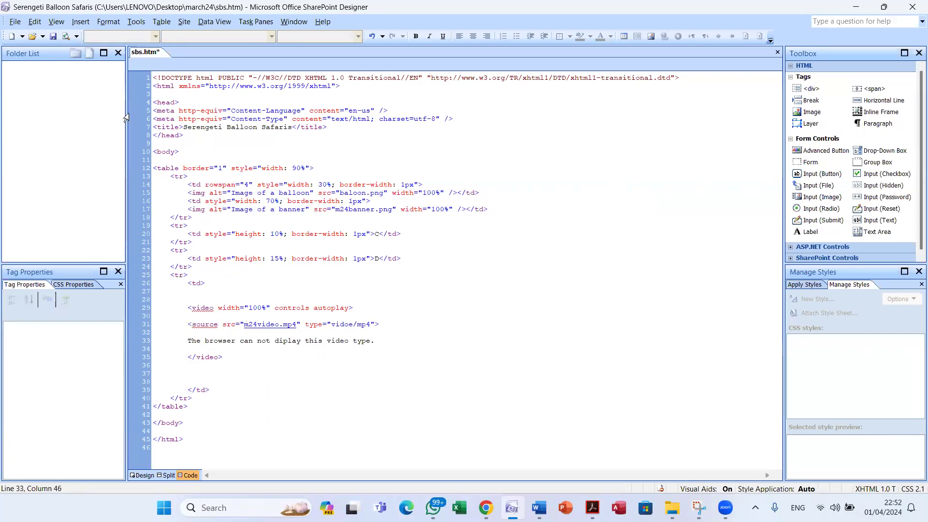
Save the page, then correct 'diplay' to 'display' in Design view and save again
{"action": "left_click", "coordinate": [53, 36]}
{"action": "left_click", "coordinate": [144, 476]}
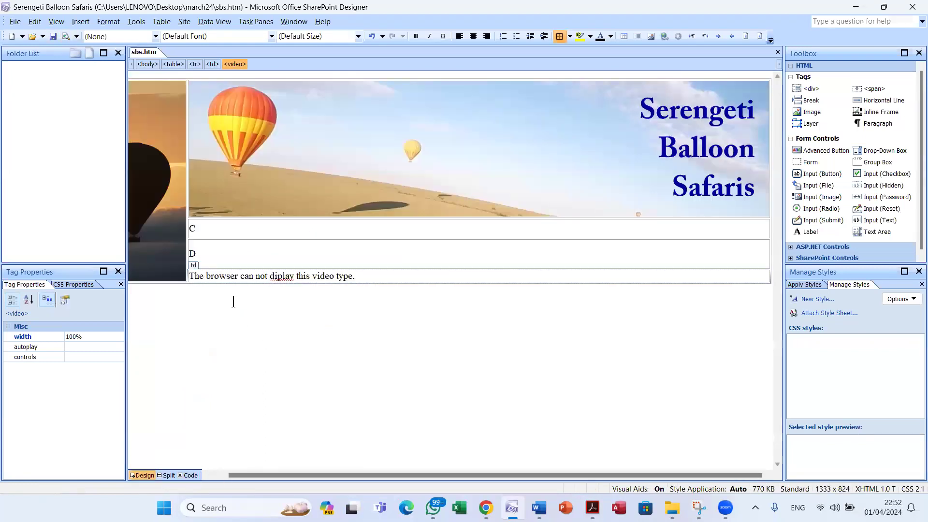
{"action": "left_click", "coordinate": [279, 276]}
{"action": "type", "text": "s"}
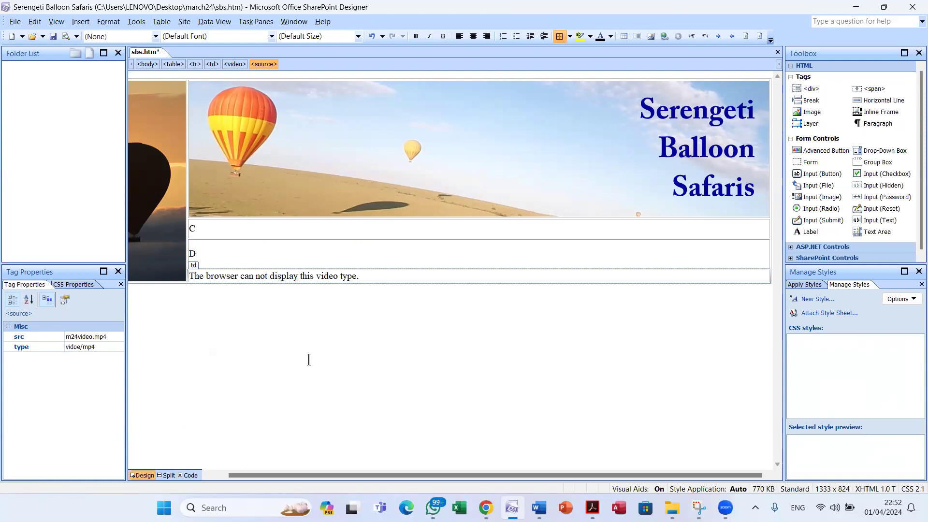
{"action": "left_click", "coordinate": [53, 37]}
Preview the page in Edge to view the video player, then close it and return to Code view
{"action": "left_click", "coordinate": [66, 39]}
{"action": "scroll", "coordinate": [438, 303], "scroll_direction": "down", "scroll_amount": 5}
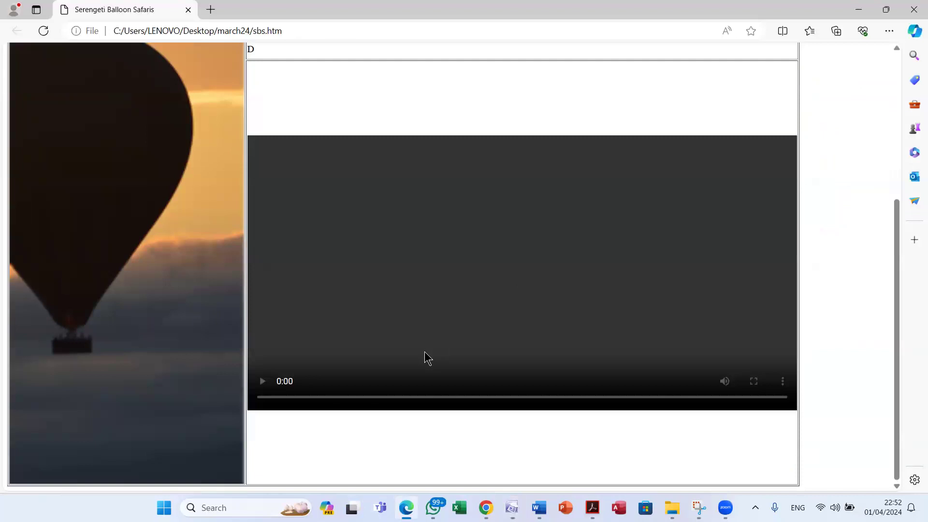
{"action": "scroll", "coordinate": [424, 358], "scroll_direction": "up", "scroll_amount": 5}
{"action": "left_click", "coordinate": [913, 9]}
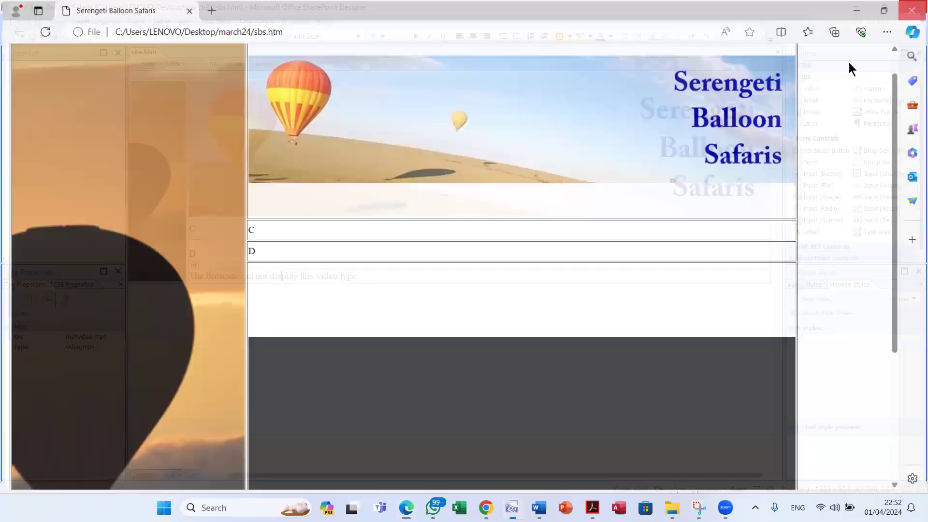
{"action": "left_click", "coordinate": [191, 475]}
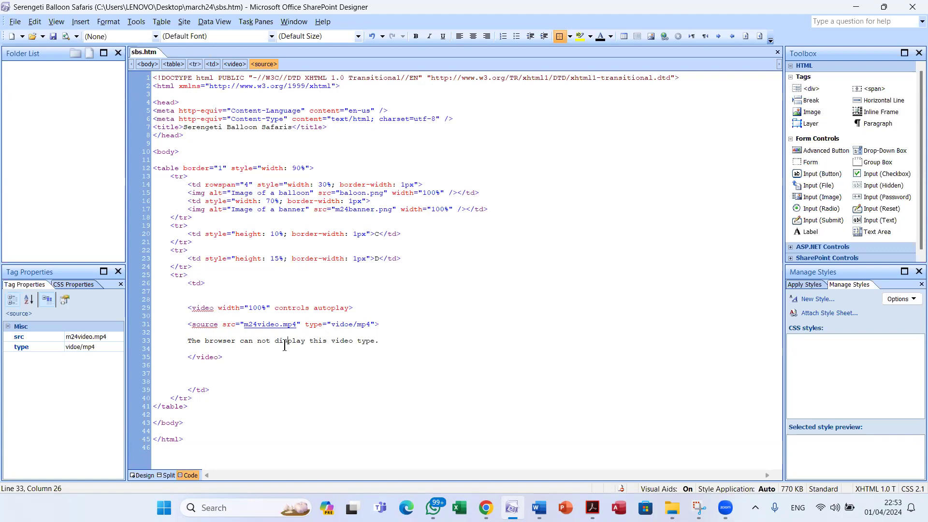
Fix the source type from 'vidoe/mp4' to 'video/mp4', save, and preview in the browser
{"action": "left_click", "coordinate": [345, 324]}
{"action": "key", "text": "Delete"}
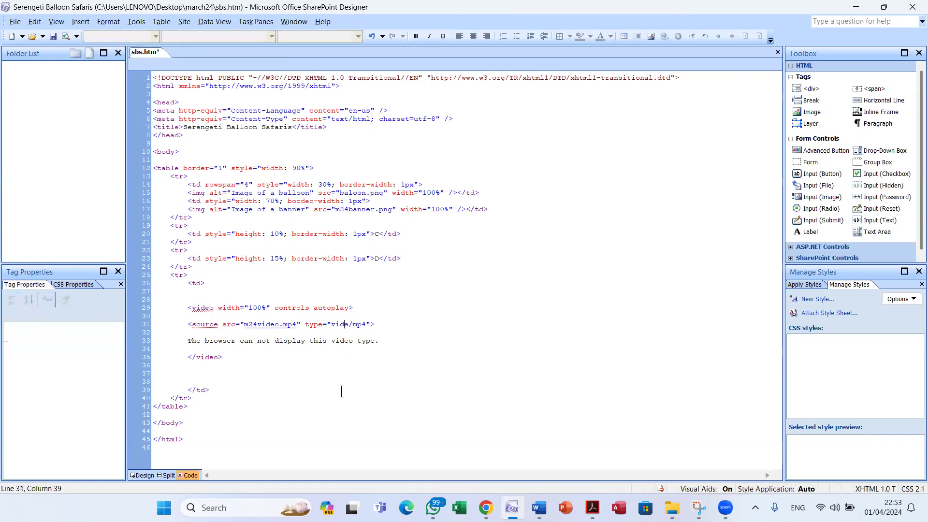
{"action": "type", "text": "o"}
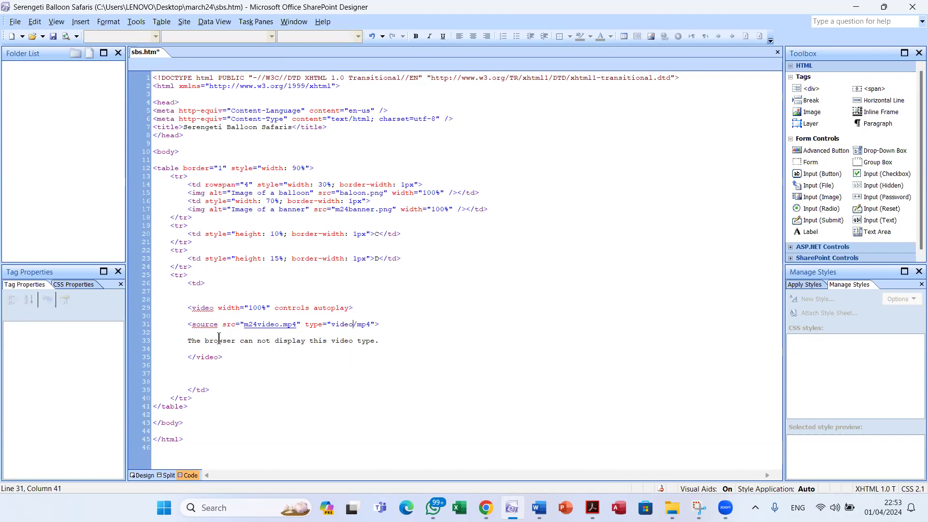
{"action": "left_click", "coordinate": [53, 37]}
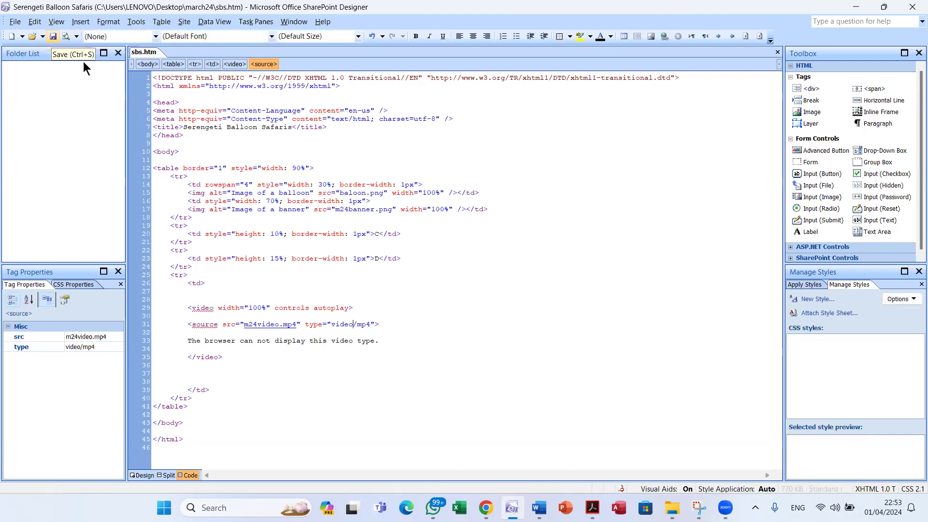
{"action": "left_click", "coordinate": [66, 36]}
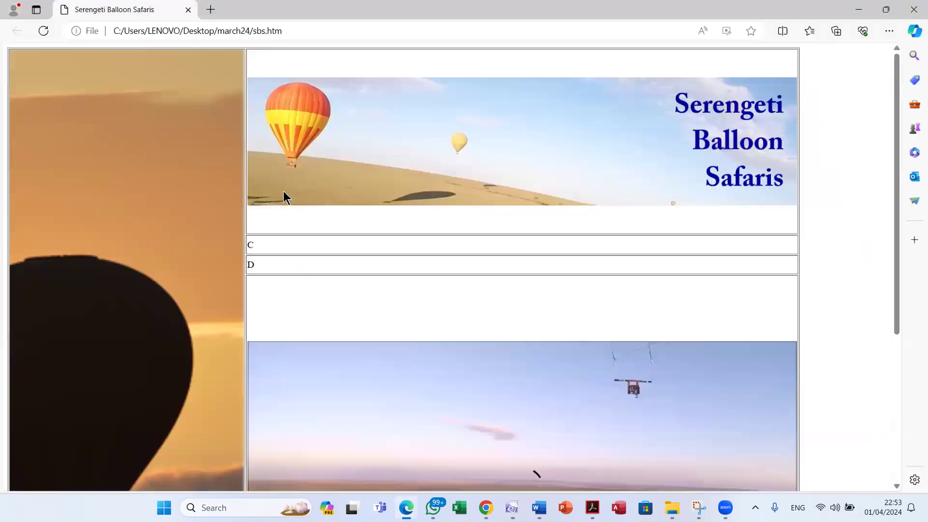
Play the balloon video in the Edge preview, then switch back to SharePoint Designer
{"action": "scroll", "coordinate": [332, 273], "scroll_direction": "down", "scroll_amount": 5}
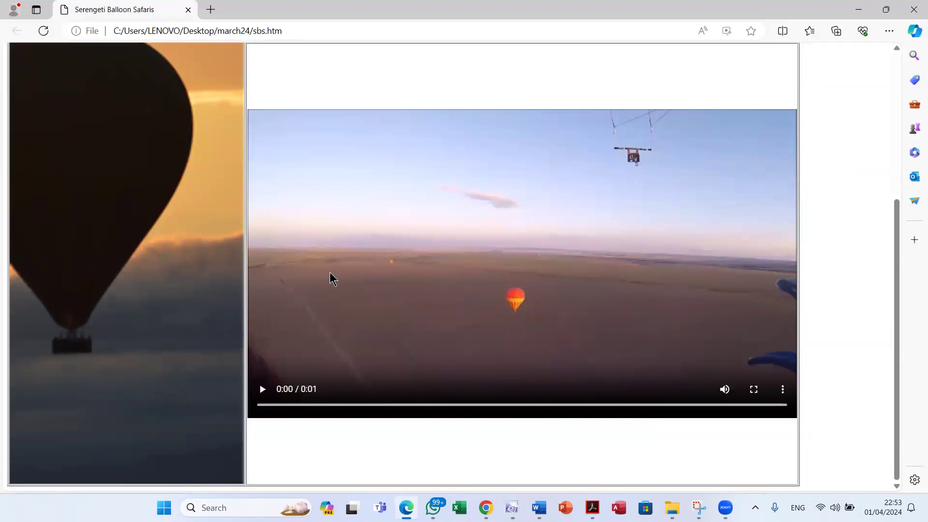
{"action": "left_click", "coordinate": [265, 392]}
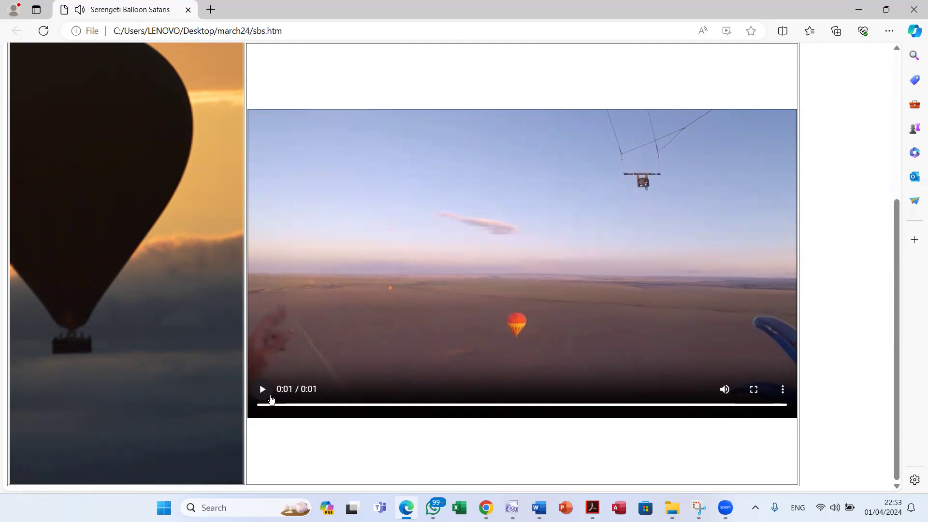
{"action": "key", "text": "alt+Tab"}
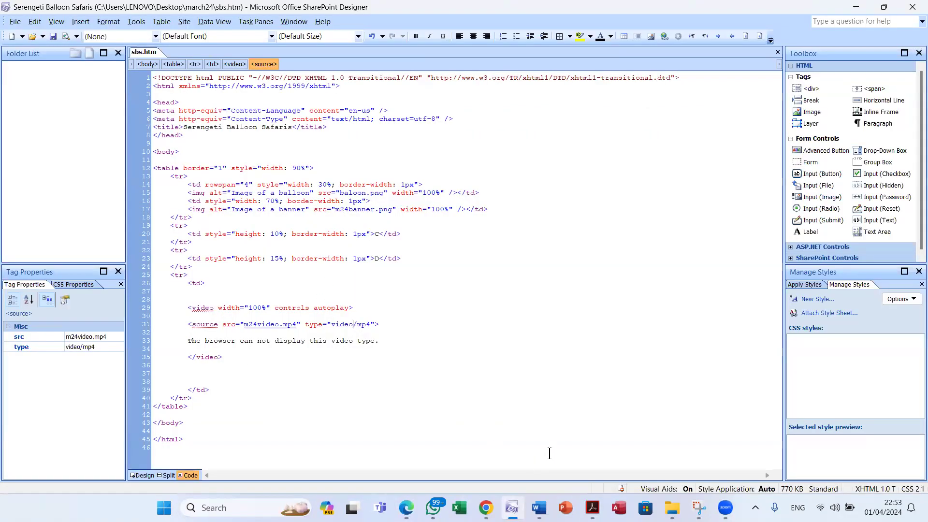
Reread the video requirements in the task PDF, then preview the page again to test autoplay
{"action": "left_click", "coordinate": [592, 508]}
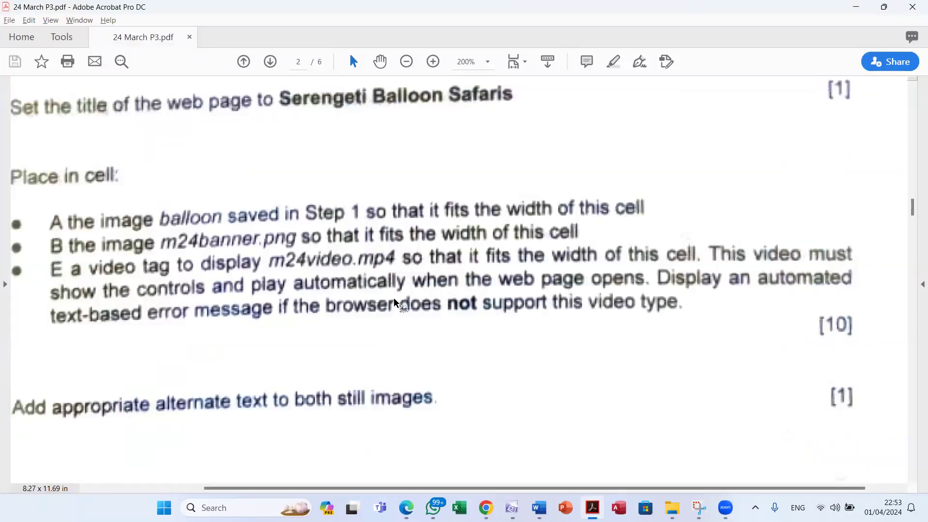
{"action": "key", "text": "alt+Tab"}
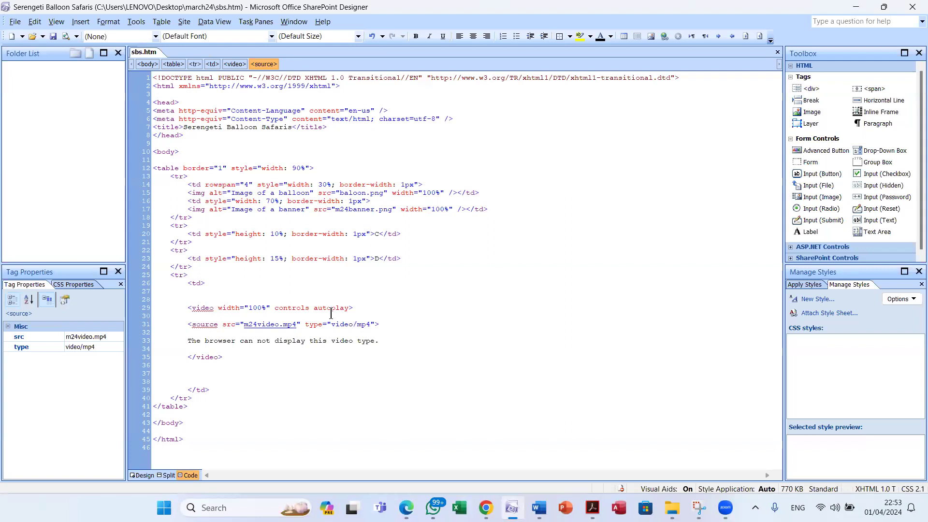
{"action": "left_click", "coordinate": [331, 308]}
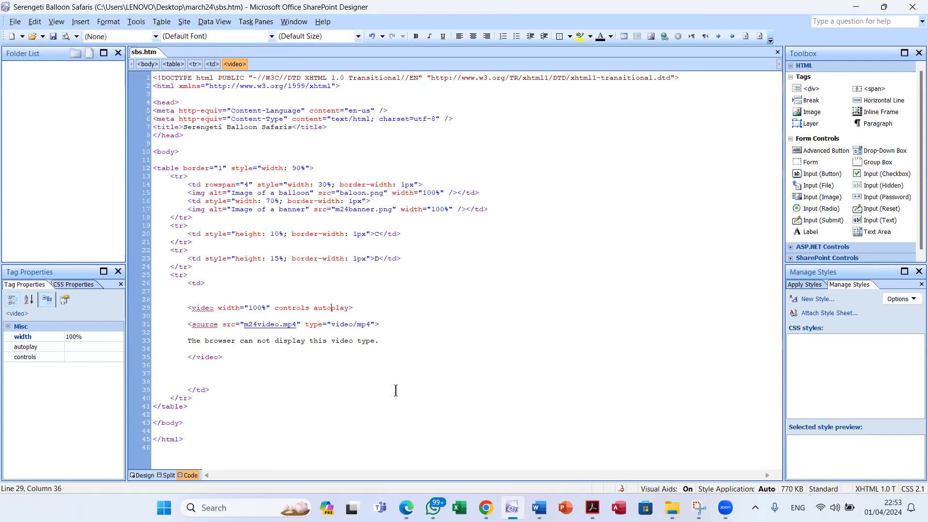
{"action": "left_click", "coordinate": [64, 38]}
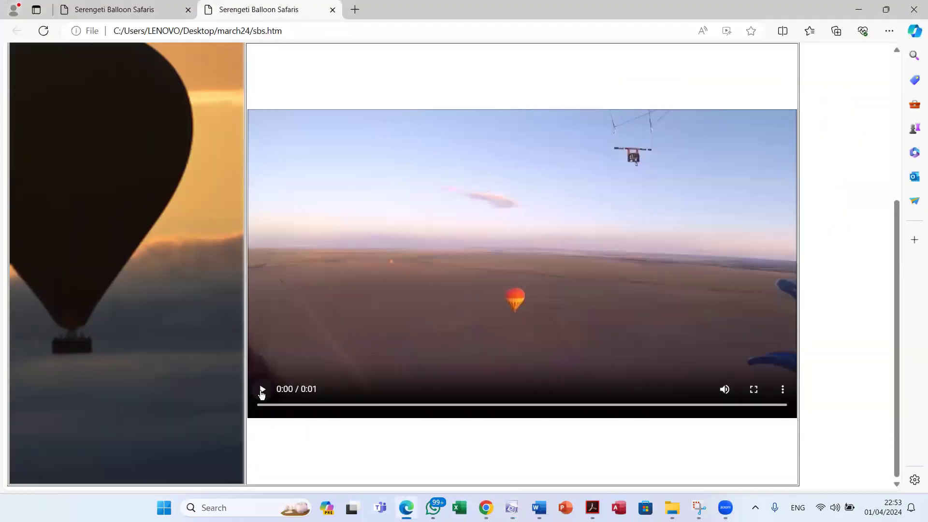
Play the balloon video to confirm it, then show the exam paper zoomed out to 164%
{"action": "left_click", "coordinate": [262, 390]}
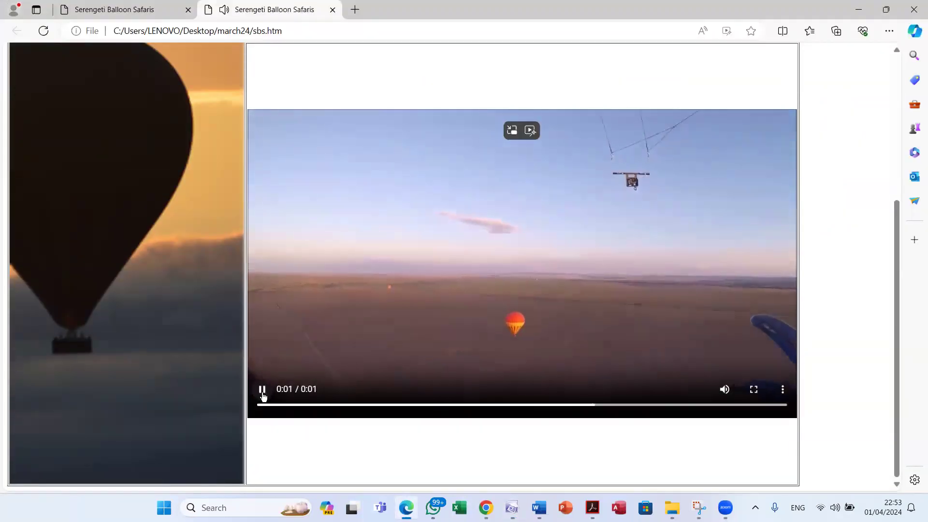
{"action": "mouse_move", "coordinate": [592, 507]}
{"action": "left_click", "coordinate": [556, 416]}
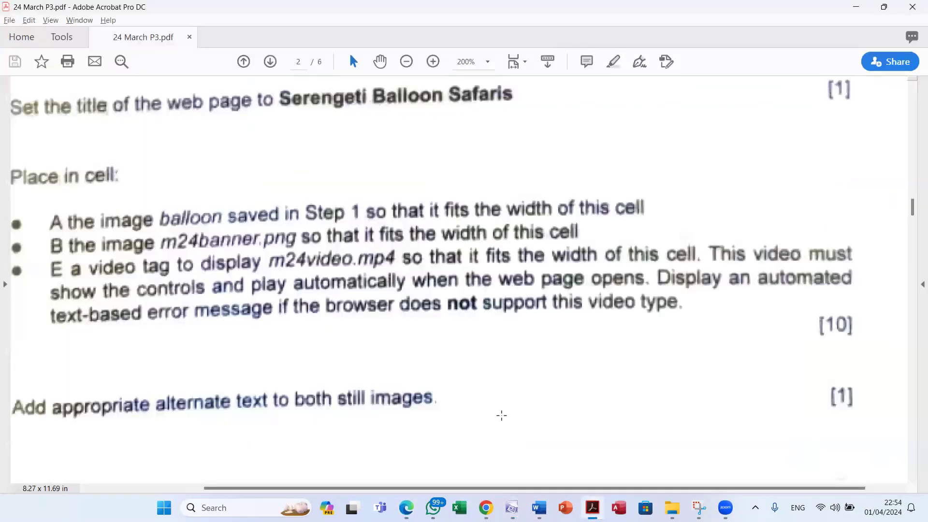
{"action": "left_click", "coordinate": [406, 61]}
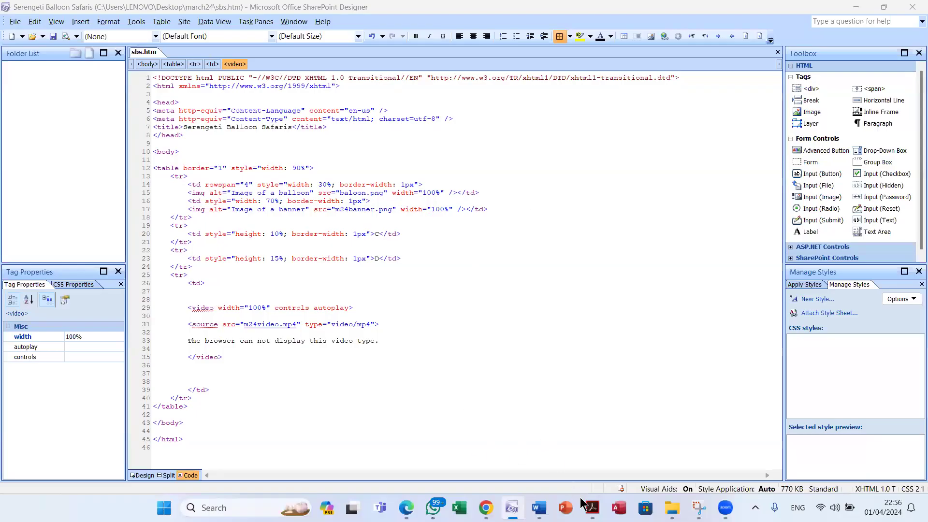
{"action": "left_click", "coordinate": [588, 507]}
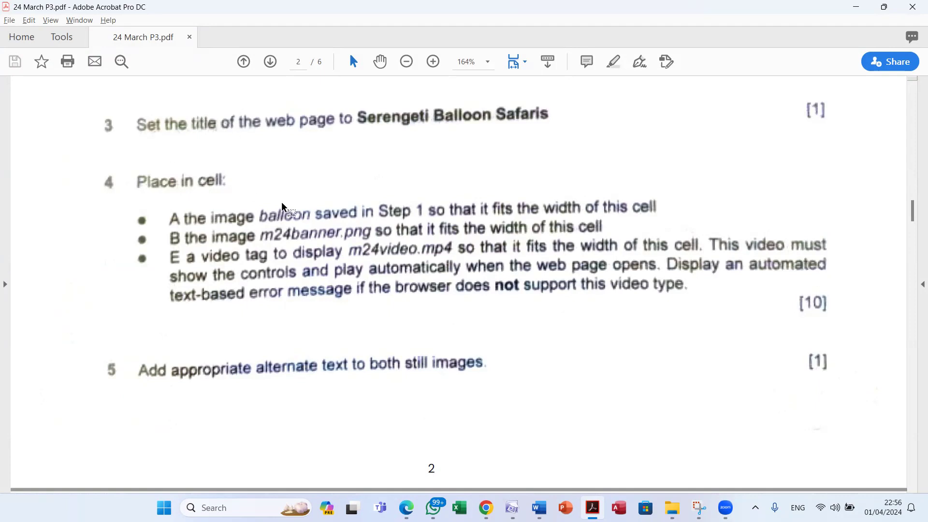
Confirm the banner's alt text 'Image of a banner' in Design view, then scroll the question paper to steps 6–7
{"action": "key", "text": "alt+Tab"}
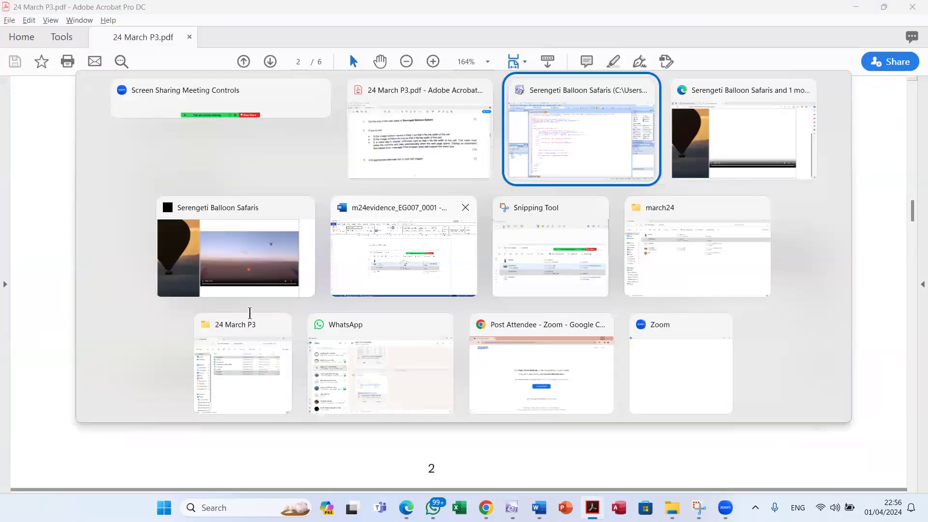
{"action": "left_click", "coordinate": [141, 474]}
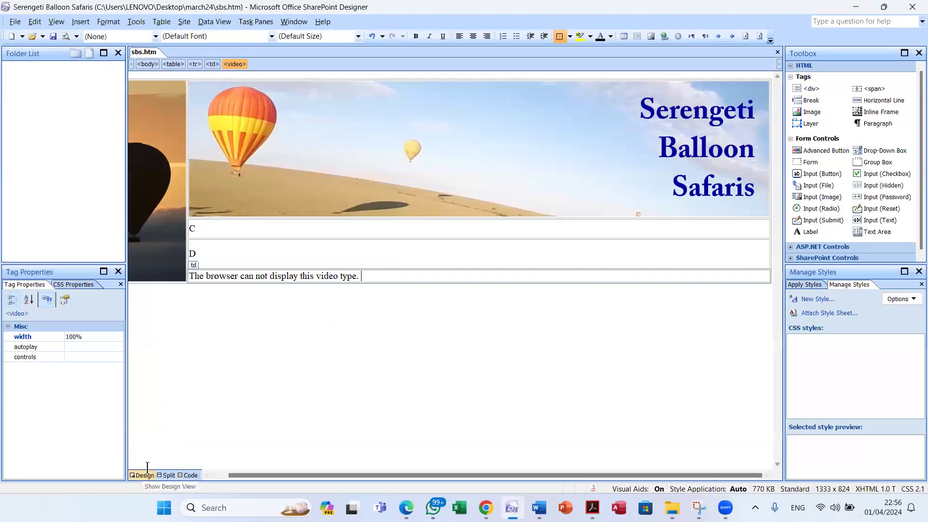
{"action": "double_click", "coordinate": [339, 138]}
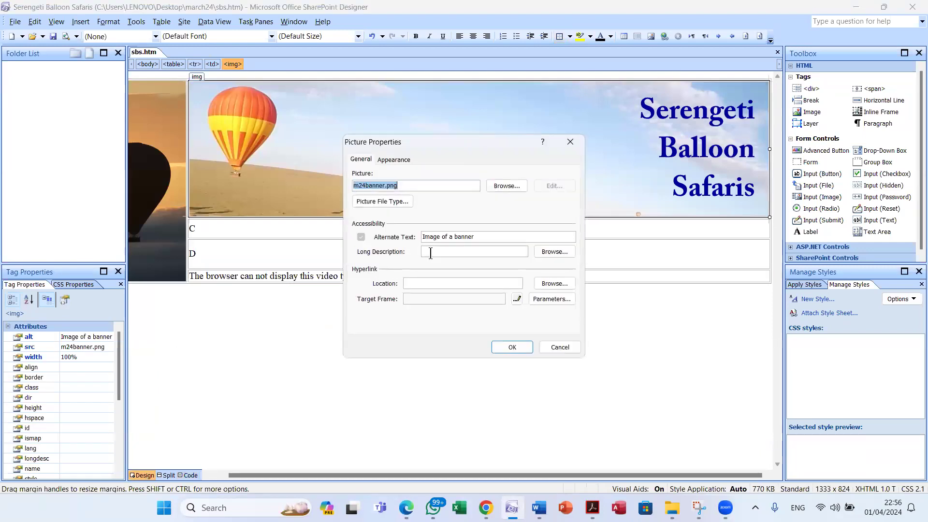
{"action": "key", "text": "Escape"}
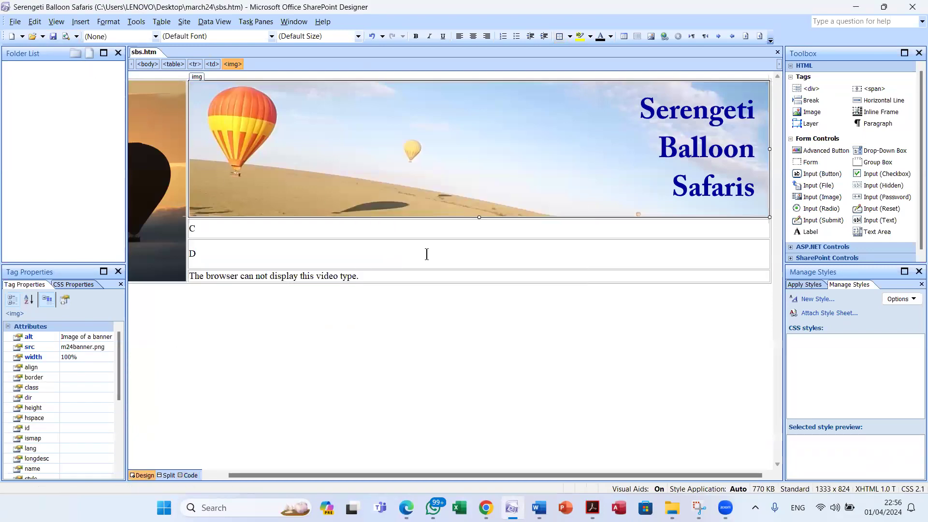
{"action": "key", "text": "alt+Tab"}
{"action": "scroll", "coordinate": [493, 275], "scroll_direction": "down", "scroll_amount": 5}
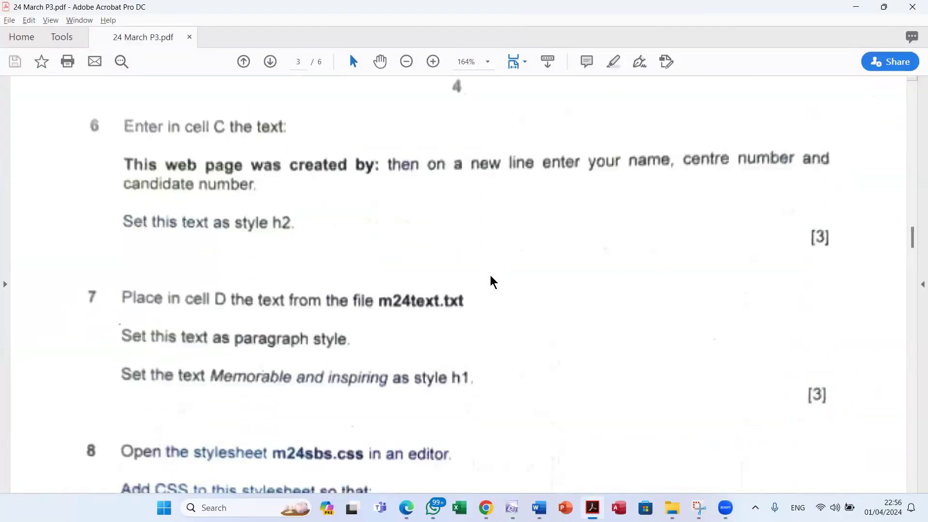
Replace the placeholder C with 'This page was created by:' and start a new line
{"action": "key", "text": "alt+Tab"}
{"action": "left_click", "coordinate": [234, 228]}
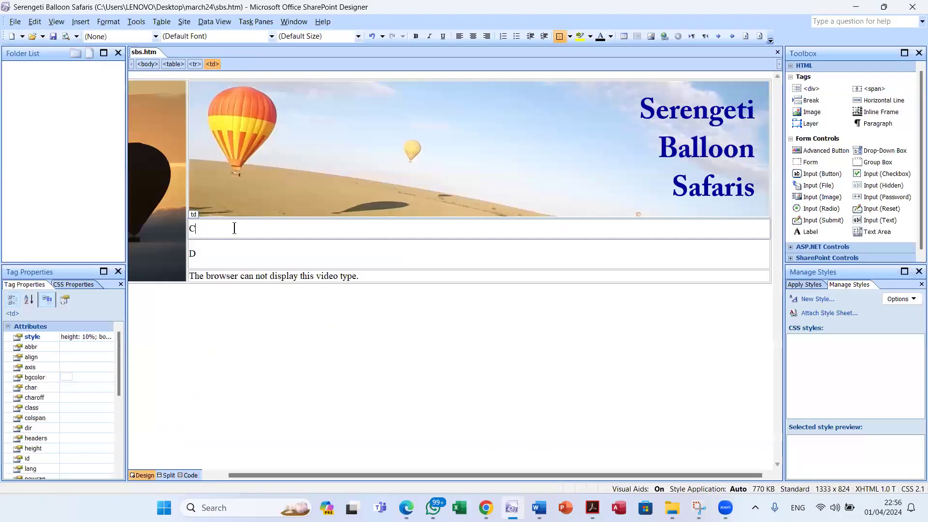
{"action": "key", "text": "alt+Tab"}
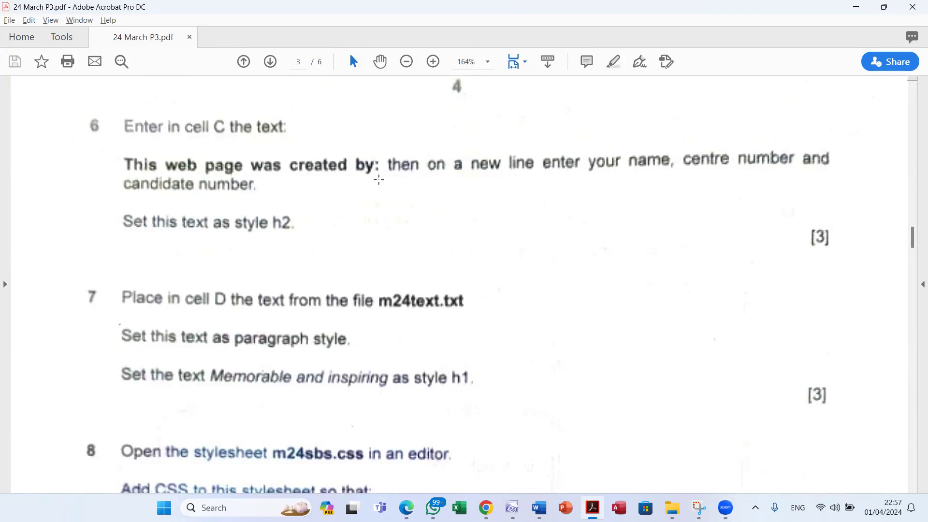
{"action": "key", "text": "alt+Tab"}
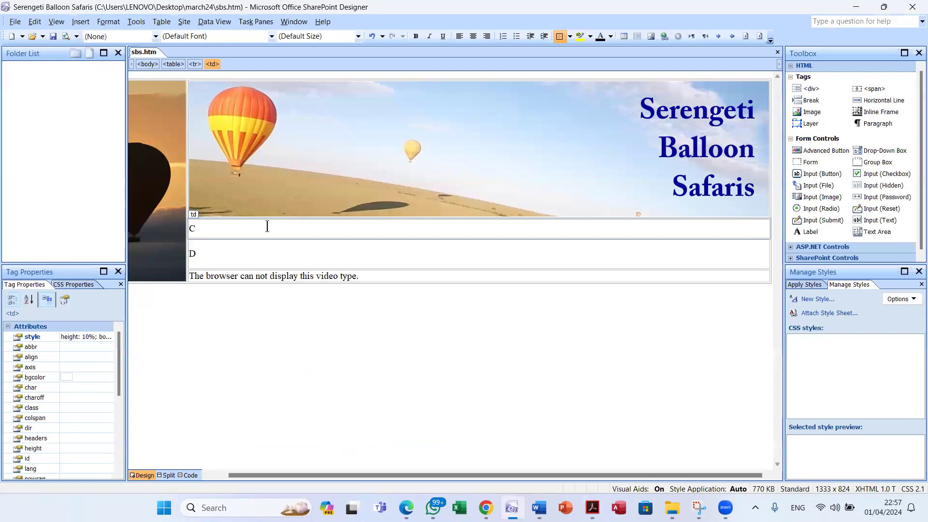
{"action": "key", "text": "BackSpace"}
{"action": "type", "text": "This page was"}
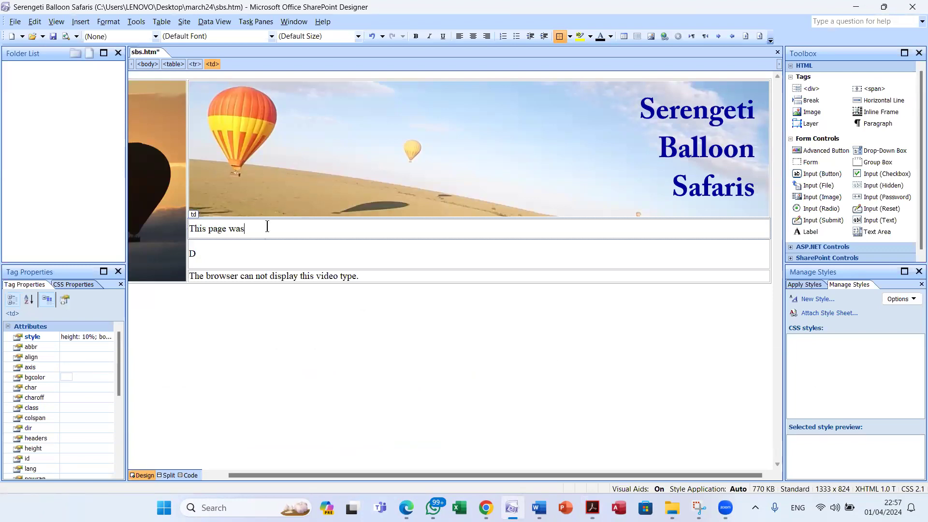
{"action": "type", "text": " created by:"}
{"action": "key", "text": "Return"}
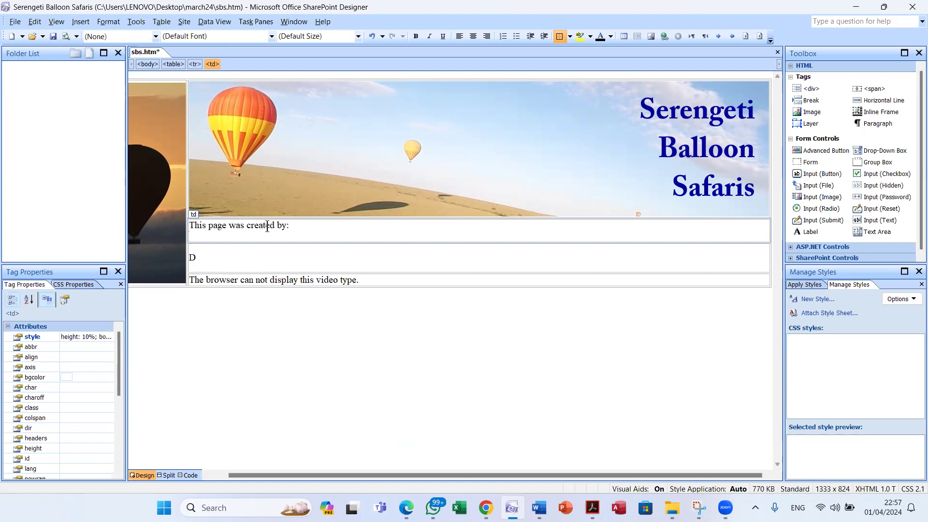
Enter the candidate's name, centre number and candidate number on the new line
{"action": "key", "text": "alt+Tab"}
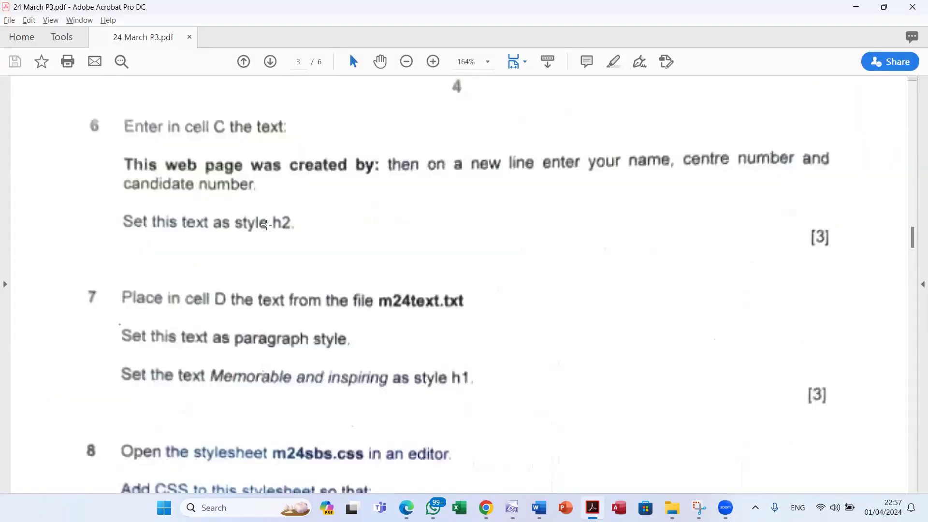
{"action": "key", "text": "alt+Tab"}
{"action": "type", "text": "Na"}
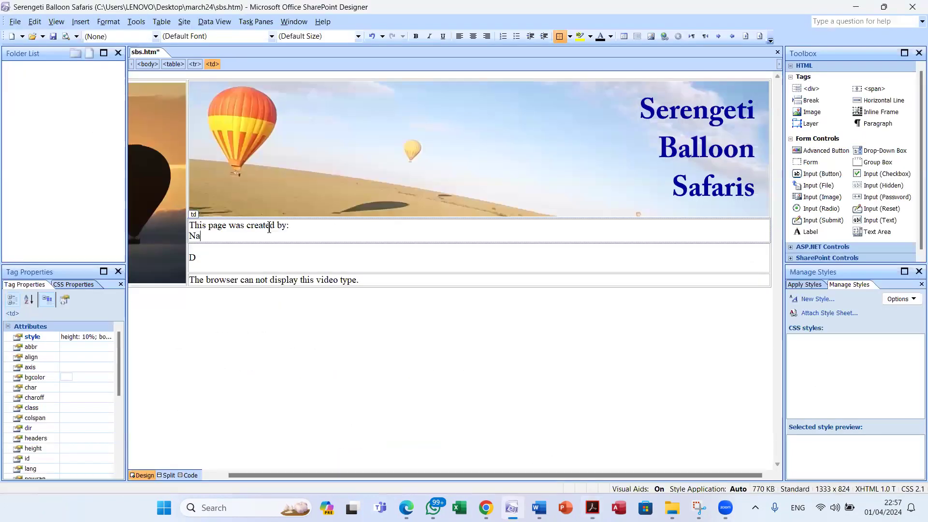
{"action": "type", "text": "me Name EG007 0001"}
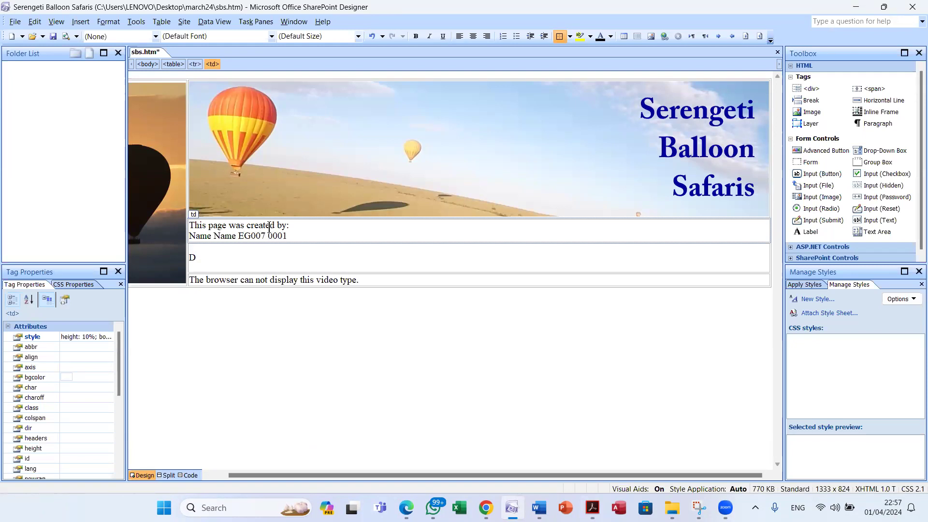
{"action": "key", "text": "alt+Tab"}
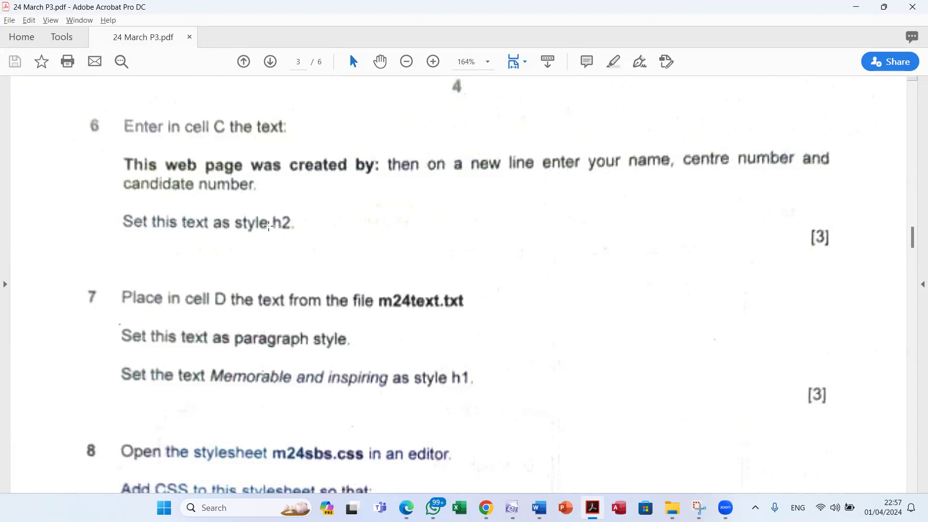
Format the cell C credit text as Heading 2, then scroll the question paper toward question 8
{"action": "key", "text": "alt+Tab"}
{"action": "left_click_drag", "start_coordinate": [290, 236], "coordinate": [211, 228]}
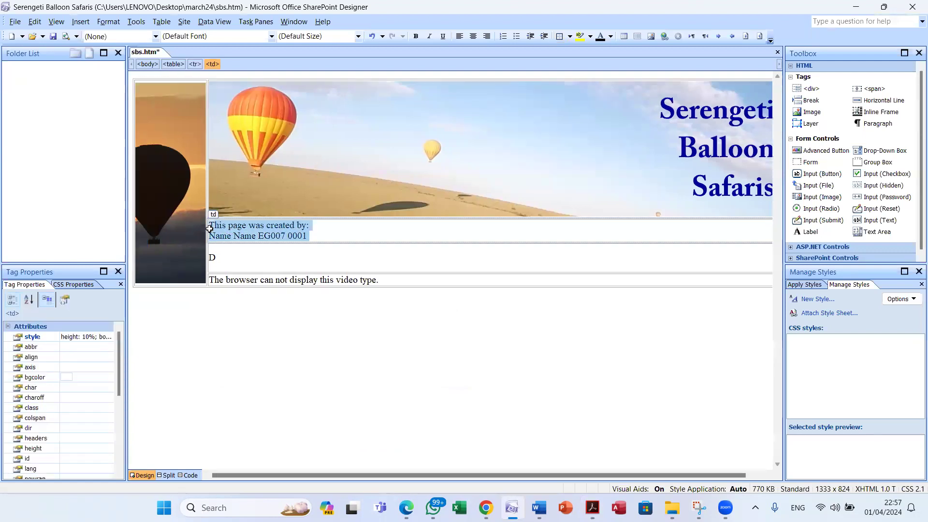
{"action": "left_click", "coordinate": [144, 37]}
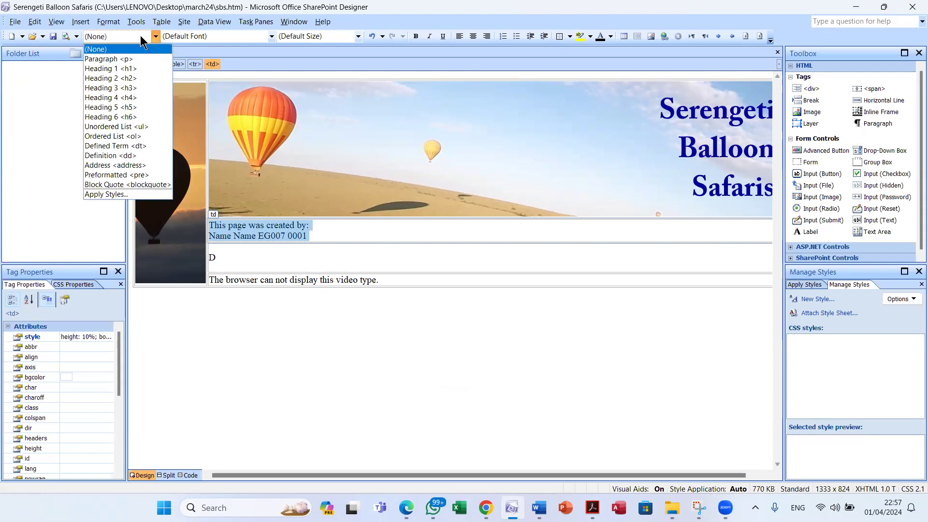
{"action": "left_click", "coordinate": [144, 79]}
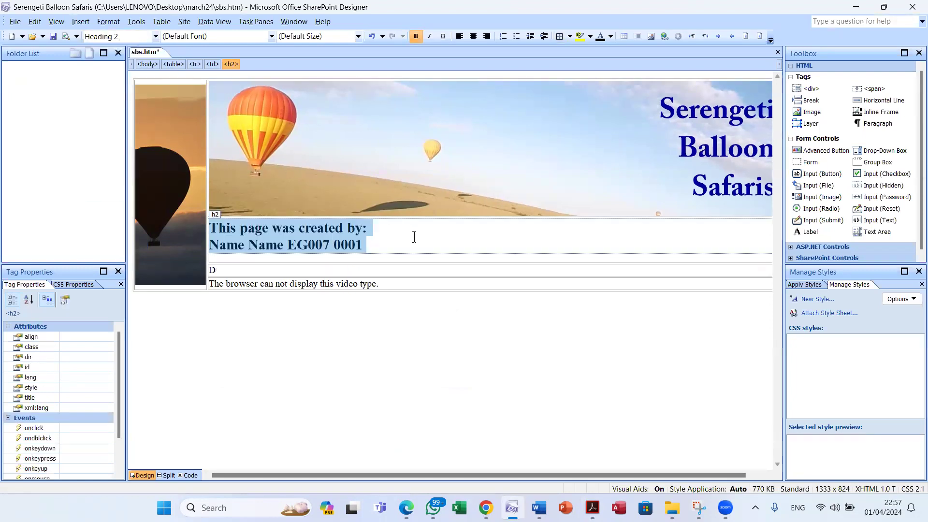
{"action": "key", "text": "alt+Tab"}
{"action": "scroll", "coordinate": [413, 235], "scroll_direction": "down", "scroll_amount": 2}
{"action": "scroll", "coordinate": [413, 235], "scroll_direction": "down", "scroll_amount": 2}
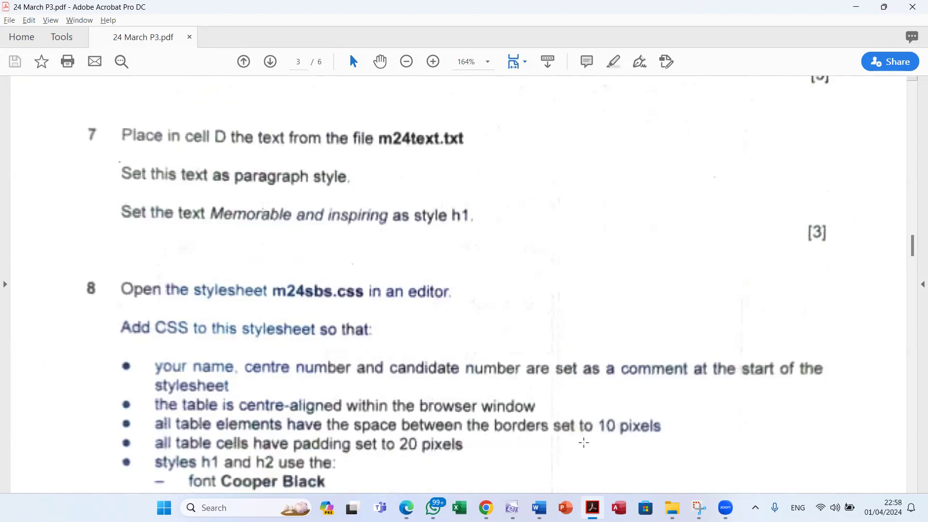
Open m24text from the march24 folder to show the 'Memorable and inspiring' safari text in Notepad
{"action": "mouse_move", "coordinate": [673, 508]}
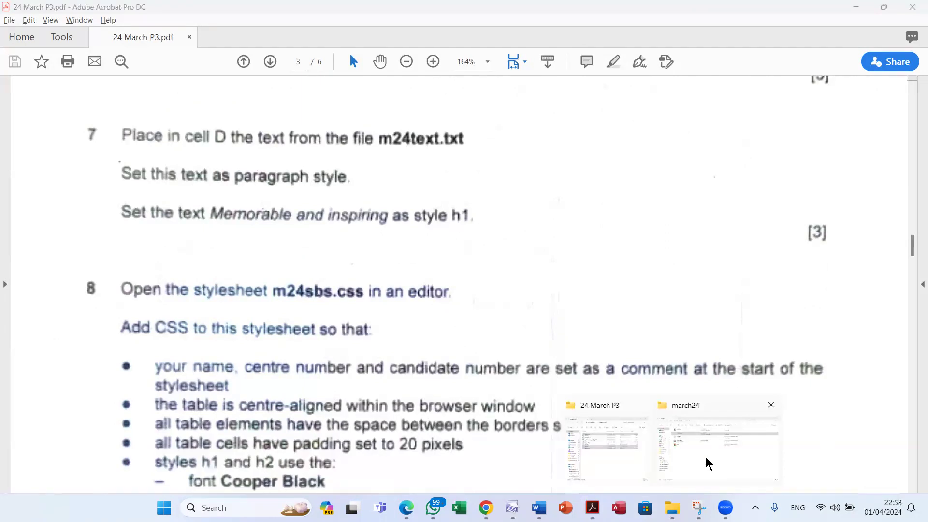
{"action": "left_click", "coordinate": [709, 464]}
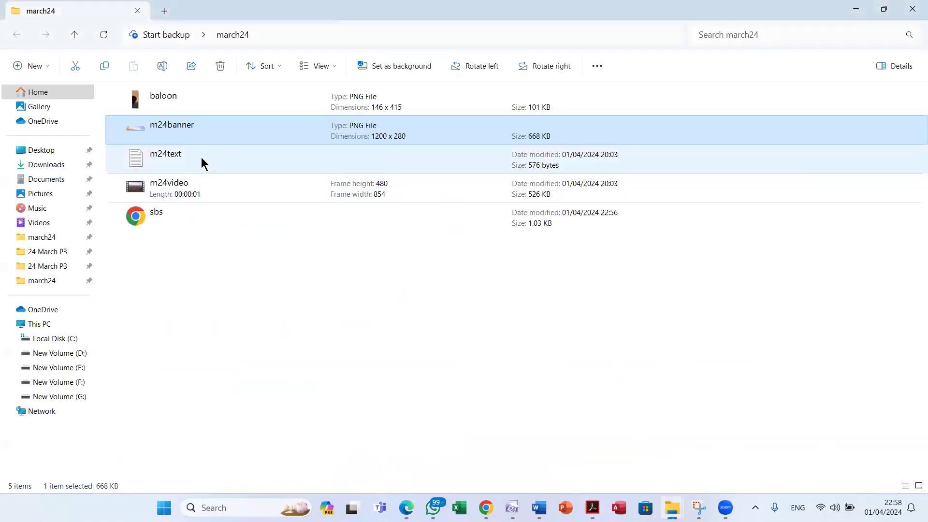
{"action": "double_click", "coordinate": [201, 157]}
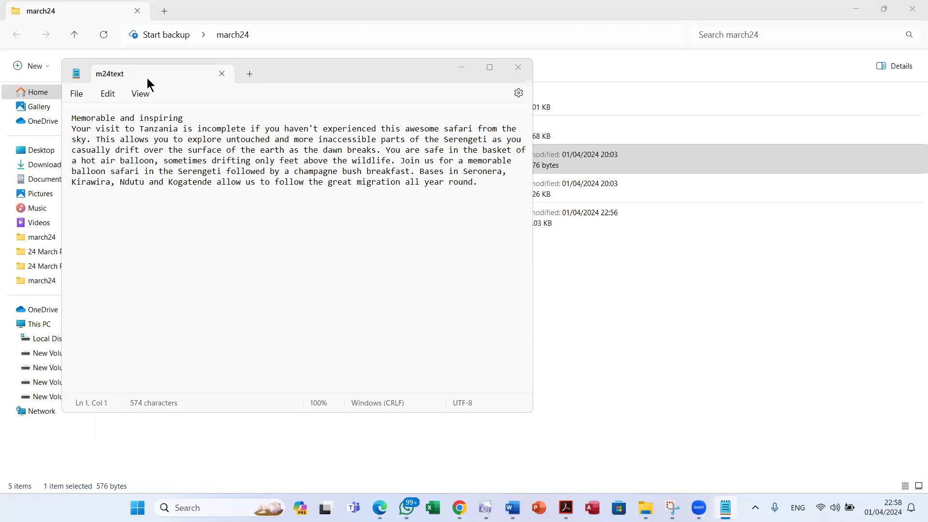
{"action": "left_click", "coordinate": [107, 93]}
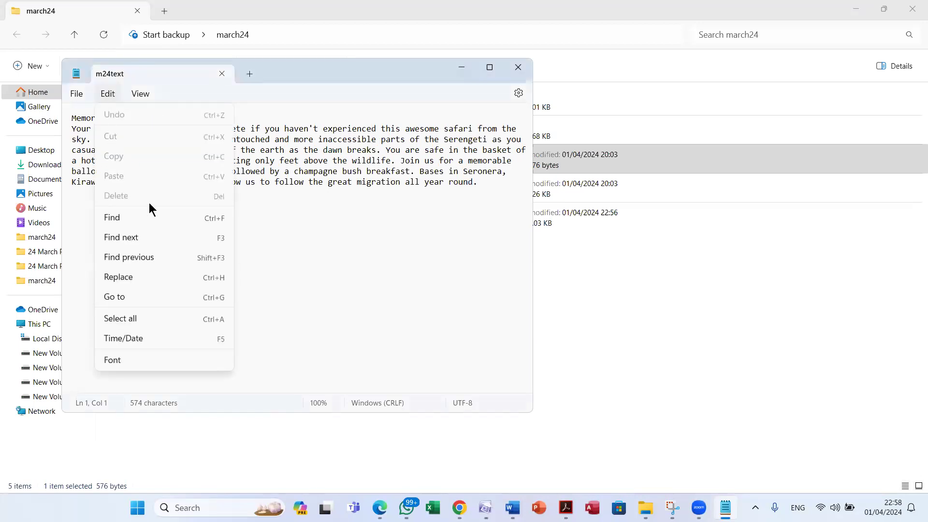
Select all of the m24text safari text in Notepad and copy it
{"action": "left_click", "coordinate": [270, 204]}
{"action": "left_click", "coordinate": [250, 182]}
{"action": "left_click", "coordinate": [107, 94]}
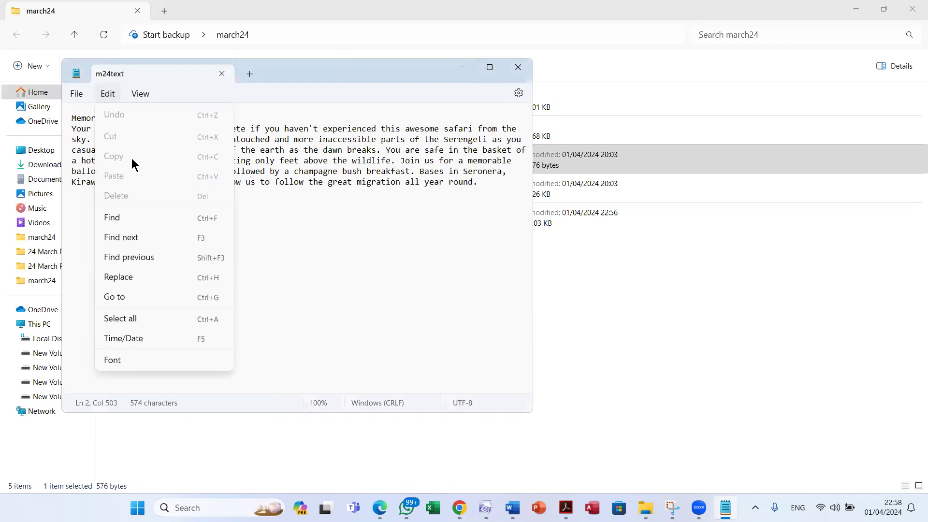
{"action": "left_click", "coordinate": [136, 319]}
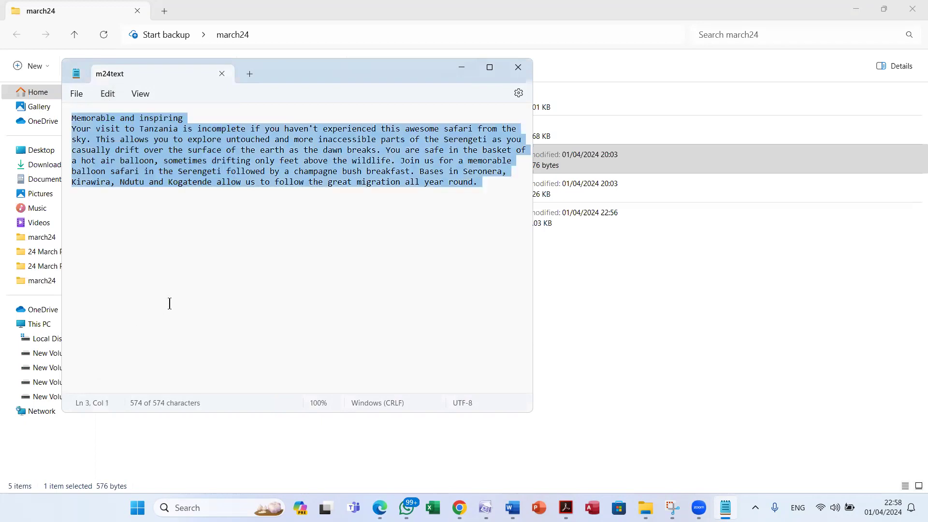
{"action": "left_click", "coordinate": [108, 93]}
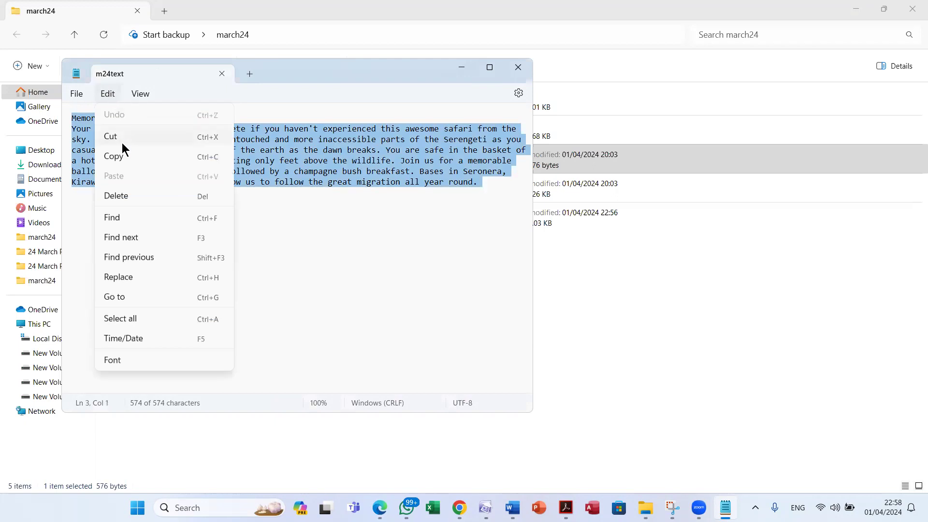
{"action": "left_click", "coordinate": [129, 157]}
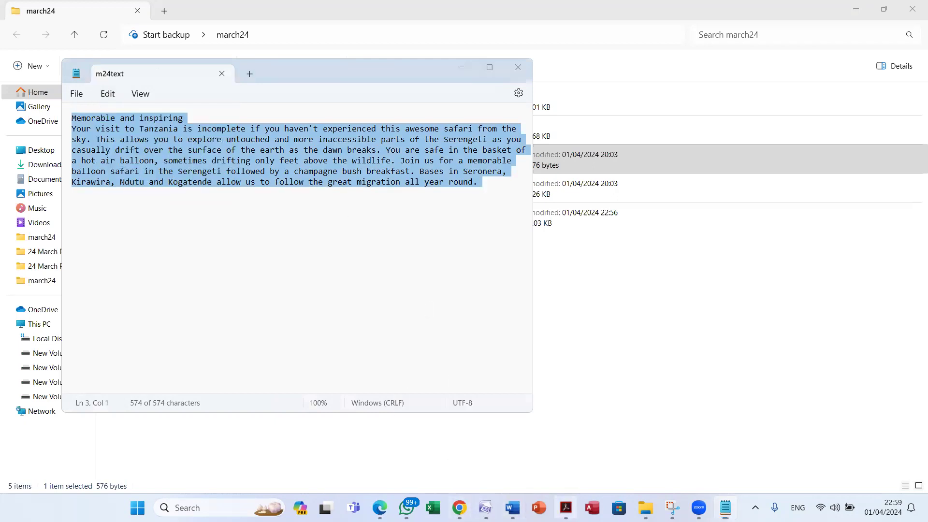
{"action": "left_click", "coordinate": [566, 507]}
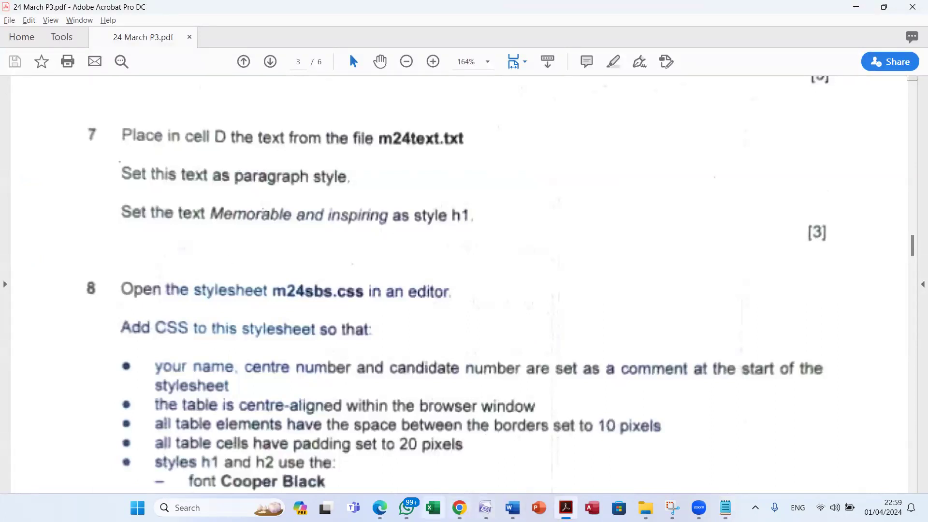
{"action": "left_click", "coordinate": [485, 508]}
Replace the placeholder D in the cell with the pasted safari text, leaving no extra blank line
{"action": "left_click", "coordinate": [231, 274]}
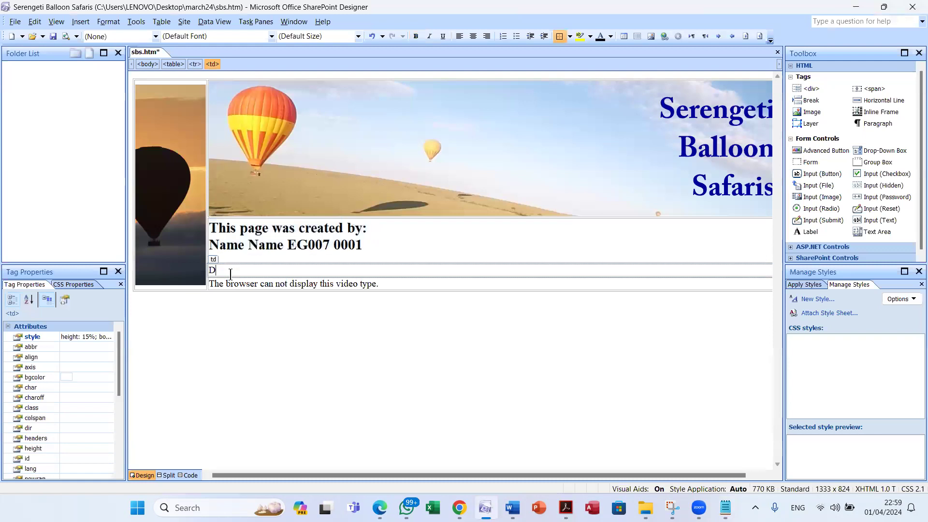
{"action": "key", "text": "BackSpace"}
{"action": "key", "text": "ctrl+v"}
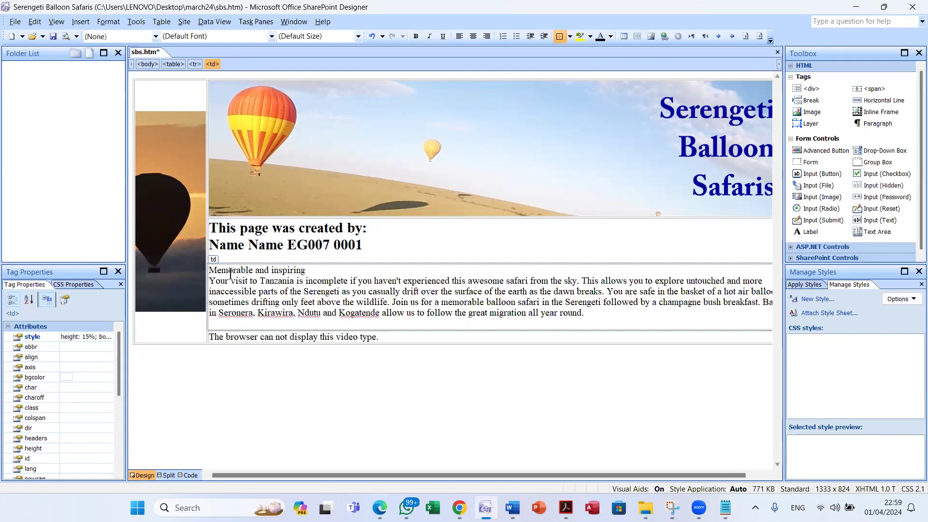
{"action": "key", "text": "BackSpace"}
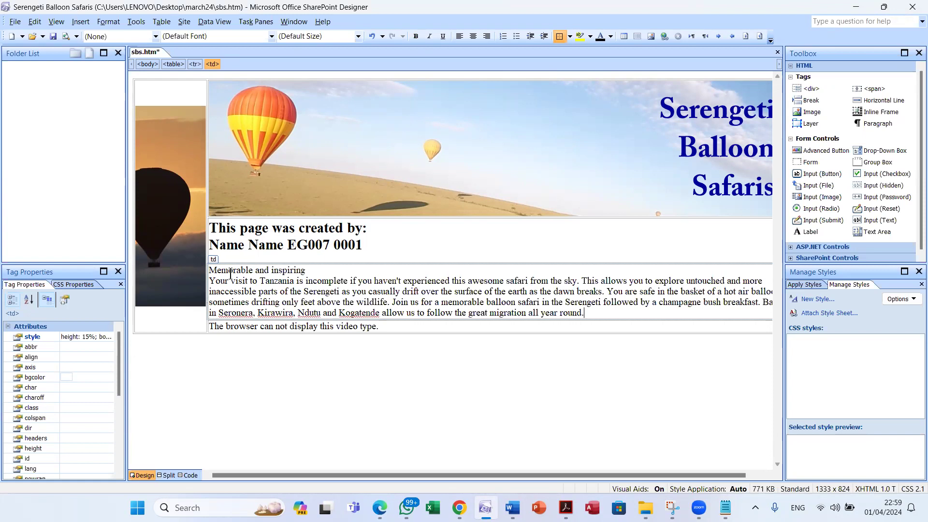
{"action": "key", "text": "alt+Tab"}
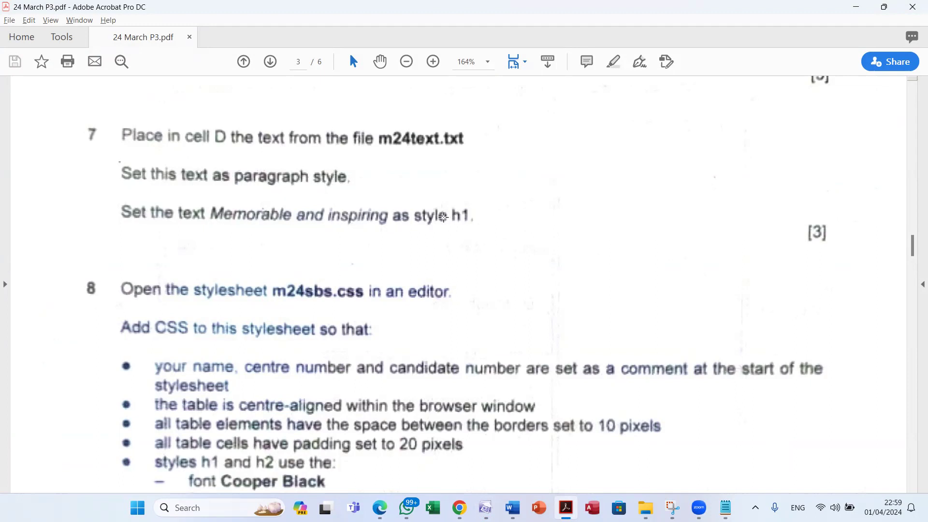
Style 'Memorable and inspiring' as Heading 1 and the safari text as Paragraph, removing the empty line
{"action": "key", "text": "alt+Tab"}
{"action": "left_click_drag", "start_coordinate": [306, 270], "coordinate": [210, 269]}
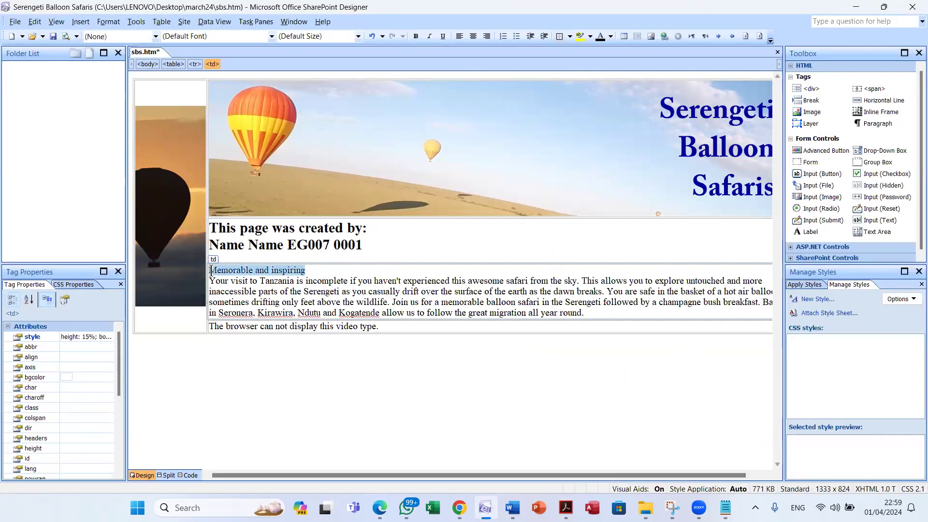
{"action": "left_click", "coordinate": [155, 37]}
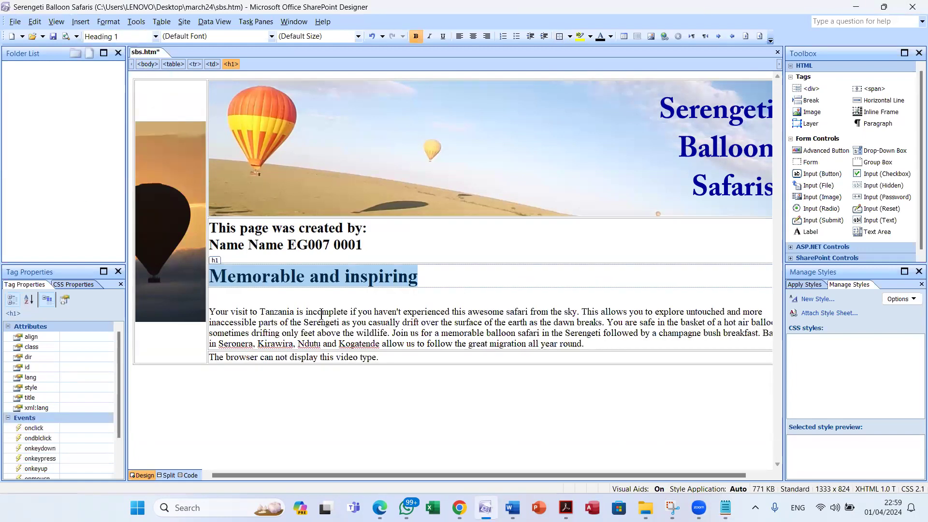
{"action": "left_click_drag", "start_coordinate": [586, 346], "coordinate": [202, 288]}
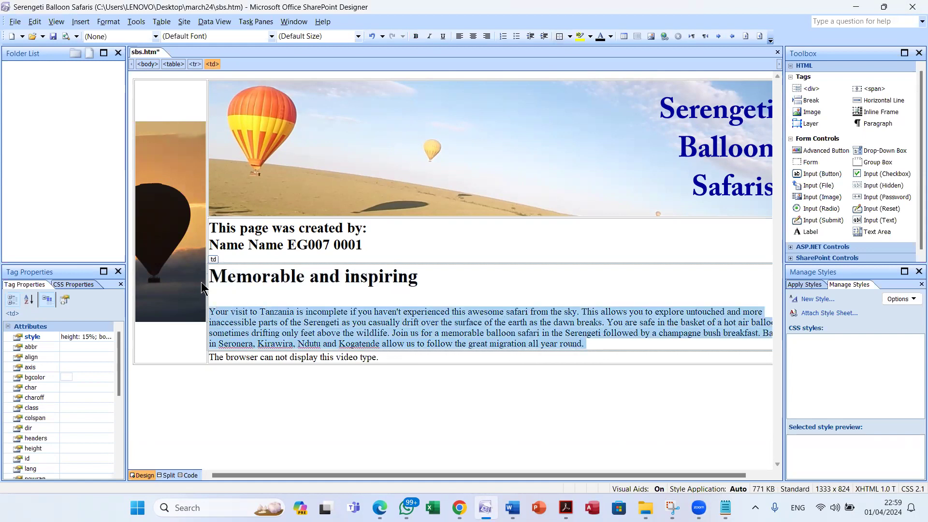
{"action": "left_click", "coordinate": [156, 36]}
{"action": "left_click", "coordinate": [147, 59]}
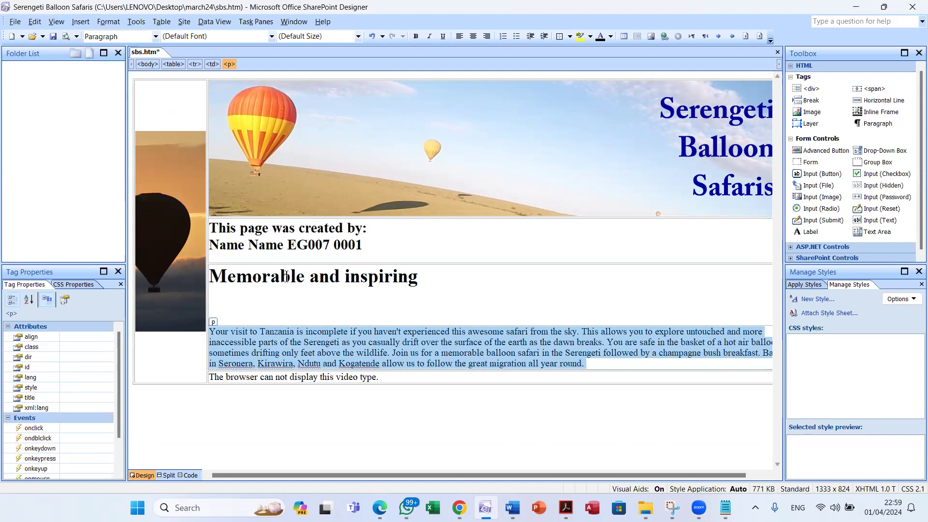
{"action": "left_click", "coordinate": [285, 301]}
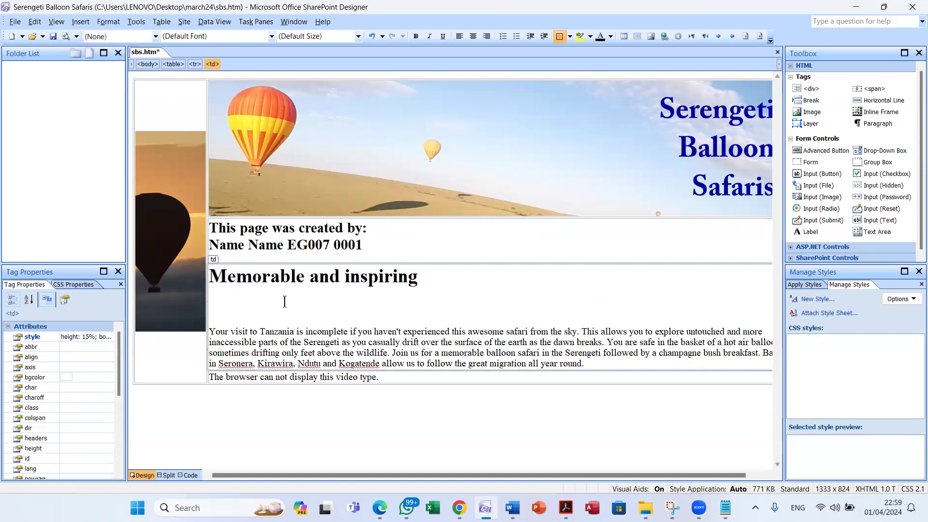
{"action": "key", "text": "Delete"}
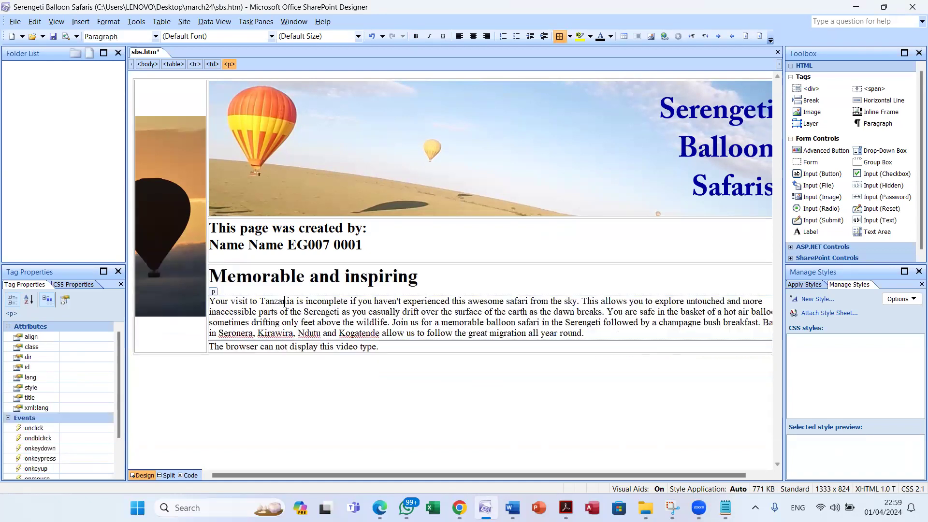
Verify the Heading 1 and Paragraph styles and save sbs.htm
{"action": "left_click", "coordinate": [307, 277]}
{"action": "left_click_drag", "start_coordinate": [417, 280], "coordinate": [188, 199]}
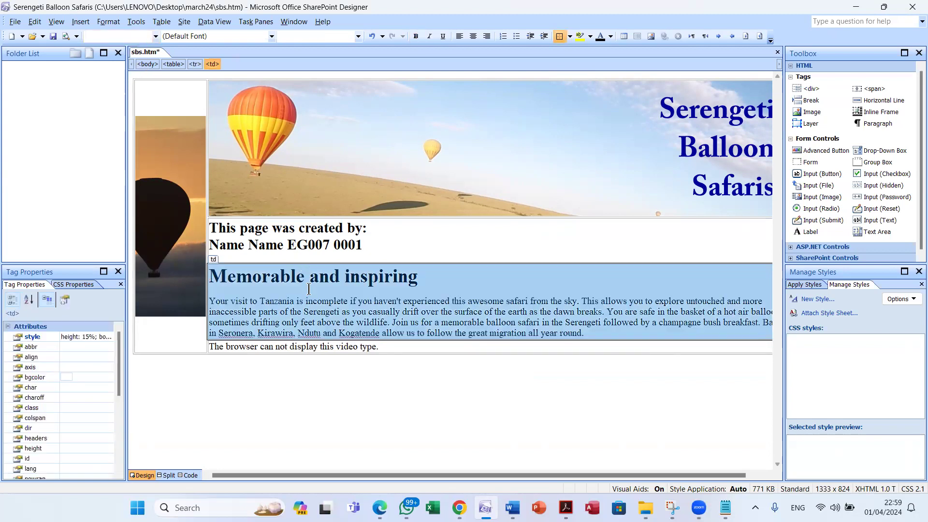
{"action": "left_click", "coordinate": [310, 278]}
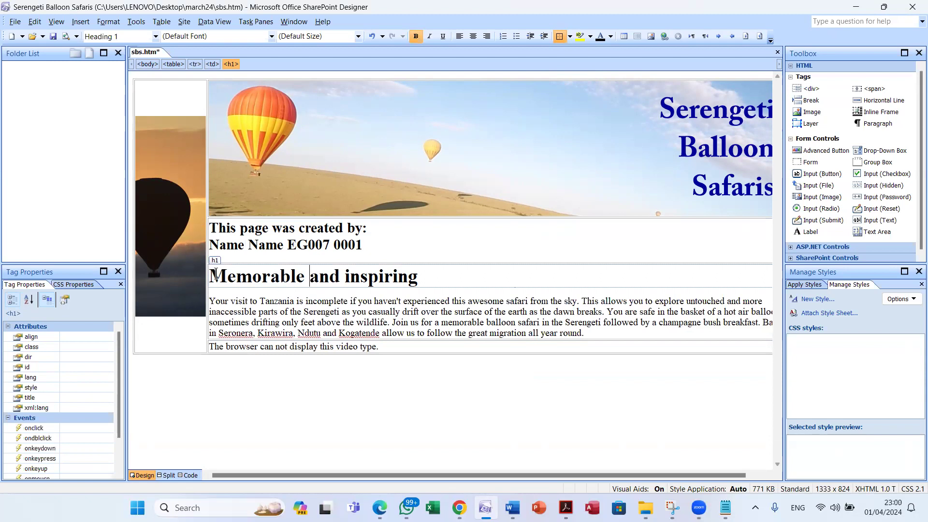
{"action": "left_click", "coordinate": [221, 291]}
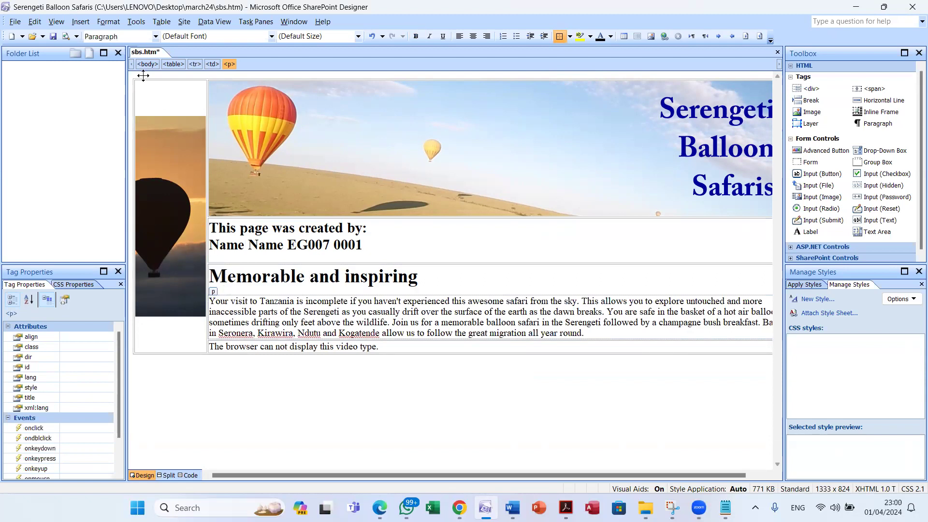
{"action": "left_click", "coordinate": [54, 36]}
{"action": "left_click", "coordinate": [293, 277]}
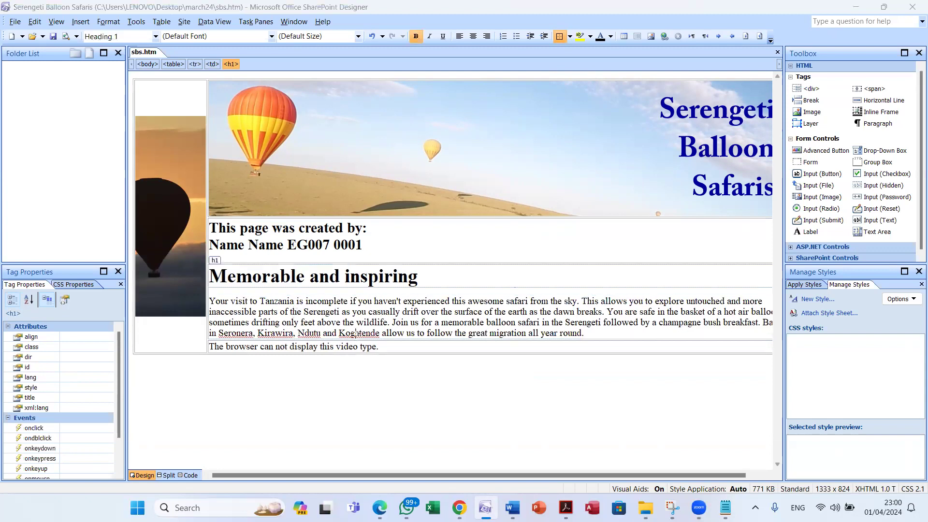
{"action": "key", "text": "alt+Tab"}
{"action": "scroll", "coordinate": [346, 327], "scroll_direction": "down", "scroll_amount": 3}
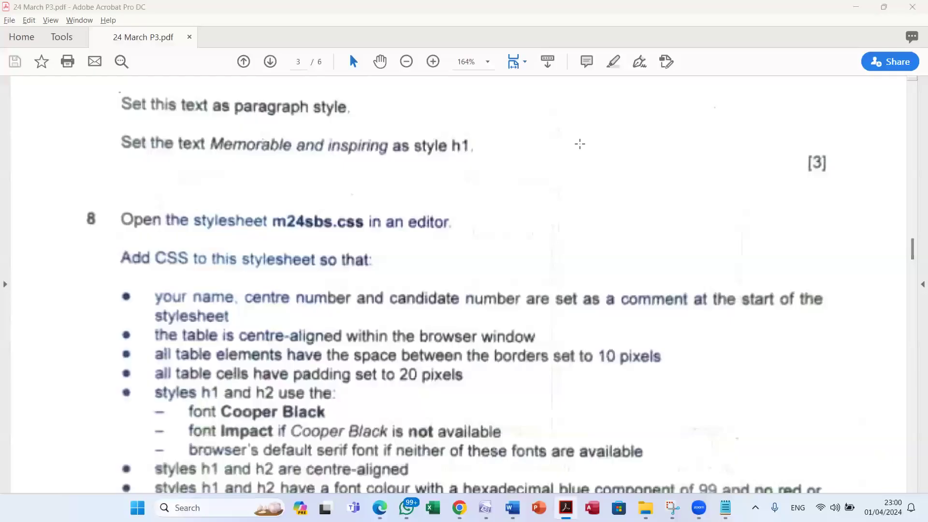
Scroll the question paper to read all of question 8's stylesheet requirements
{"action": "scroll", "coordinate": [552, 170], "scroll_direction": "down", "scroll_amount": 4}
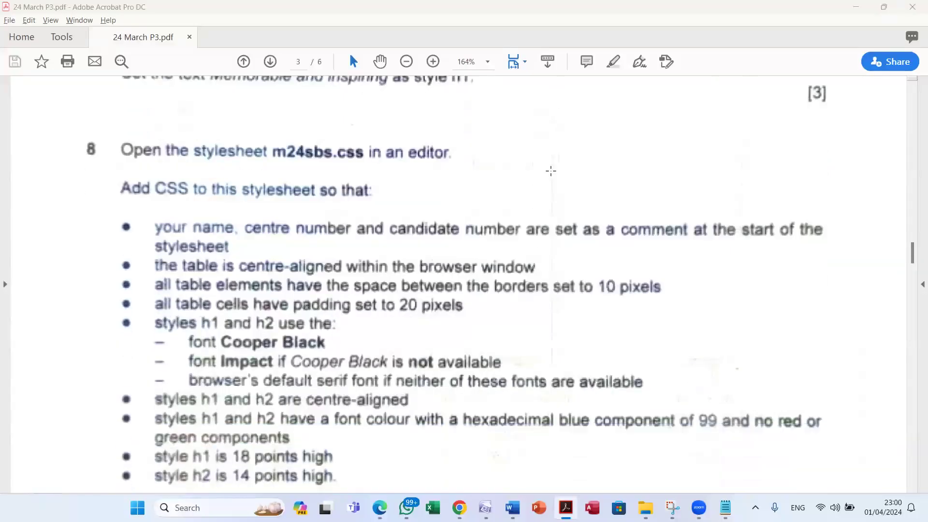
{"action": "scroll", "coordinate": [552, 172], "scroll_direction": "down", "scroll_amount": 10}
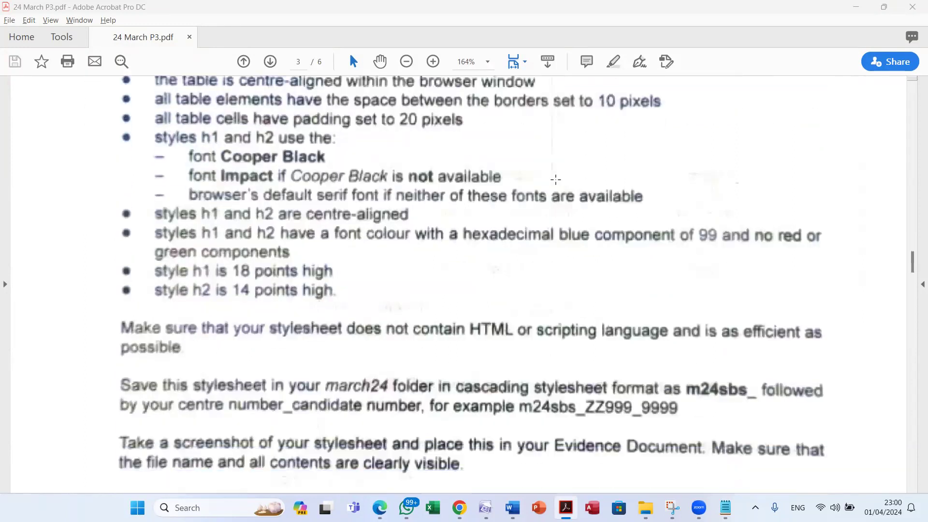
{"action": "scroll", "coordinate": [556, 178], "scroll_direction": "up", "scroll_amount": 8}
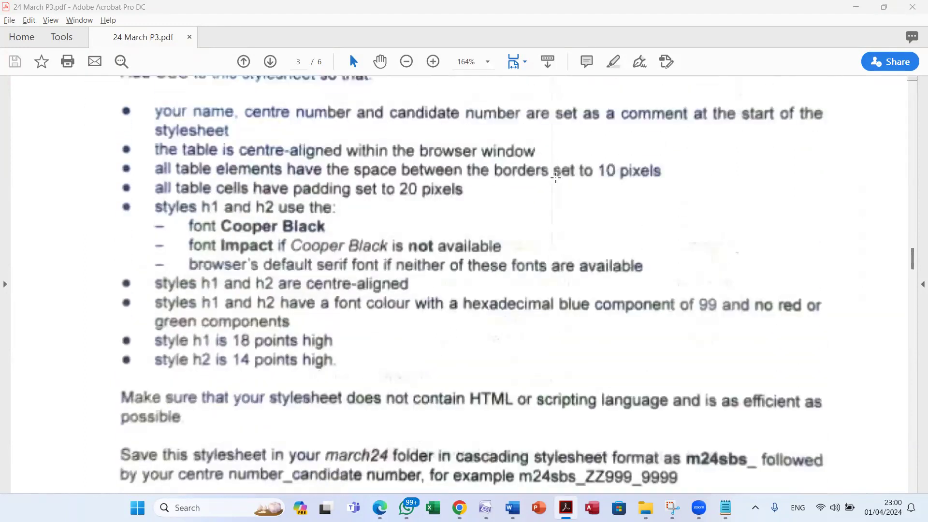
{"action": "scroll", "coordinate": [556, 178], "scroll_direction": "up", "scroll_amount": 1}
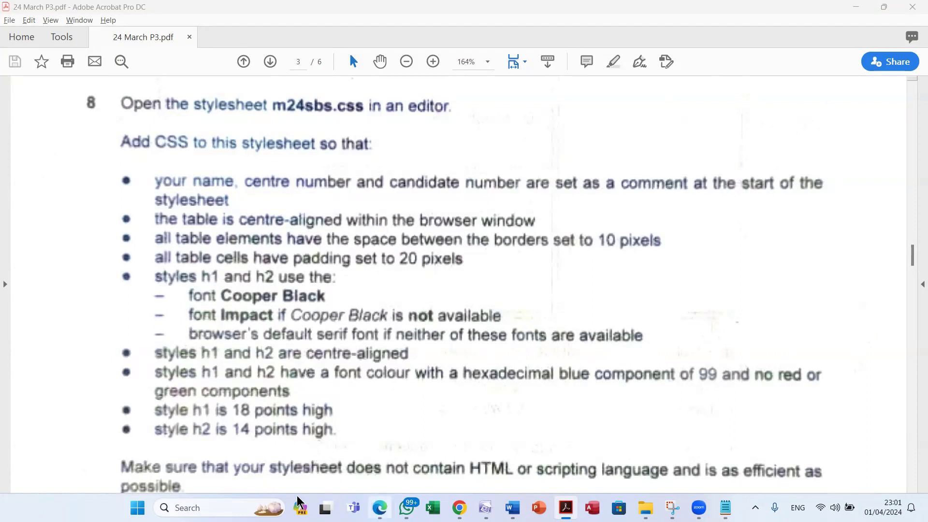
Locate the m24sbs stylesheet in the 24 March P3 folder window
{"action": "mouse_move", "coordinate": [646, 508]}
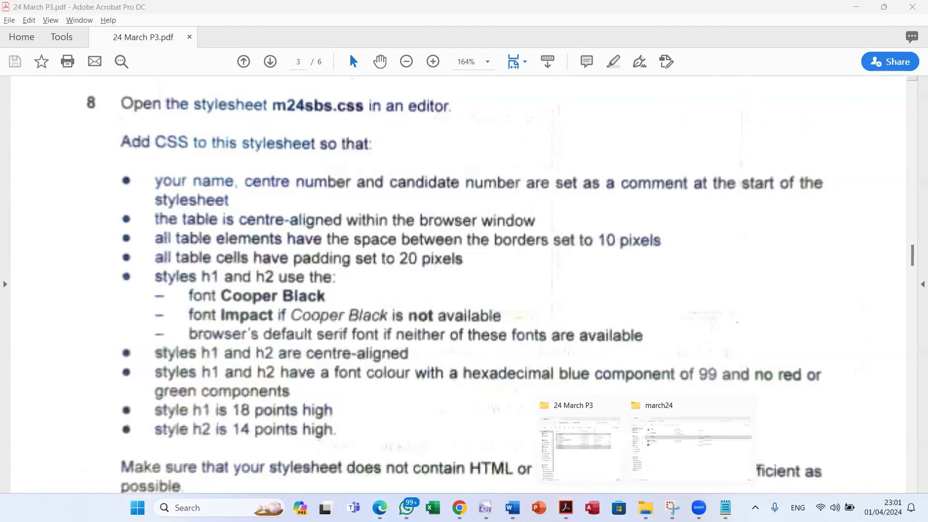
{"action": "left_click", "coordinate": [598, 455]}
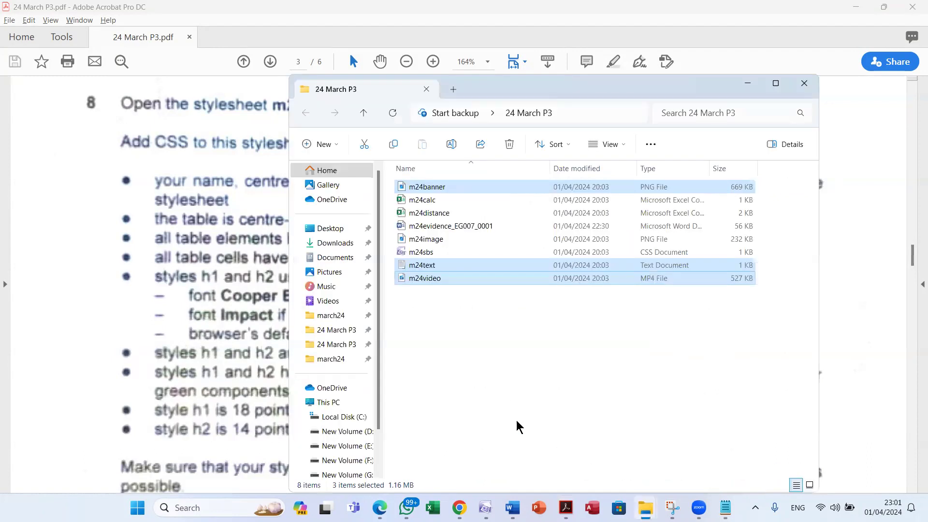
{"action": "left_click", "coordinate": [482, 379]}
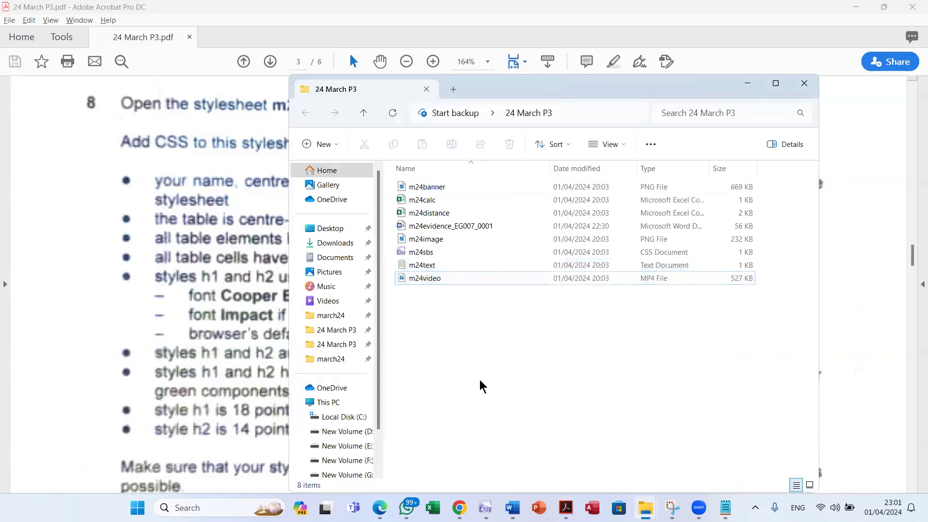
{"action": "left_click", "coordinate": [428, 252]}
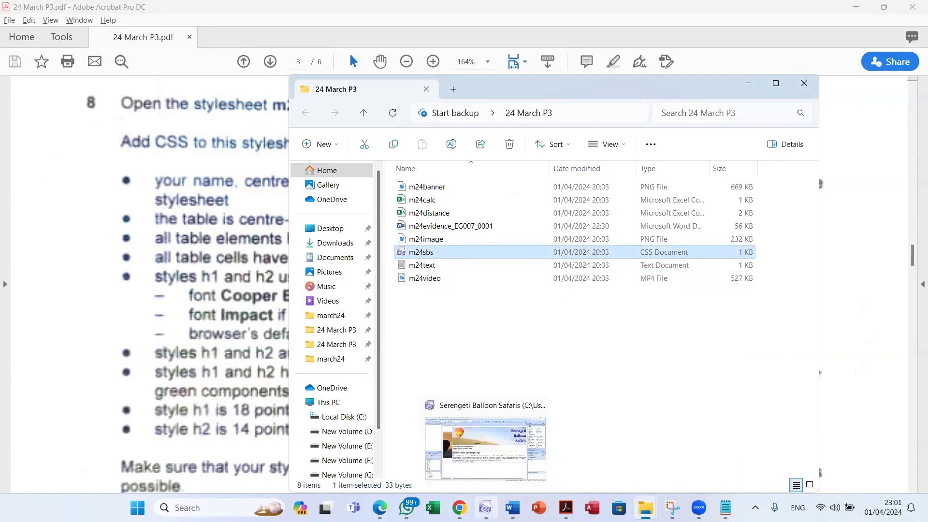
{"action": "left_click", "coordinate": [478, 445]}
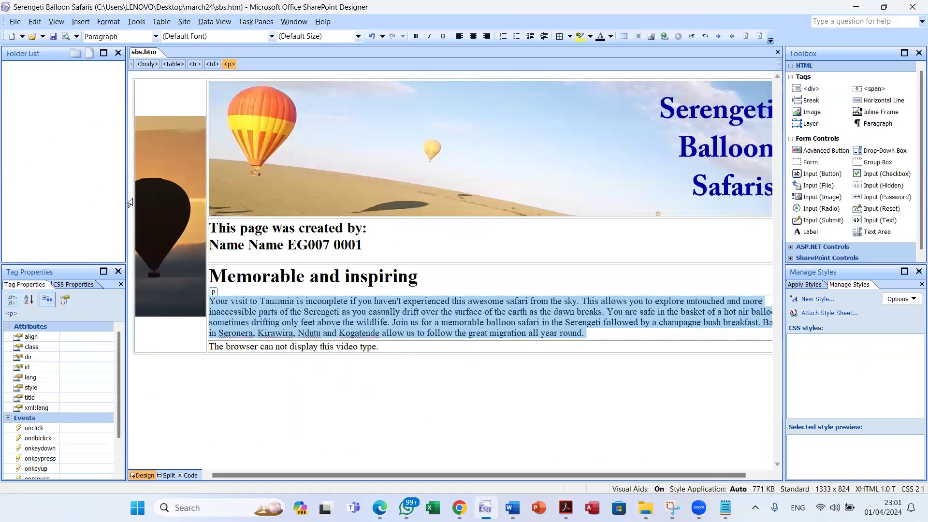
Open m24sbs.css from Desktop > 24 March P3 in SharePoint Designer
{"action": "left_click", "coordinate": [33, 38]}
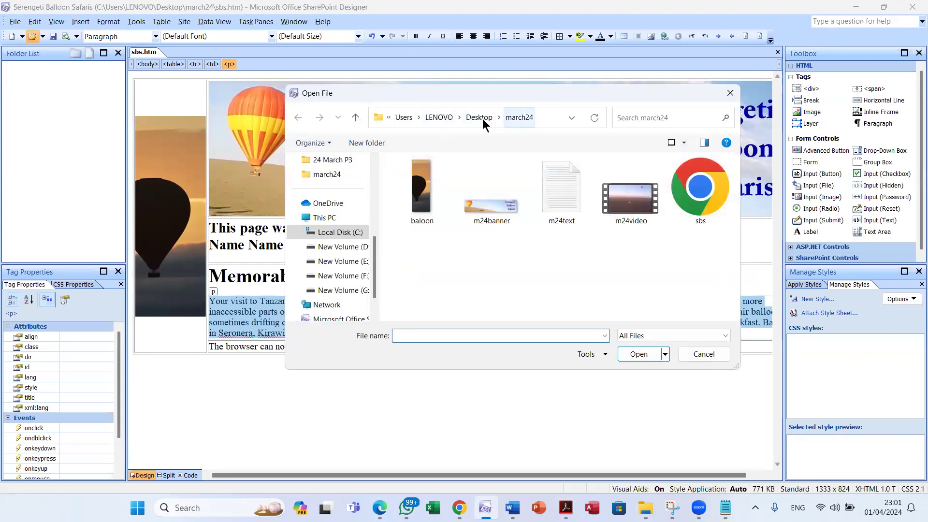
{"action": "left_click", "coordinate": [482, 118]}
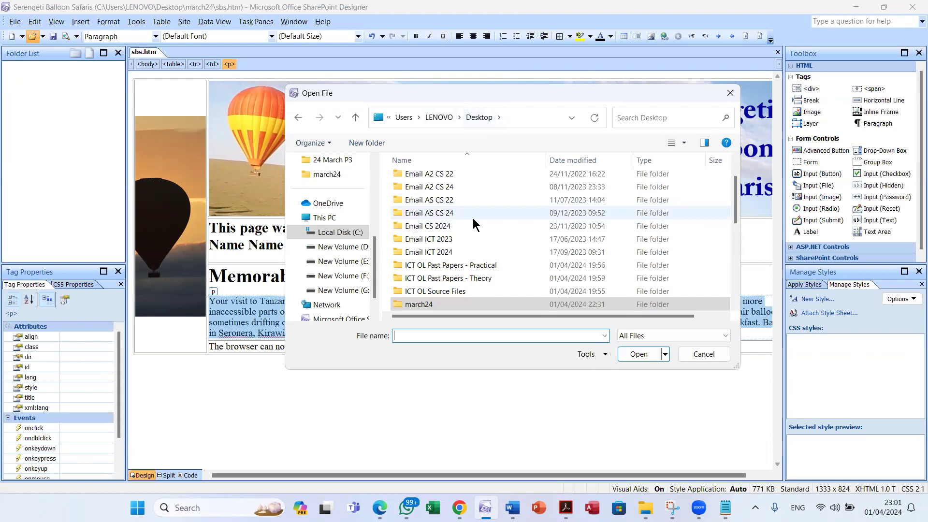
{"action": "scroll", "coordinate": [492, 242], "scroll_direction": "up", "scroll_amount": 1}
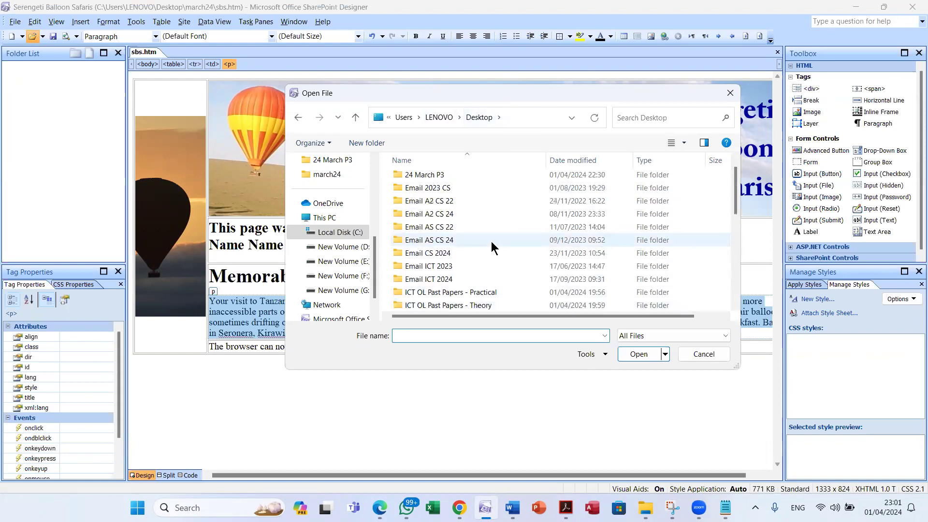
{"action": "double_click", "coordinate": [445, 174]}
{"action": "left_click", "coordinate": [437, 290]}
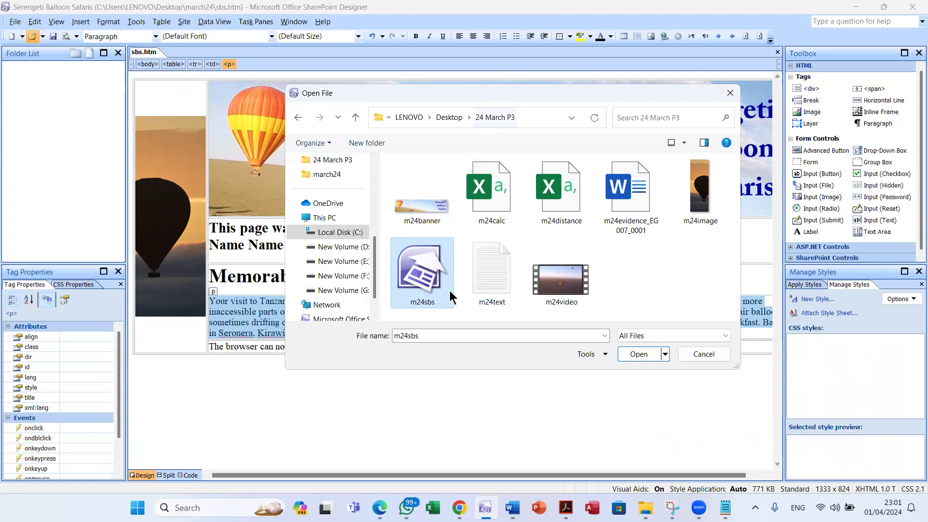
{"action": "left_click", "coordinate": [638, 354]}
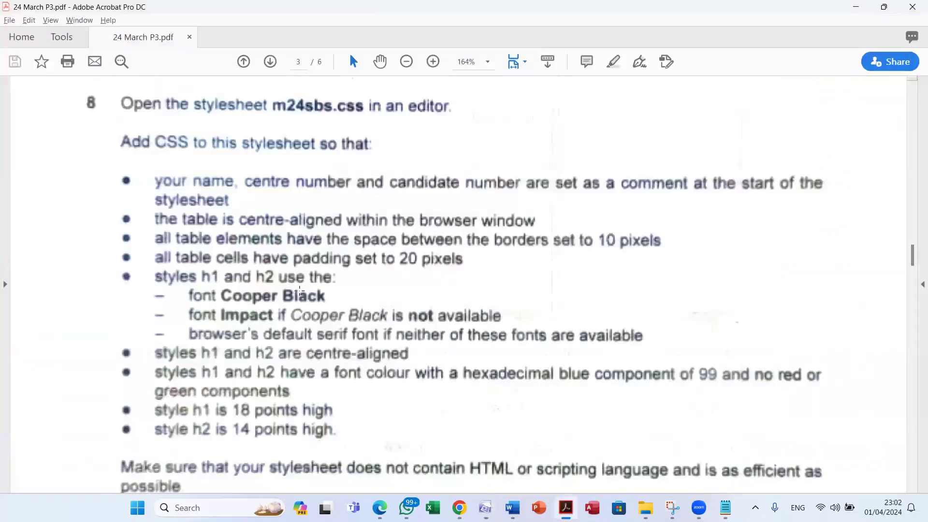
{"action": "left_click", "coordinate": [566, 508]}
{"action": "left_click_drag", "start_coordinate": [98, 172], "coordinate": [492, 438]}
{"action": "scroll", "coordinate": [472, 357], "scroll_direction": "down", "scroll_amount": 5}
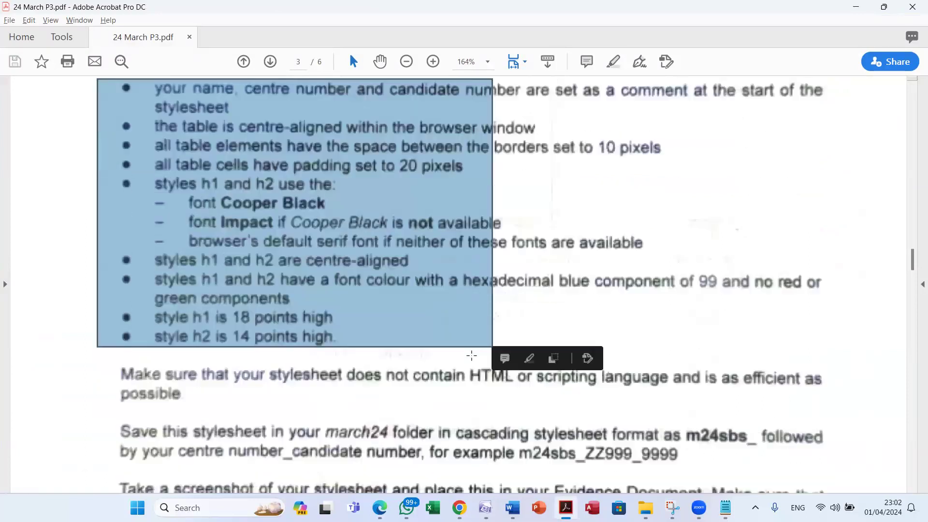
{"action": "left_click", "coordinate": [176, 311]}
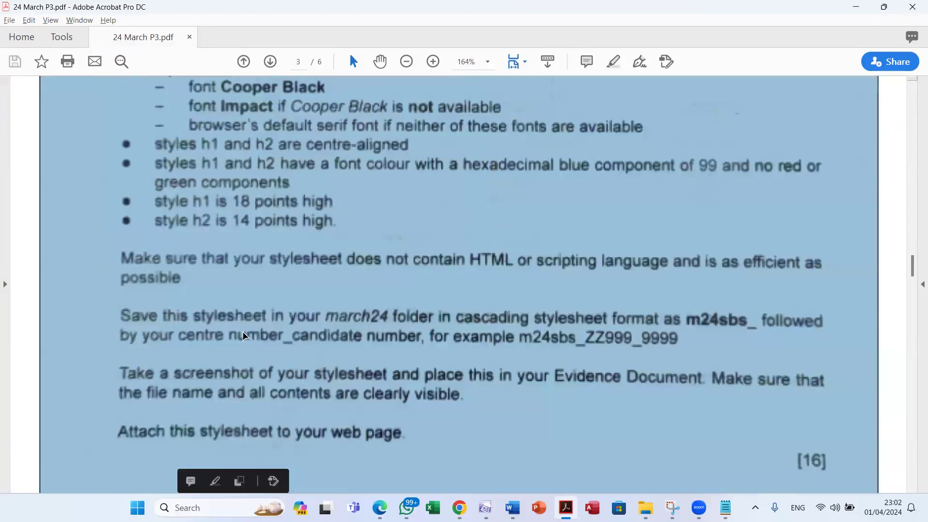
{"action": "left_click", "coordinate": [271, 334]}
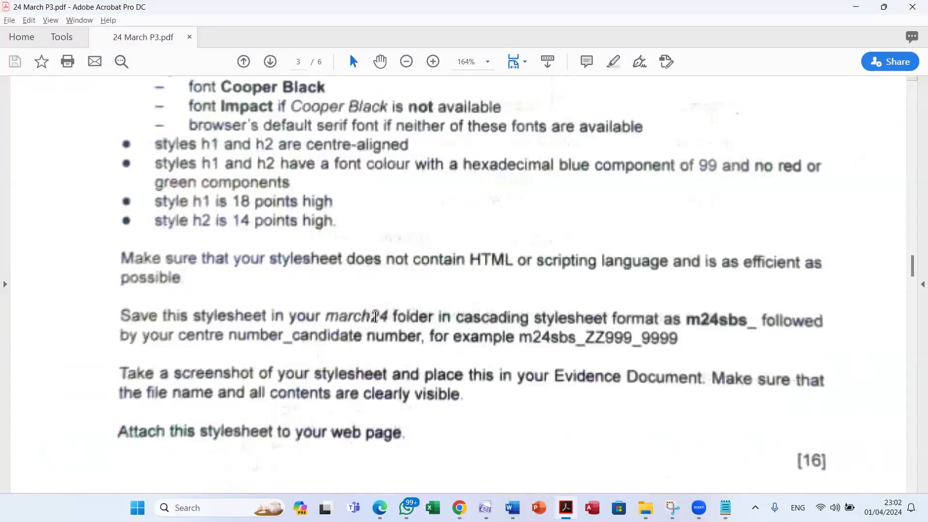
{"action": "key", "text": "alt+Tab"}
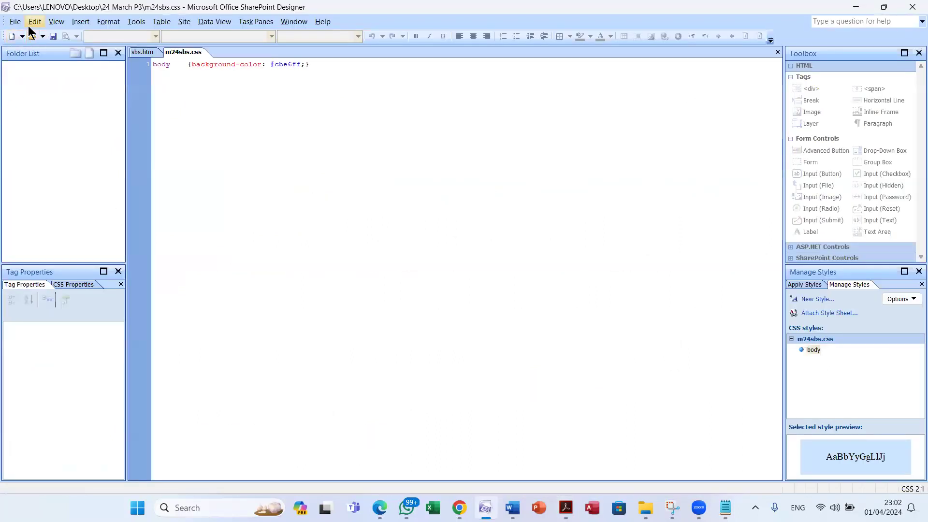
{"action": "left_click", "coordinate": [12, 24]}
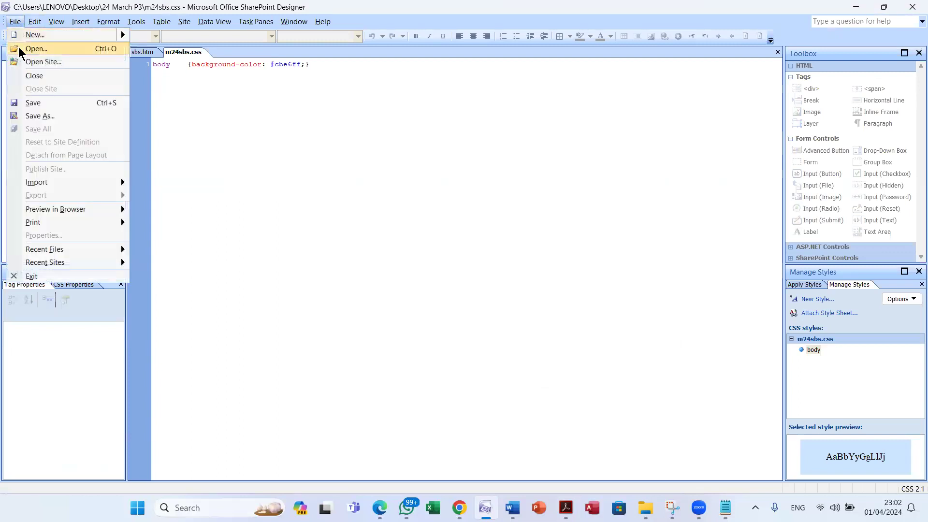
Save the stylesheet in the Desktop's march24 folder as m24sbs_EG007_0001.css
{"action": "left_click", "coordinate": [53, 116]}
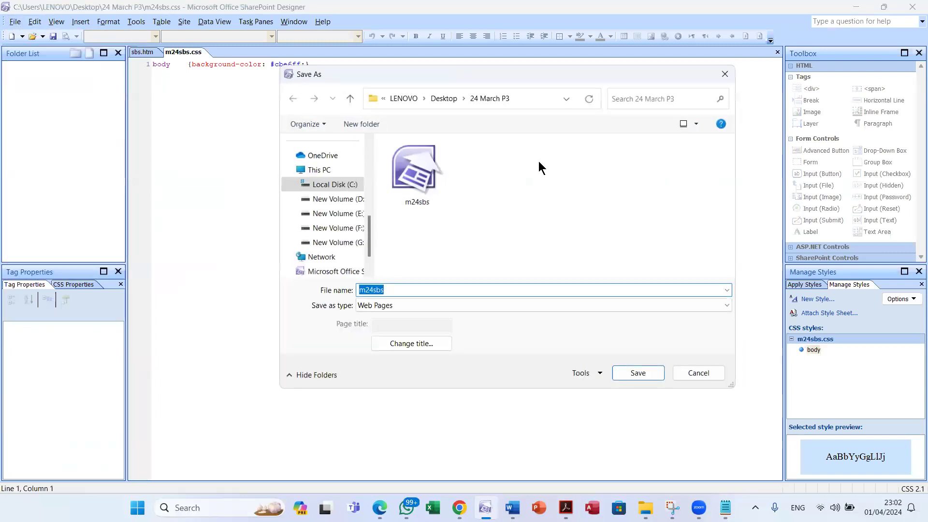
{"action": "left_click", "coordinate": [444, 98]}
{"action": "scroll", "coordinate": [498, 213], "scroll_direction": "down", "scroll_amount": 3}
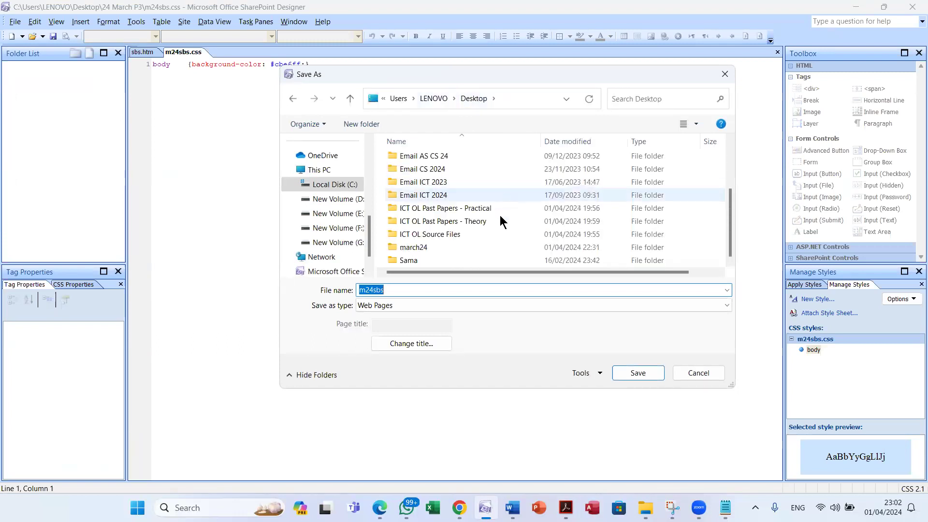
{"action": "double_click", "coordinate": [457, 246]}
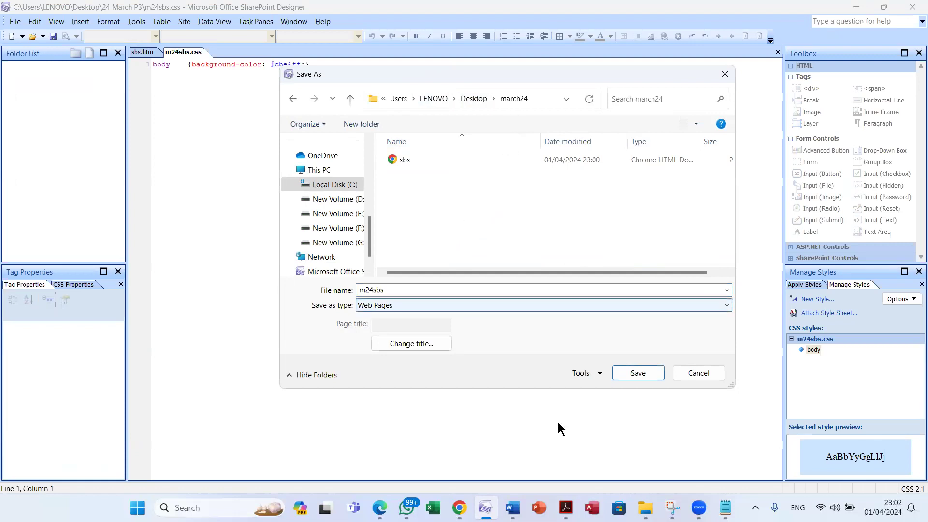
{"action": "left_click", "coordinate": [566, 508]}
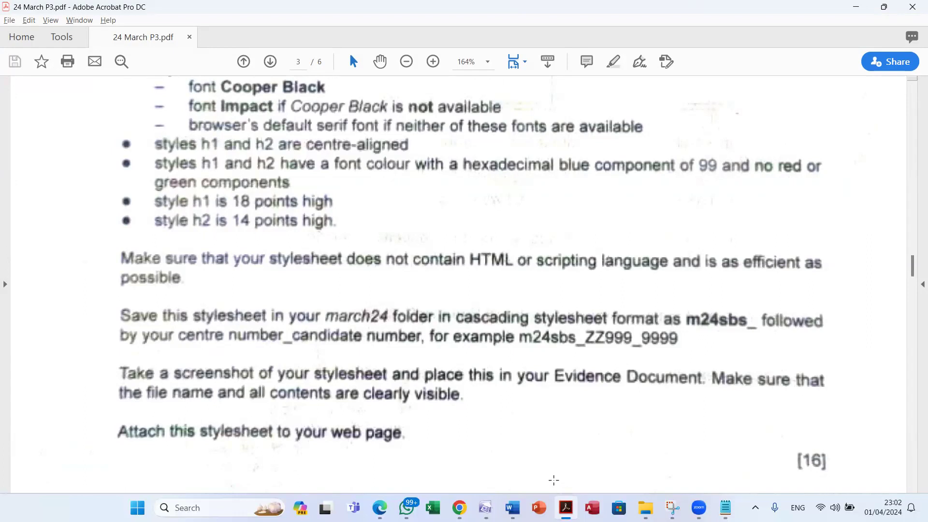
{"action": "key", "text": "alt+Tab"}
{"action": "left_click", "coordinate": [386, 294]}
{"action": "type", "text": "_"}
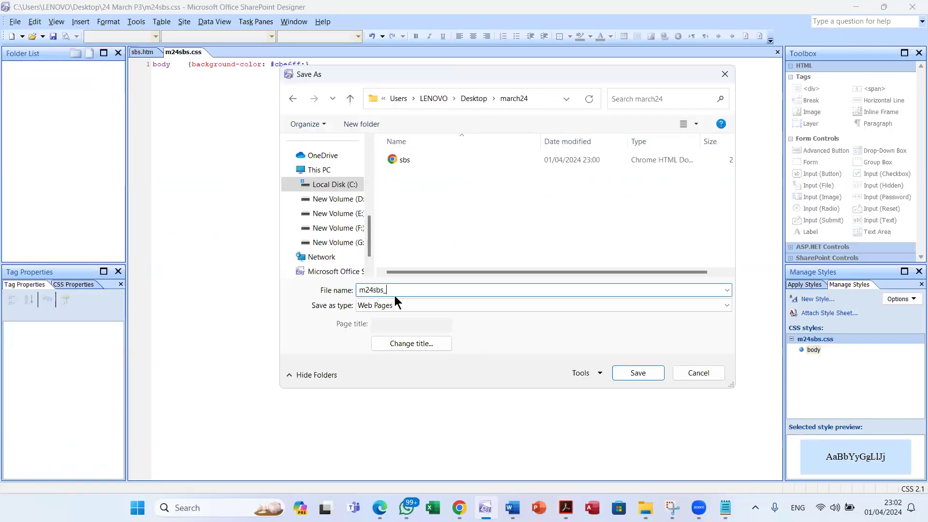
{"action": "type", "text": "EG007_0001"}
{"action": "left_click", "coordinate": [638, 373]}
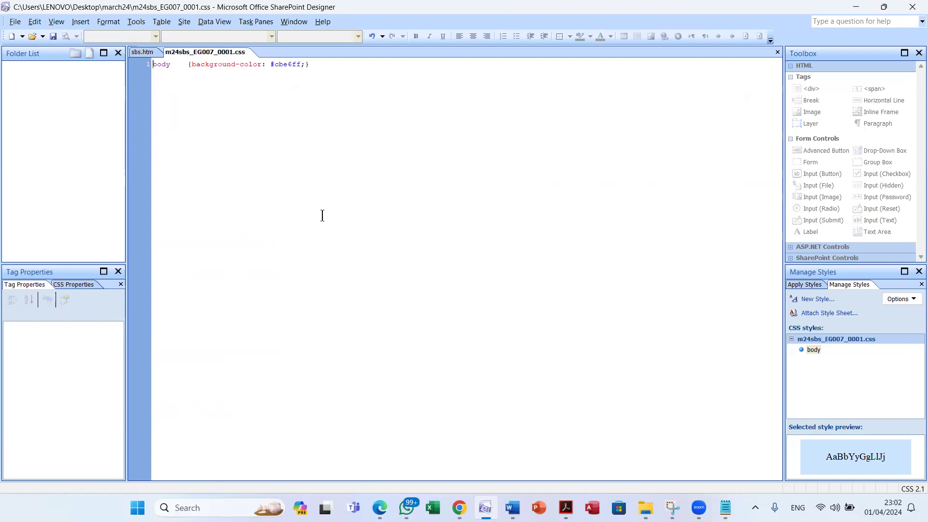
{"action": "key", "text": "alt+Tab"}
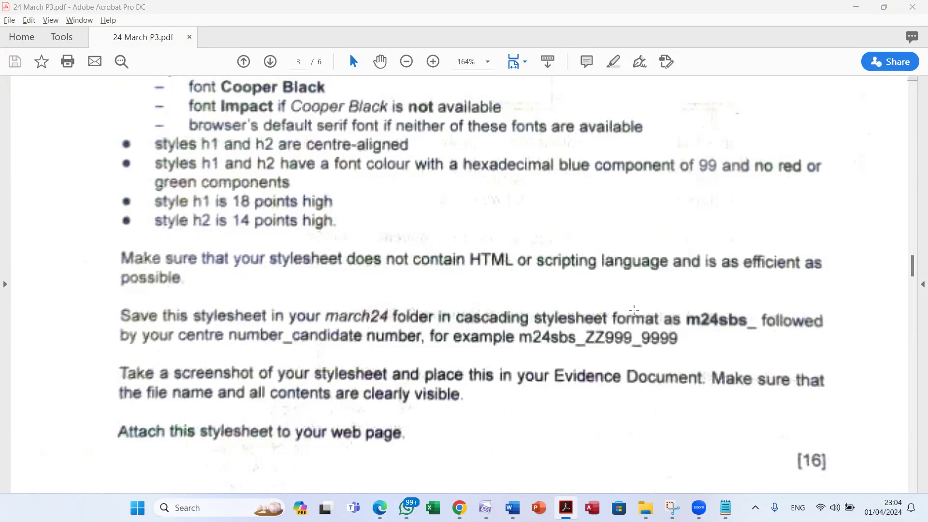
{"action": "scroll", "coordinate": [548, 341], "scroll_direction": "up", "scroll_amount": 5}
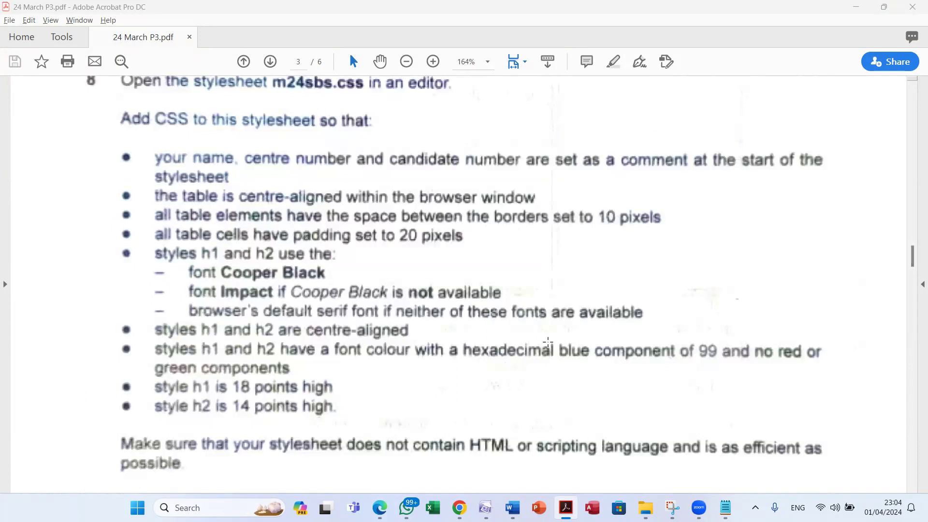
{"action": "scroll", "coordinate": [558, 341], "scroll_direction": "down", "scroll_amount": 7}
{"action": "scroll", "coordinate": [559, 341], "scroll_direction": "up", "scroll_amount": 6}
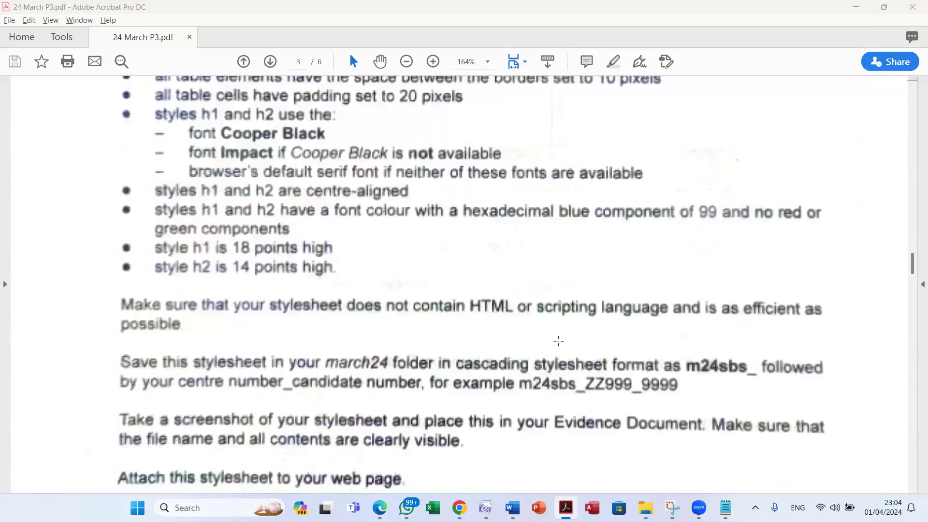
{"action": "scroll", "coordinate": [558, 341], "scroll_direction": "up", "scroll_amount": 1}
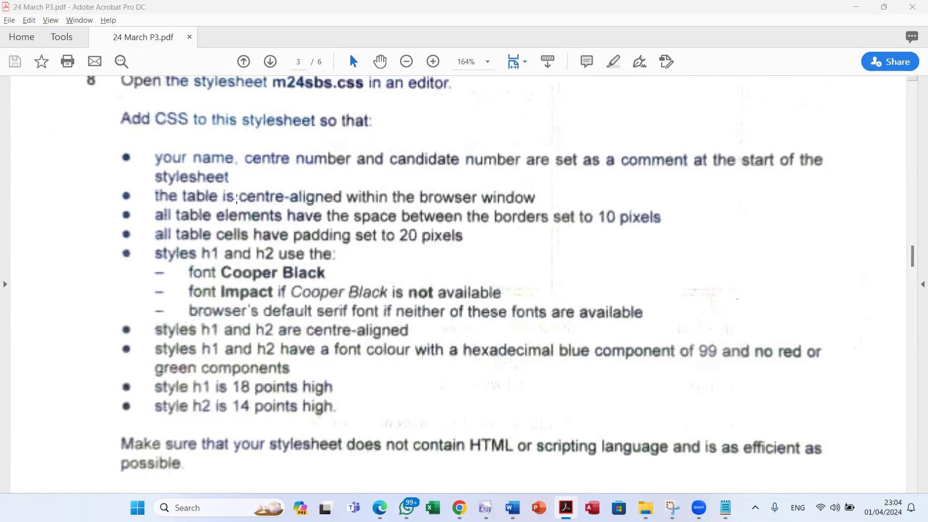
{"action": "key", "text": "alt+Tab"}
{"action": "key", "text": "alt+Tab"}
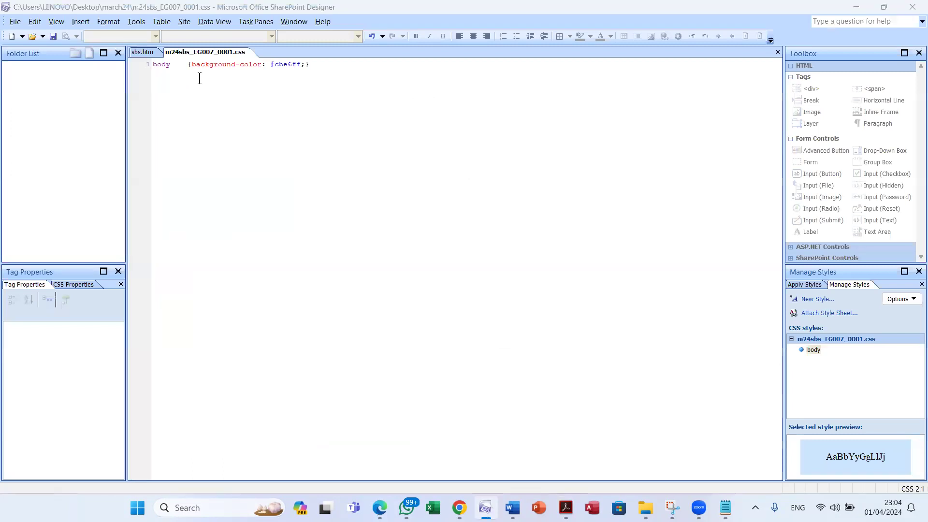
{"action": "key", "text": "alt+Tab"}
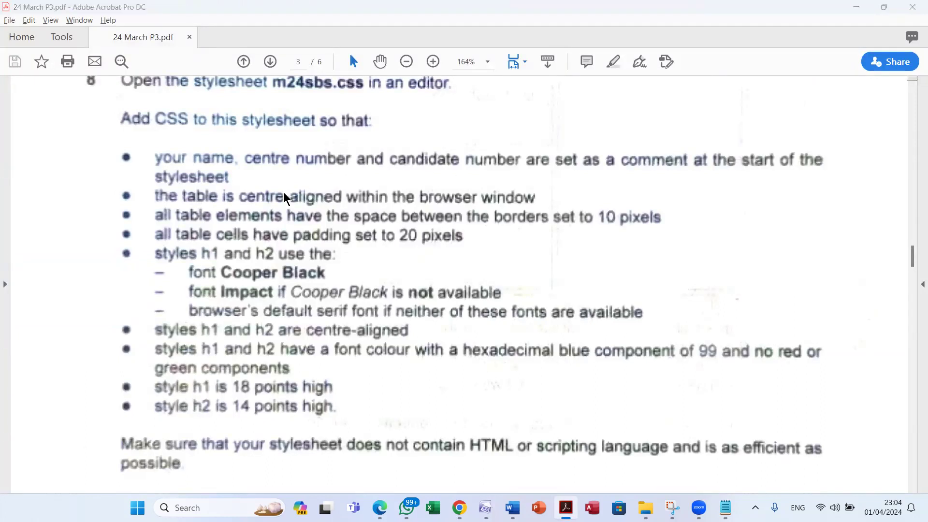
{"action": "key", "text": "alt+Tab"}
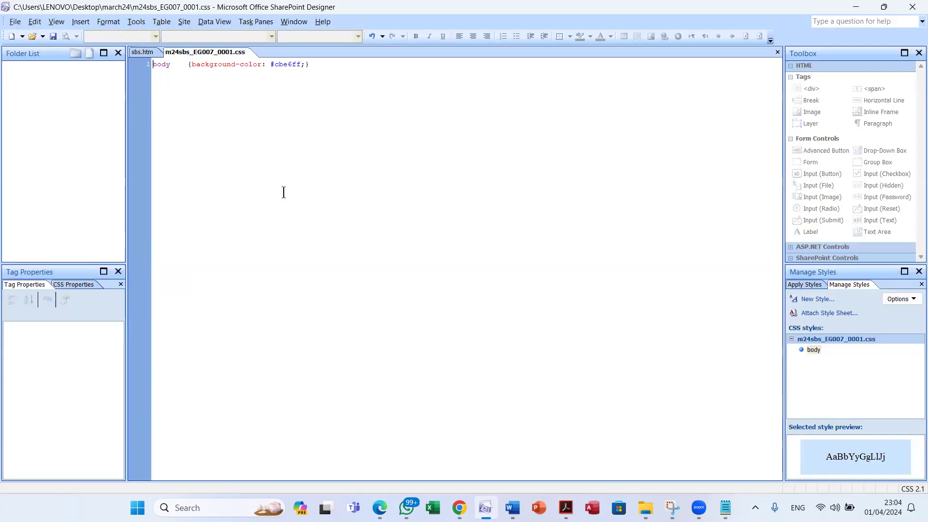
Add a comment line with the candidate's name and EG007 0001 above the body rule
{"action": "key", "text": "Return"}
{"action": "key", "text": "Up"}
{"action": "type", "text": "/*"}
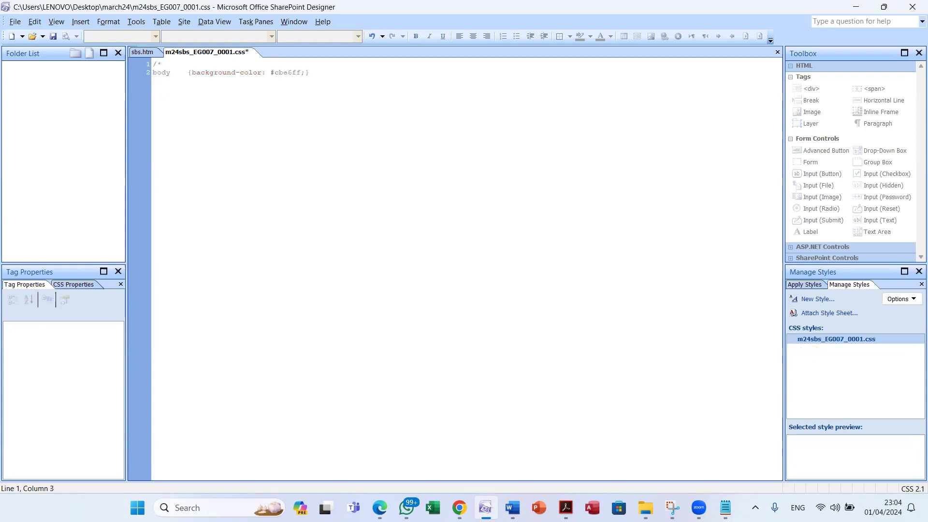
{"action": "type", "text": " Name Name EG007 0001 */"}
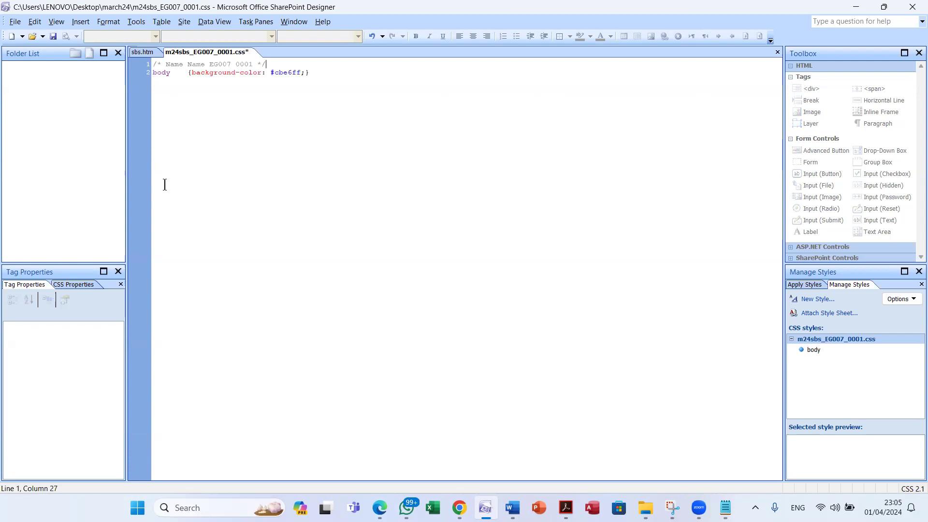
Compare the existing body rule against question 8's requirements in the task PDF
{"action": "key", "text": "alt+Tab"}
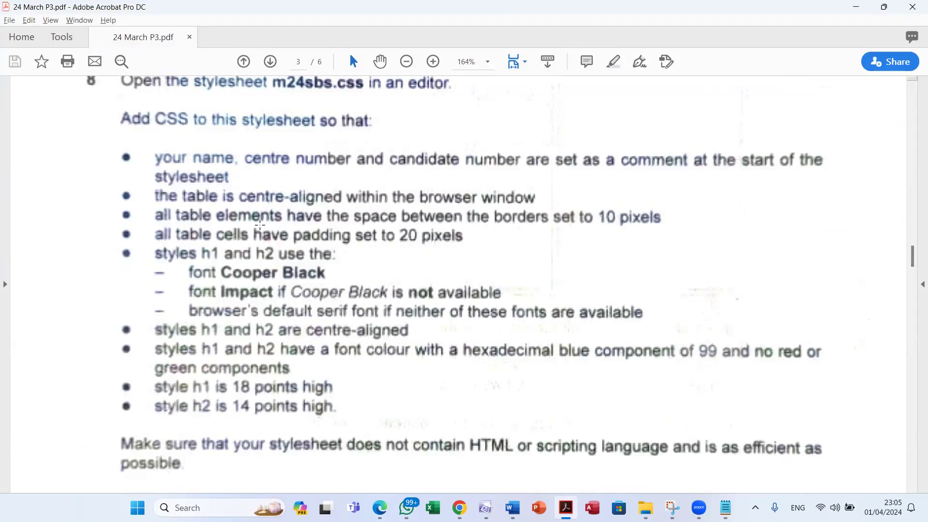
{"action": "key", "text": "alt+Tab"}
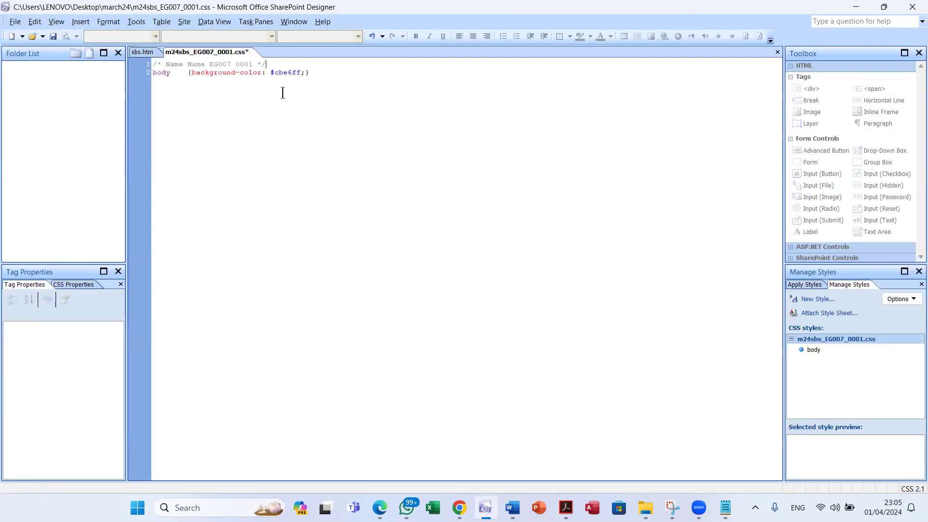
{"action": "left_click", "coordinate": [160, 85]}
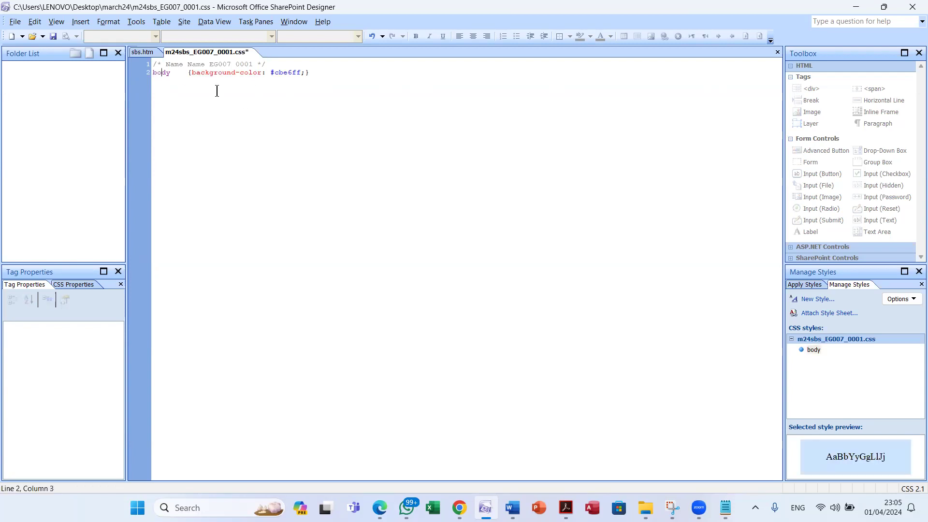
{"action": "key", "text": "alt+Tab"}
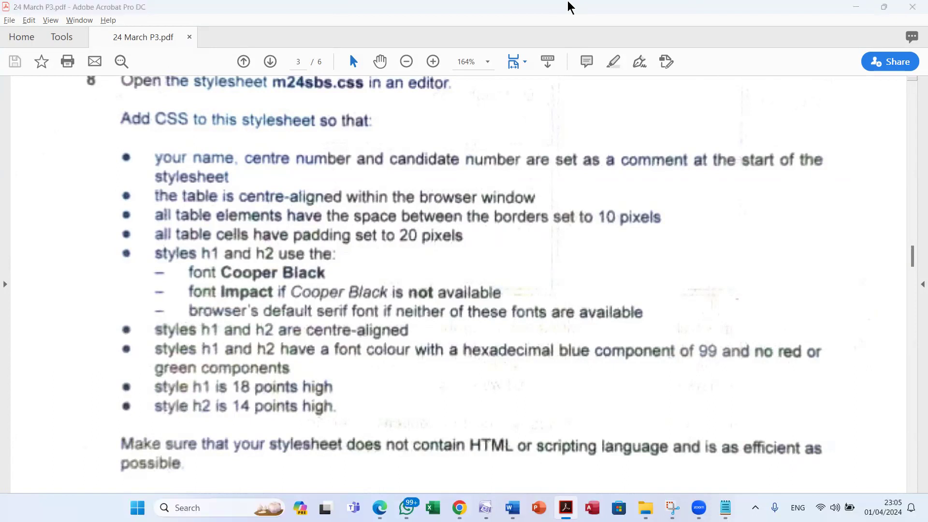
{"action": "key", "text": "alt+Tab"}
{"action": "key", "text": "Tab"}
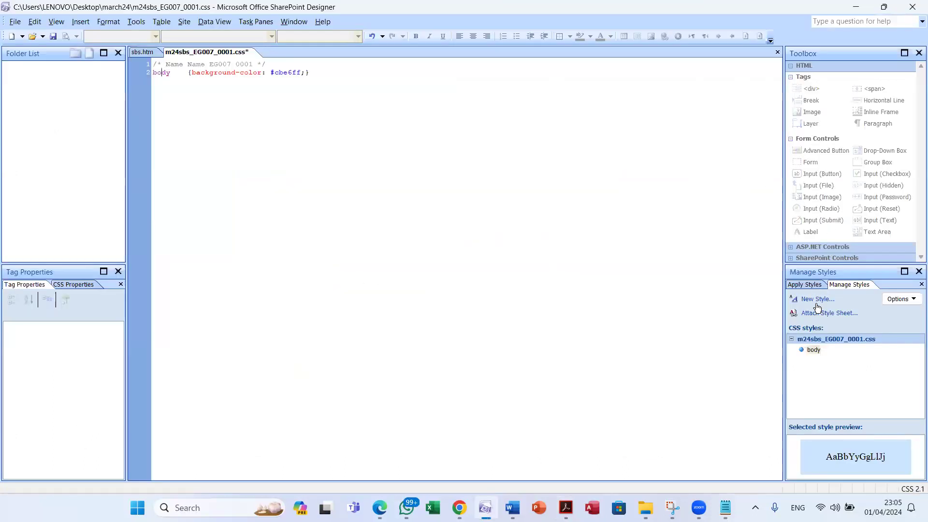
Create a new 'table' style with left and right margins set to auto
{"action": "left_click", "coordinate": [817, 299]}
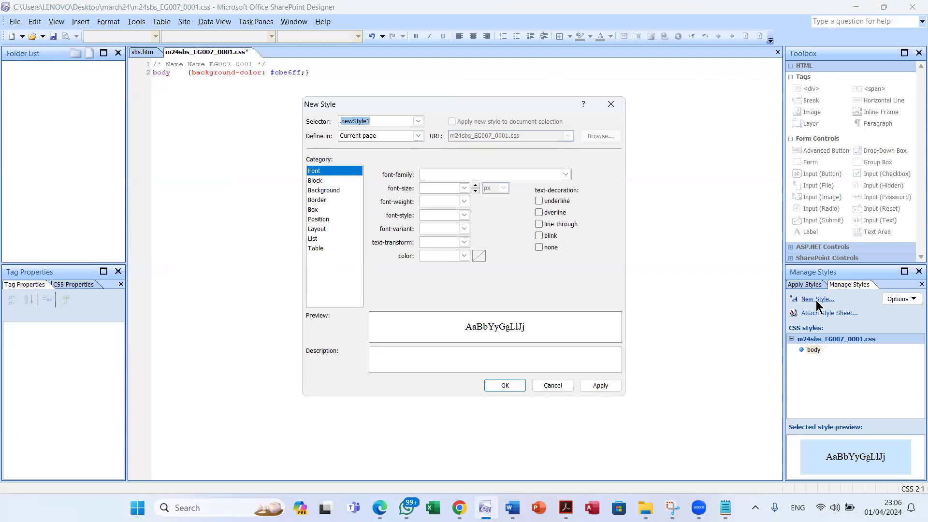
{"action": "key", "text": "BackSpace"}
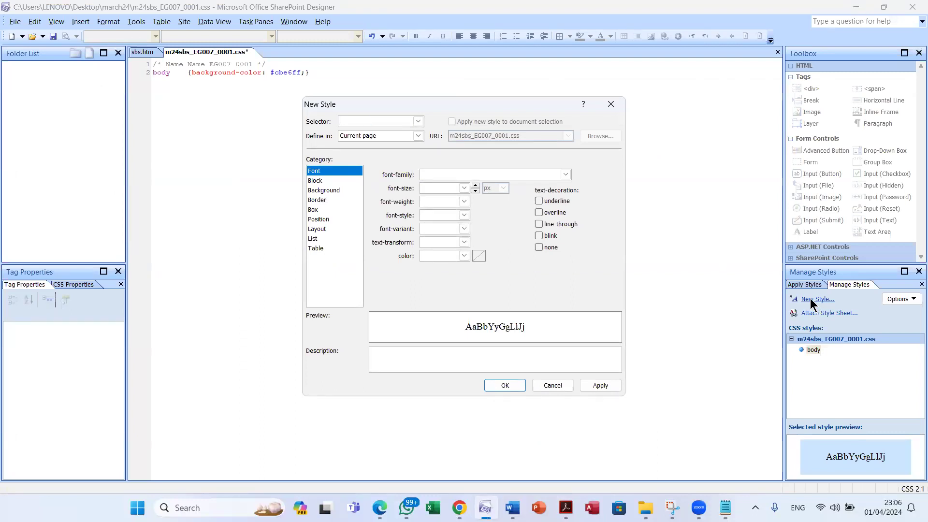
{"action": "type", "text": "table"}
{"action": "left_click", "coordinate": [320, 209]}
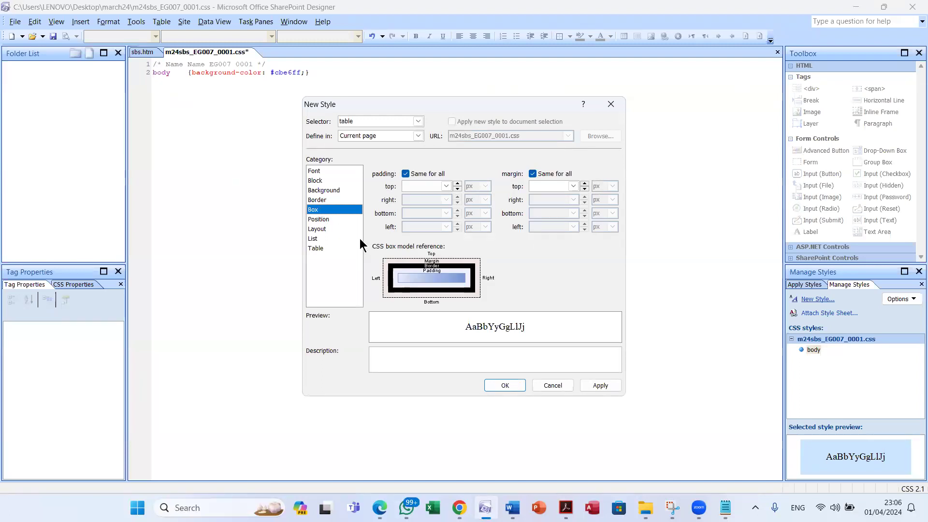
{"action": "left_click", "coordinate": [532, 174]}
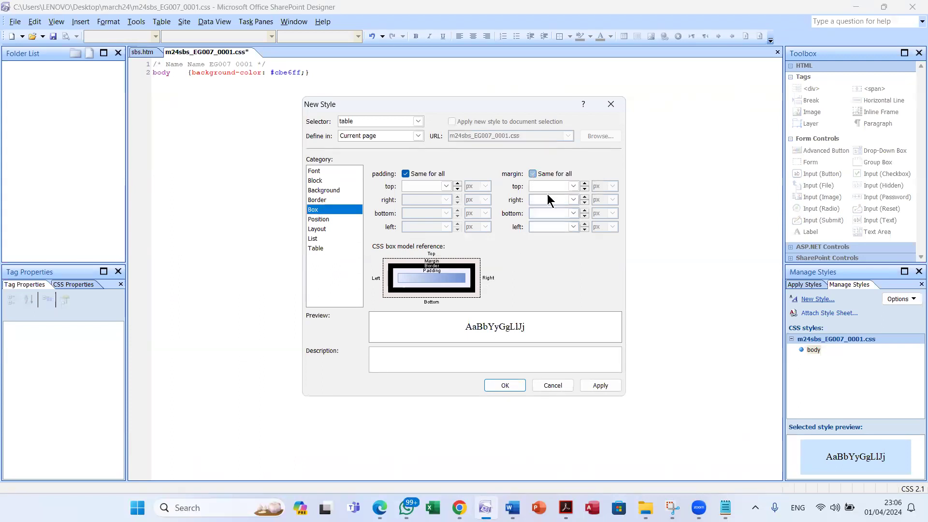
{"action": "left_click", "coordinate": [572, 200]}
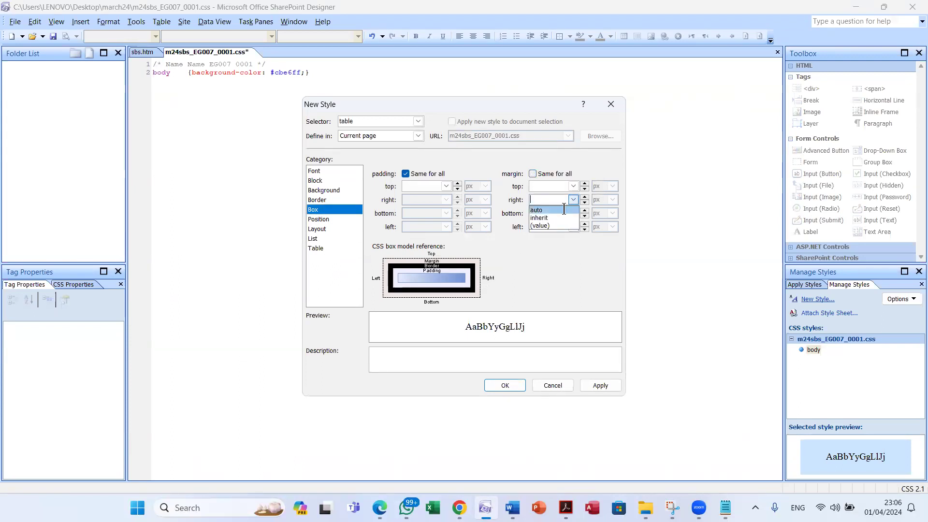
{"action": "left_click", "coordinate": [564, 210]}
{"action": "left_click", "coordinate": [573, 227]}
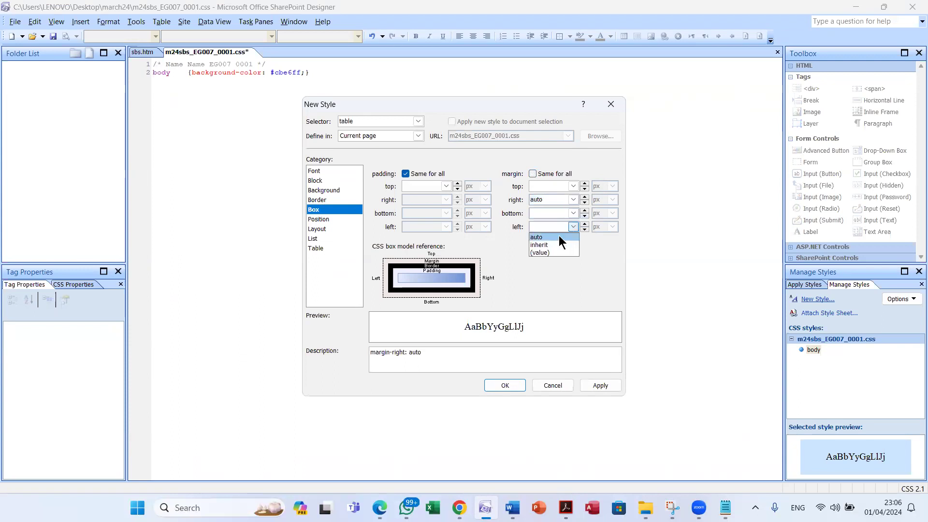
{"action": "left_click", "coordinate": [559, 237]}
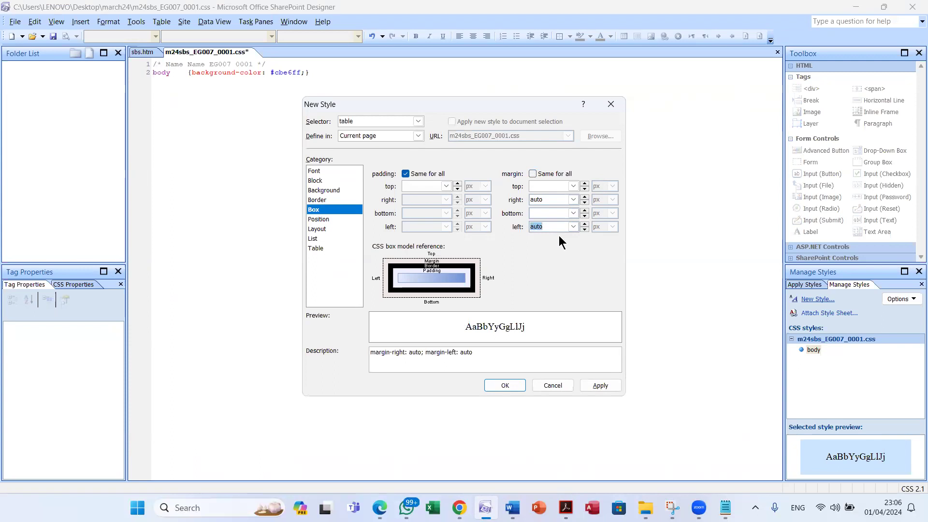
{"action": "key", "text": "alt+Tab"}
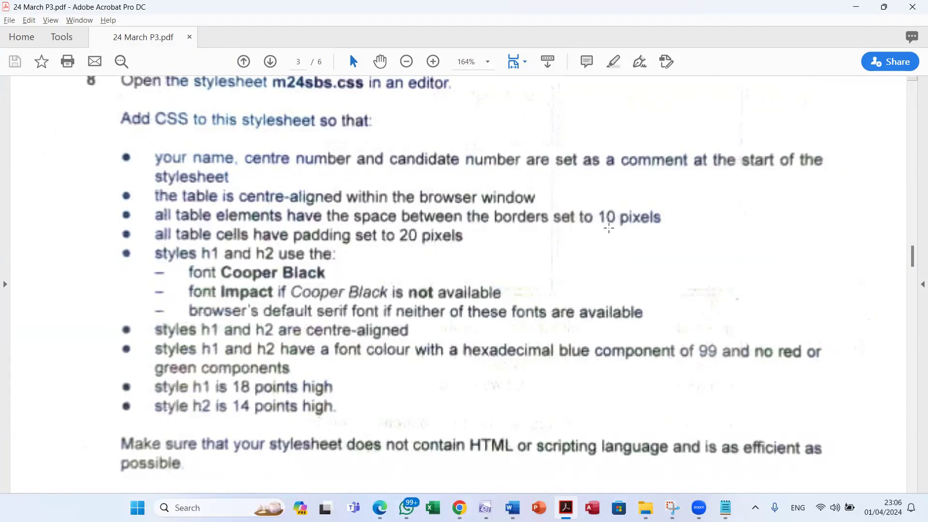
{"action": "key", "text": "alt+Tab"}
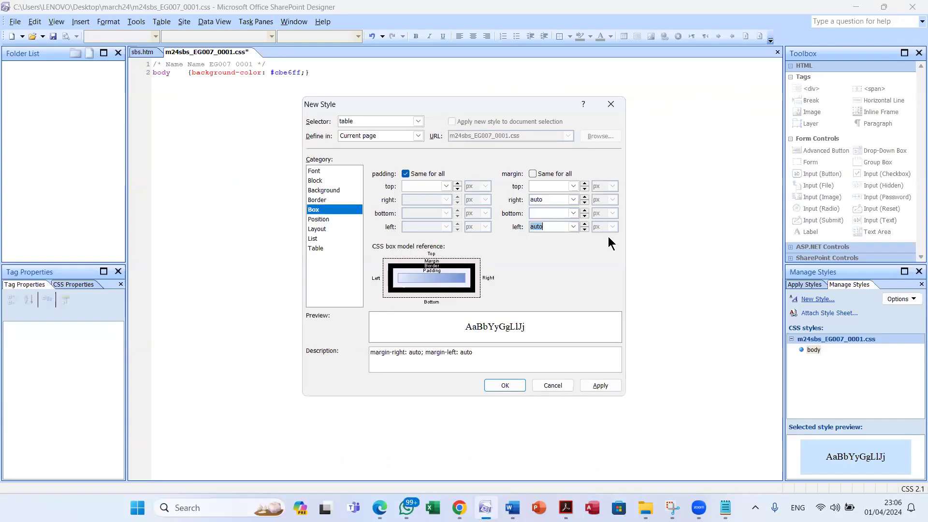
Give the table rule 10px border-spacing and write it into the stylesheet
{"action": "left_click", "coordinate": [318, 248]}
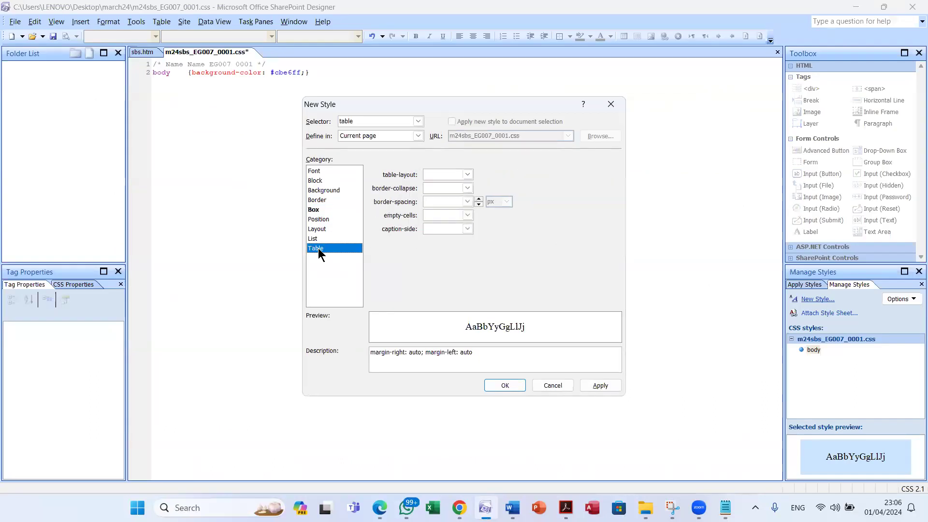
{"action": "left_click", "coordinate": [439, 202]}
{"action": "type", "text": "10"}
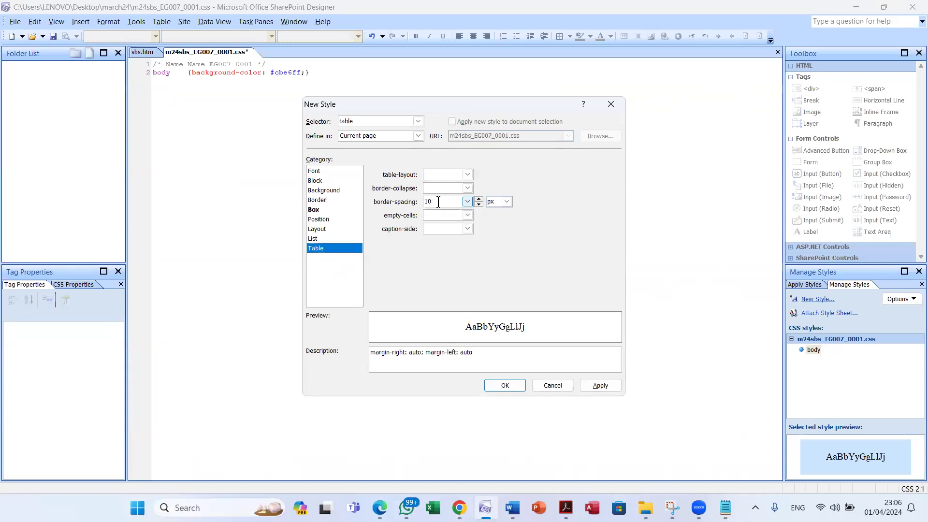
{"action": "key", "text": "alt+Tab"}
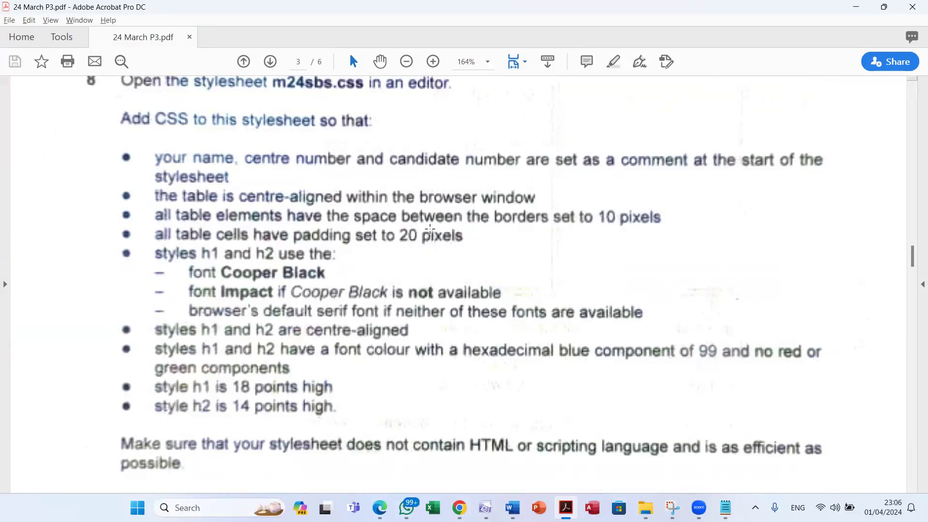
{"action": "key", "text": "alt+Tab"}
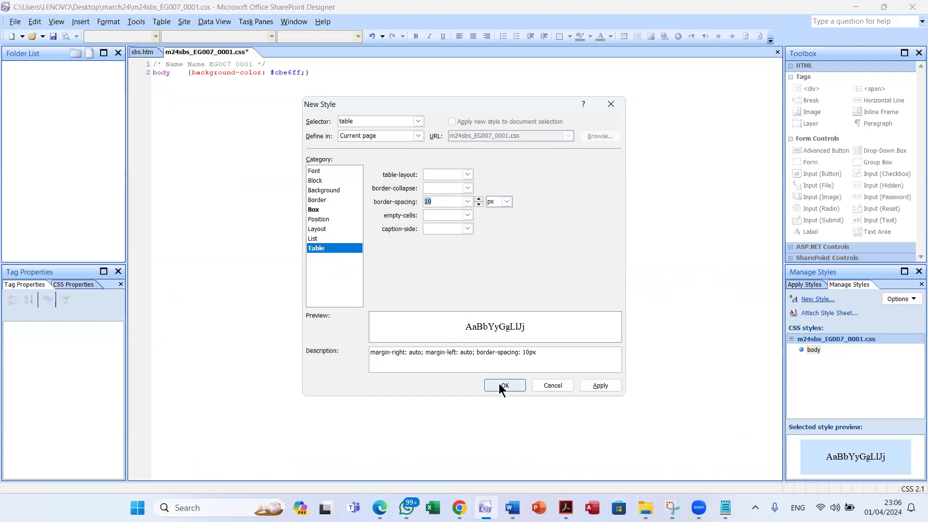
{"action": "left_click", "coordinate": [500, 385]}
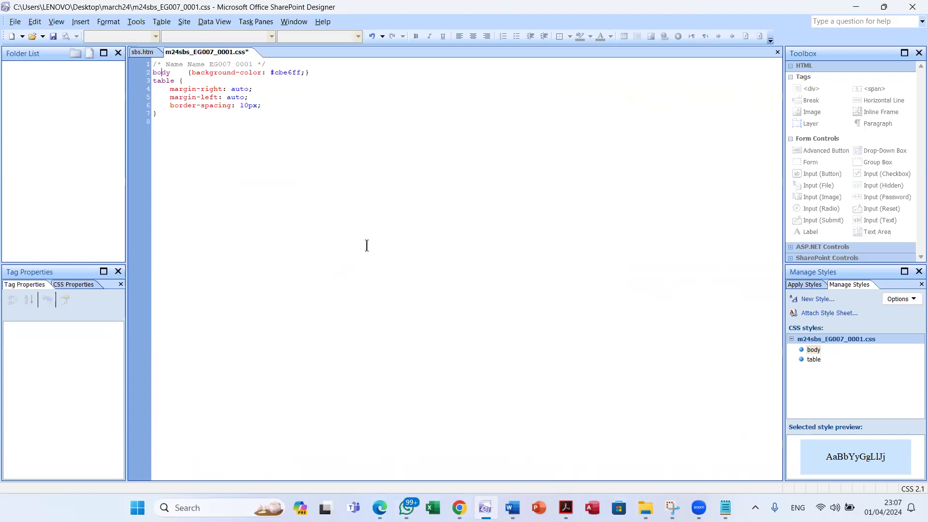
Reread the cell padding requirement in the task PDF
{"action": "key", "text": "alt+Tab"}
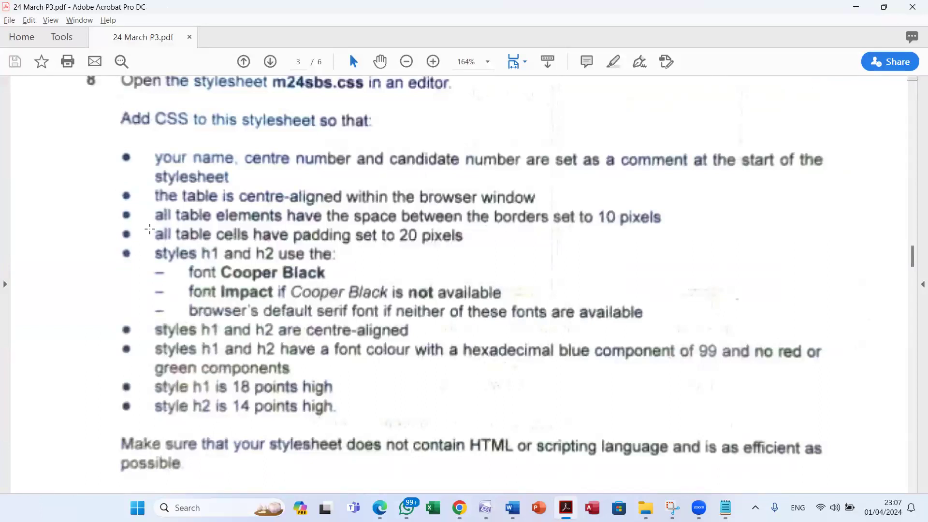
{"action": "left_click_drag", "start_coordinate": [218, 235], "coordinate": [246, 240]}
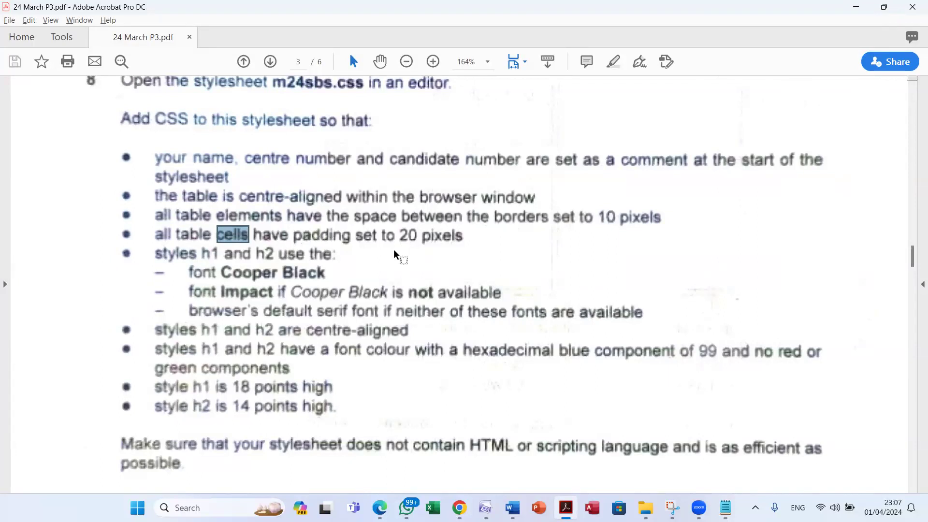
{"action": "key", "text": "alt+Tab"}
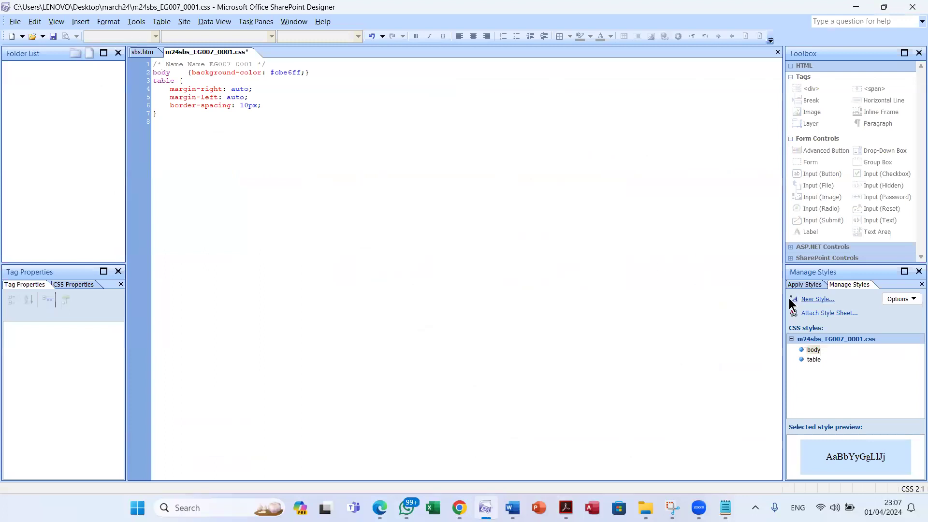
{"action": "left_click", "coordinate": [792, 300]}
Add a td rule with 20px padding to the stylesheet
{"action": "key", "text": "BackSpace"}
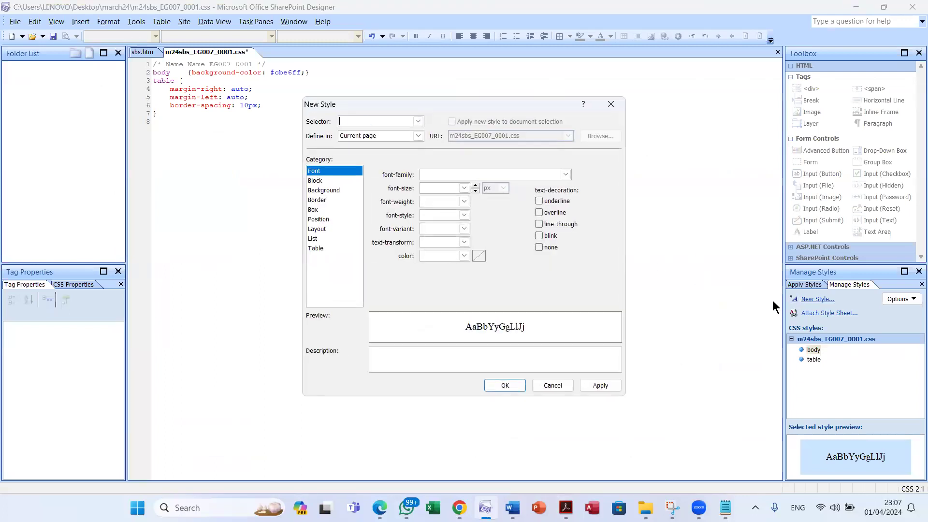
{"action": "type", "text": "td"}
{"action": "left_click", "coordinate": [319, 209]}
{"action": "left_click", "coordinate": [416, 188]}
{"action": "type", "text": "20"}
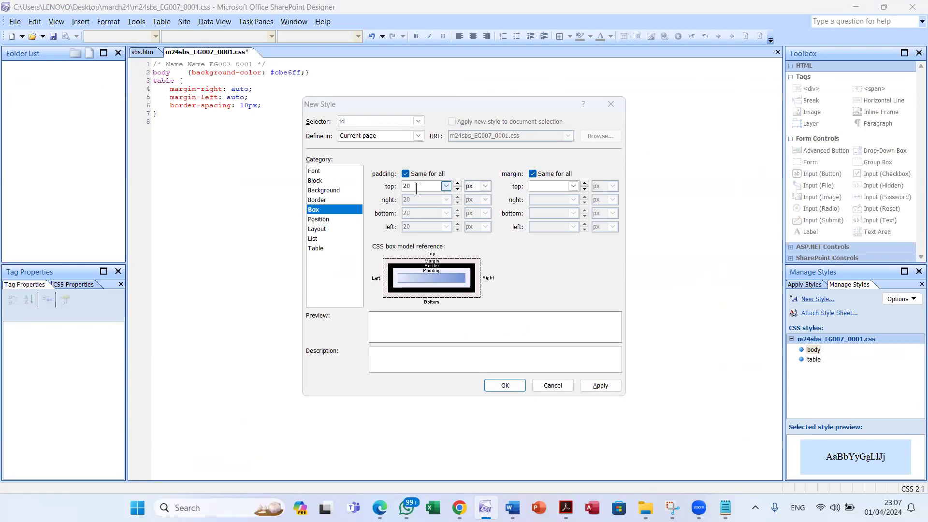
{"action": "key", "text": "alt+Tab"}
{"action": "key", "text": "alt+Tab"}
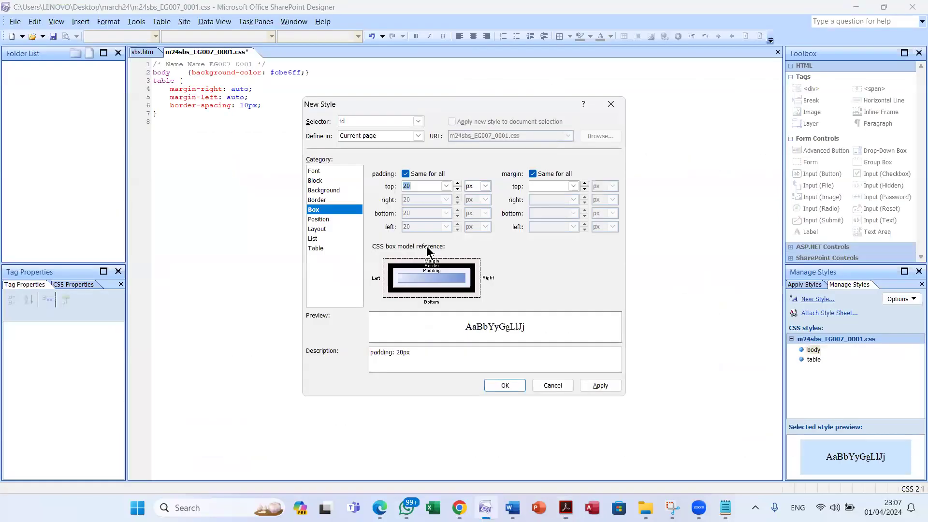
{"action": "left_click", "coordinate": [416, 188]}
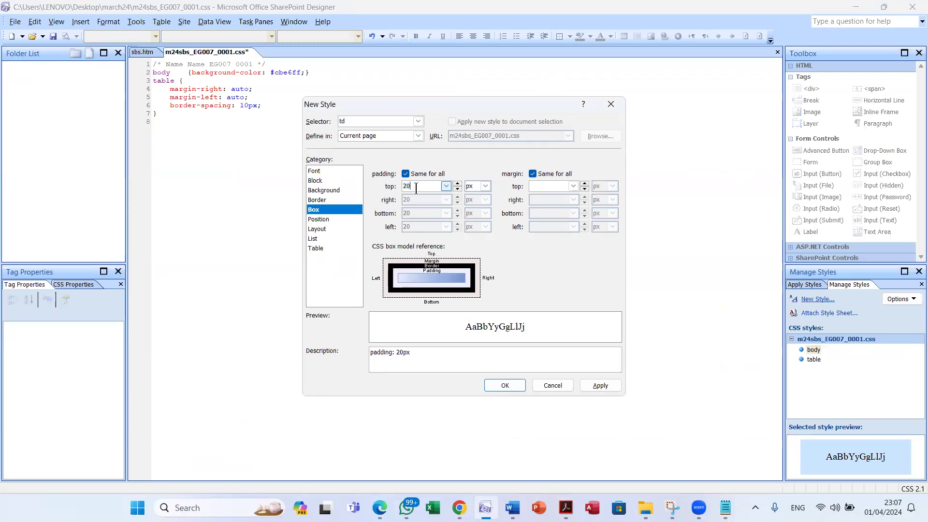
{"action": "left_click", "coordinate": [504, 385]}
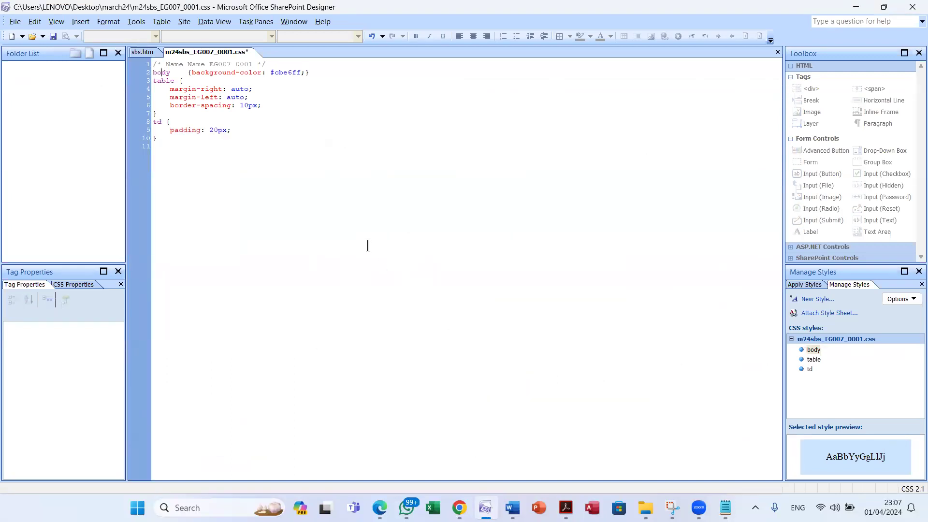
Review the next task instructions in the question paper PDF
{"action": "key", "text": "alt+Tab"}
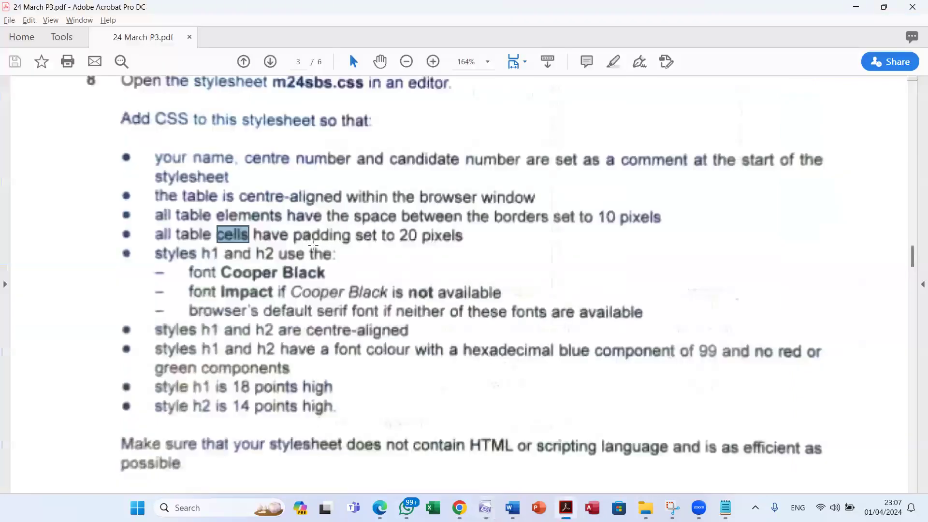
{"action": "scroll", "coordinate": [311, 244], "scroll_direction": "down", "scroll_amount": 1}
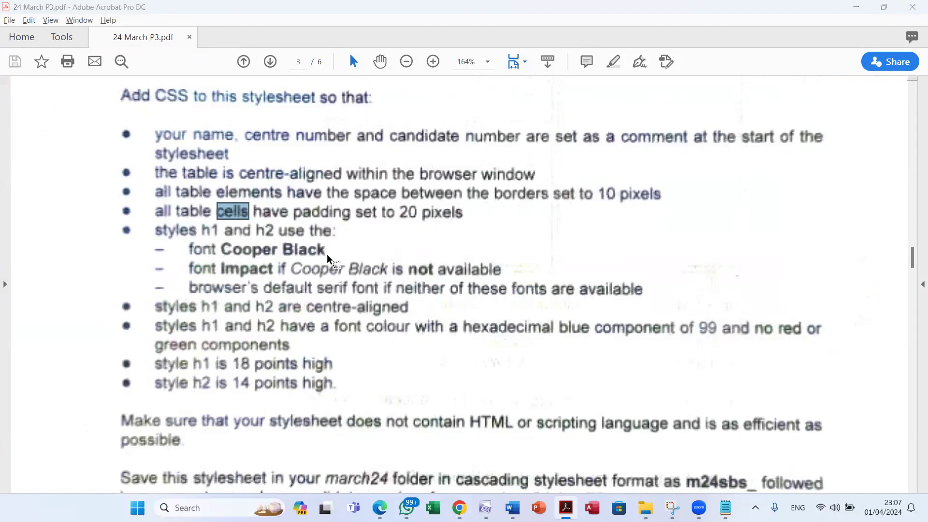
{"action": "key", "text": "alt+Tab"}
Start a new style rule with the selector h1, h2
{"action": "left_click", "coordinate": [810, 299]}
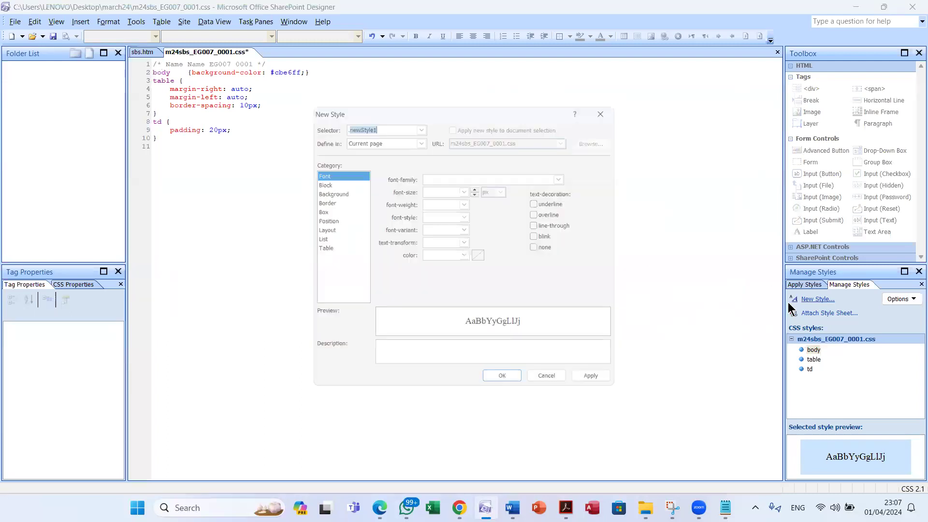
{"action": "type", "text": "."}
{"action": "type", "text": "h1, h2"}
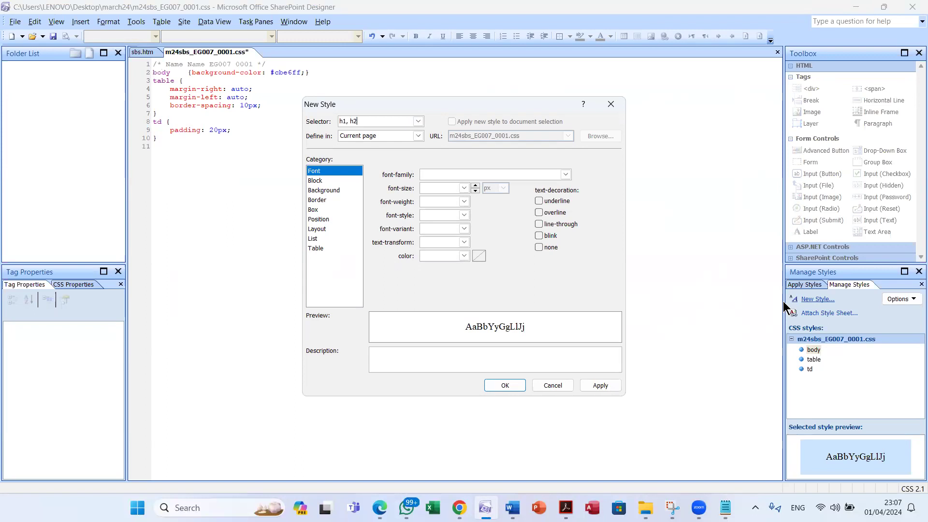
{"action": "key", "text": "alt+Tab"}
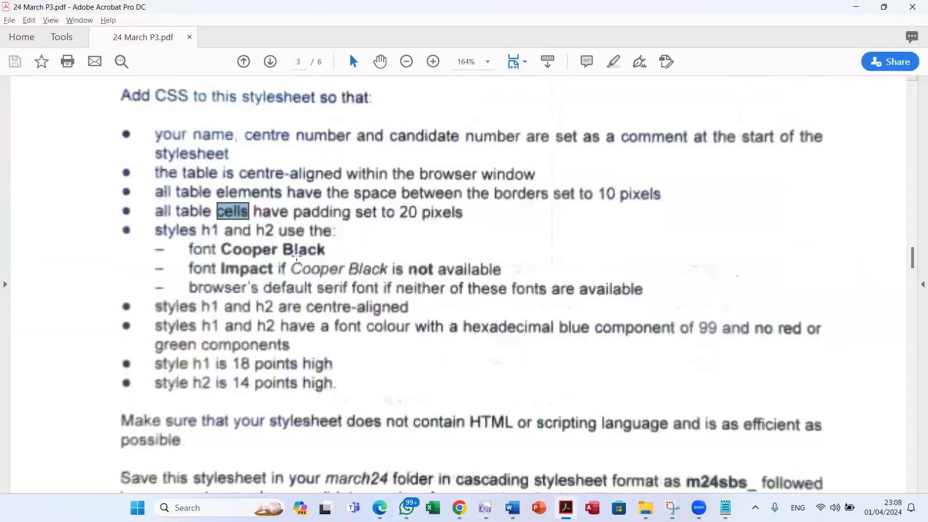
{"action": "key", "text": "alt+Tab"}
Enter the font family list Cooper Black, Impaact, serif
{"action": "left_click", "coordinate": [424, 175]}
{"action": "type", "text": "Cooper"}
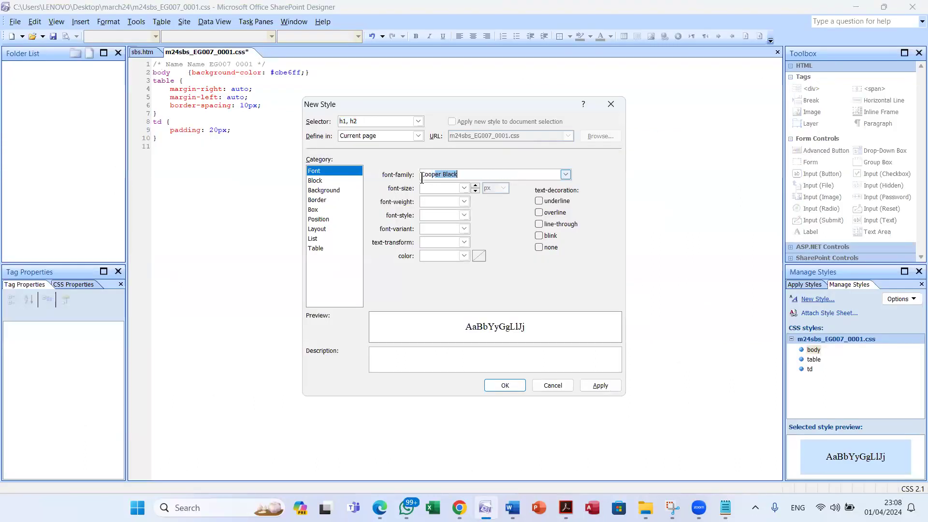
{"action": "type", "text": " Black,"}
{"action": "key", "text": "alt+Tab"}
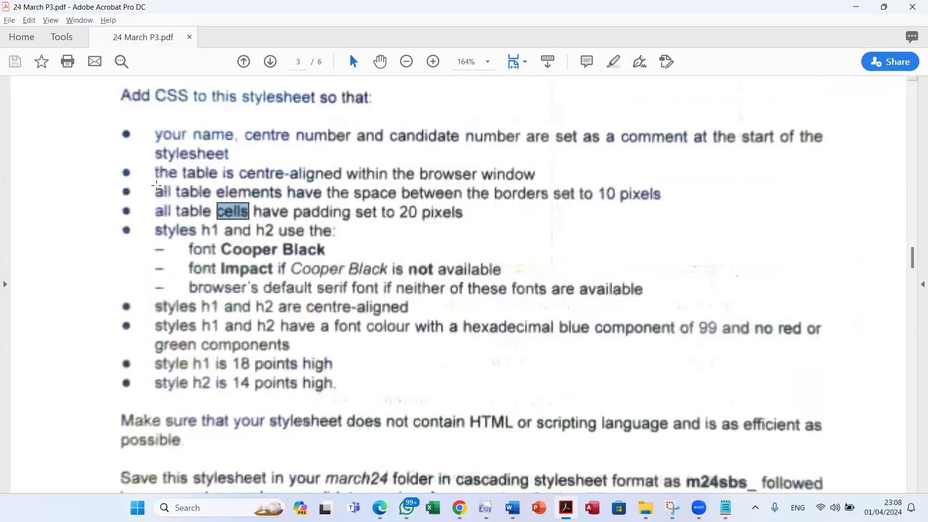
{"action": "key", "text": "alt+Tab"}
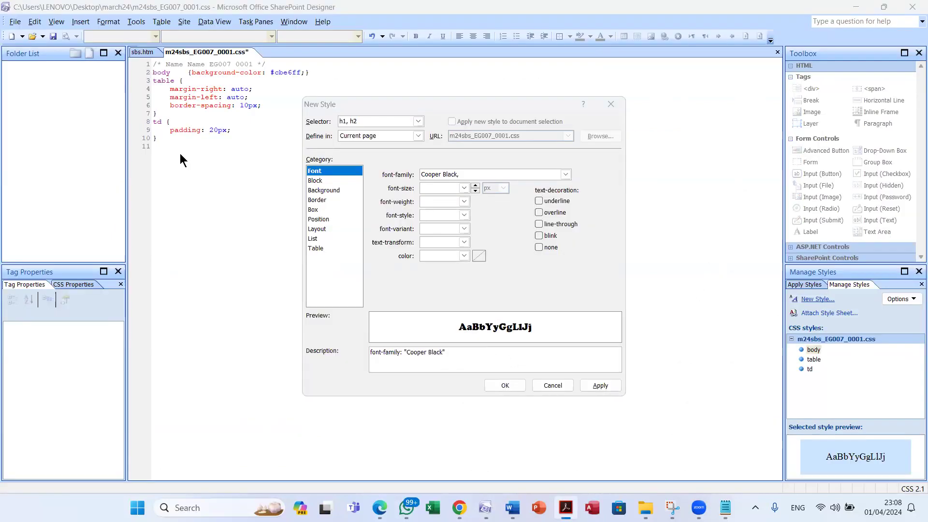
{"action": "left_click", "coordinate": [465, 174]}
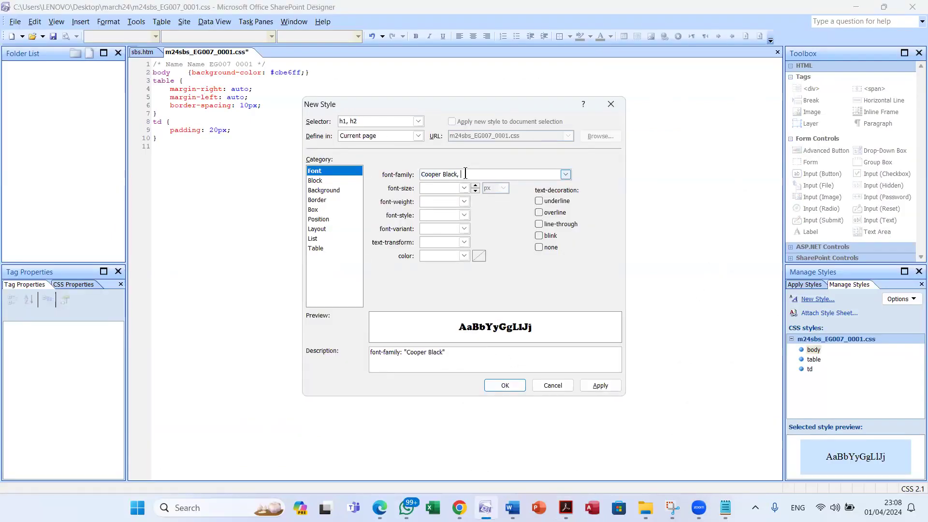
{"action": "type", "text": "Impaact,"}
{"action": "key", "text": "alt+Tab"}
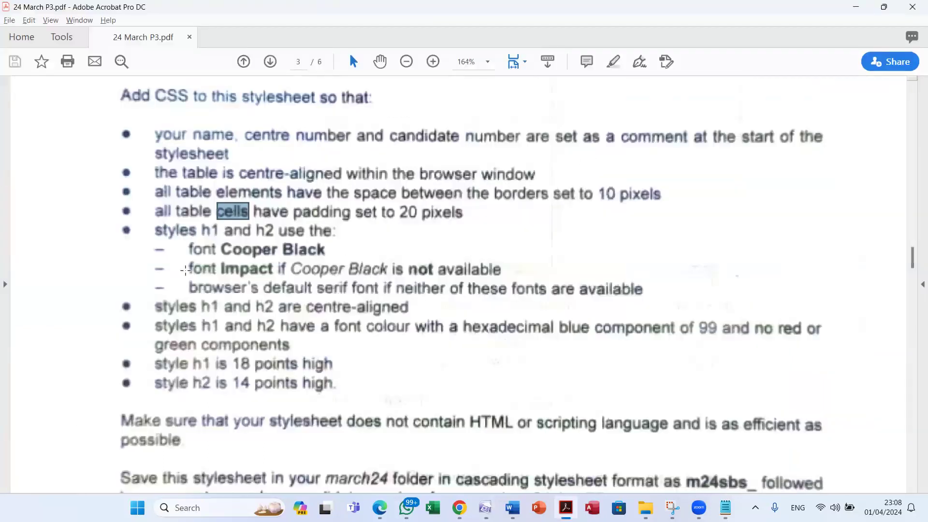
{"action": "key", "text": "alt+Tab"}
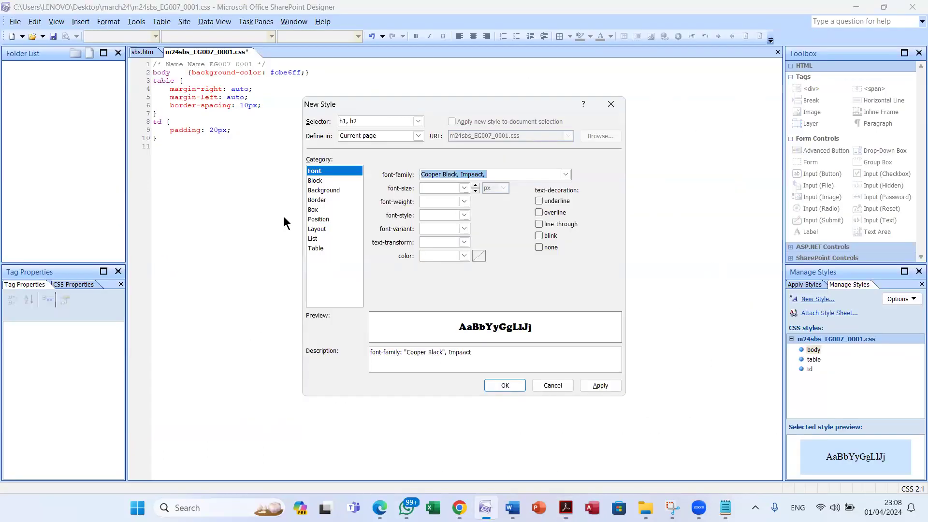
{"action": "left_click", "coordinate": [493, 174]}
{"action": "type", "text": "serif"}
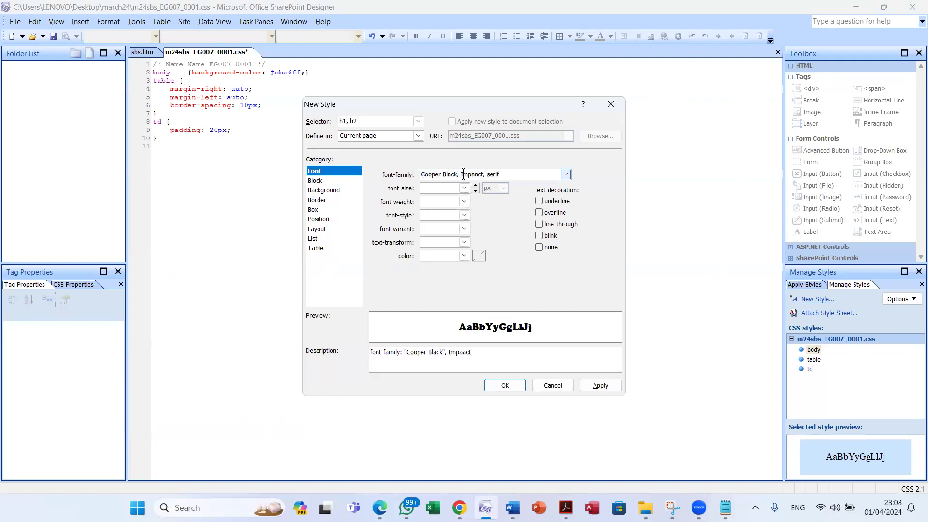
{"action": "key", "text": "alt+Tab"}
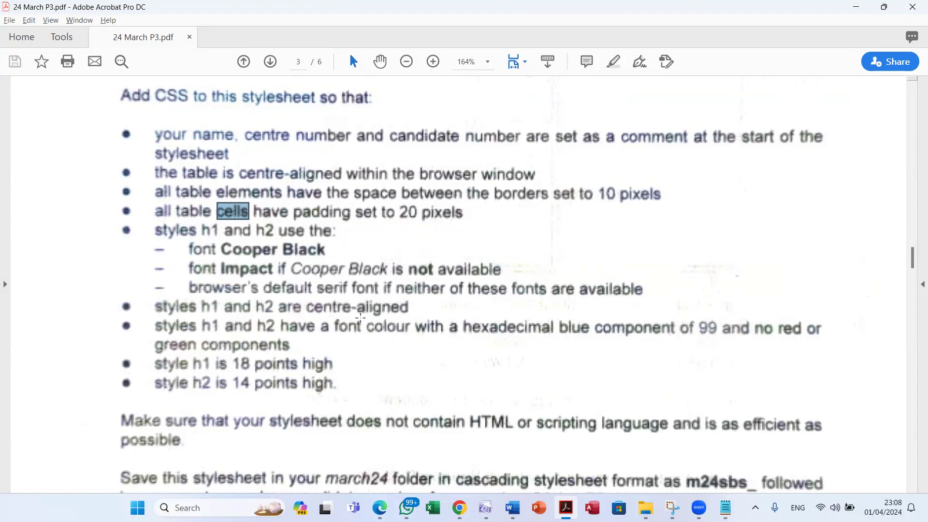
{"action": "key", "text": "alt+Tab"}
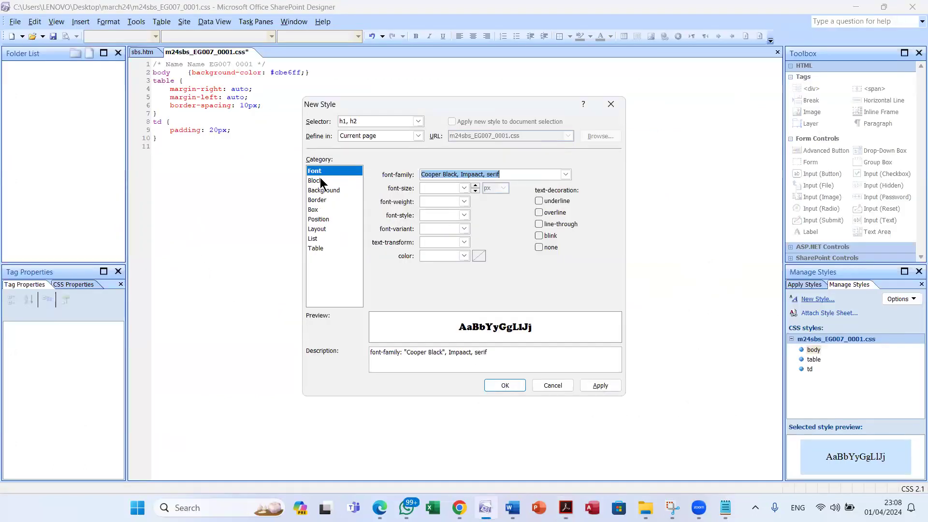
Set text-align to center for the h1, h2 style
{"action": "left_click", "coordinate": [320, 179]}
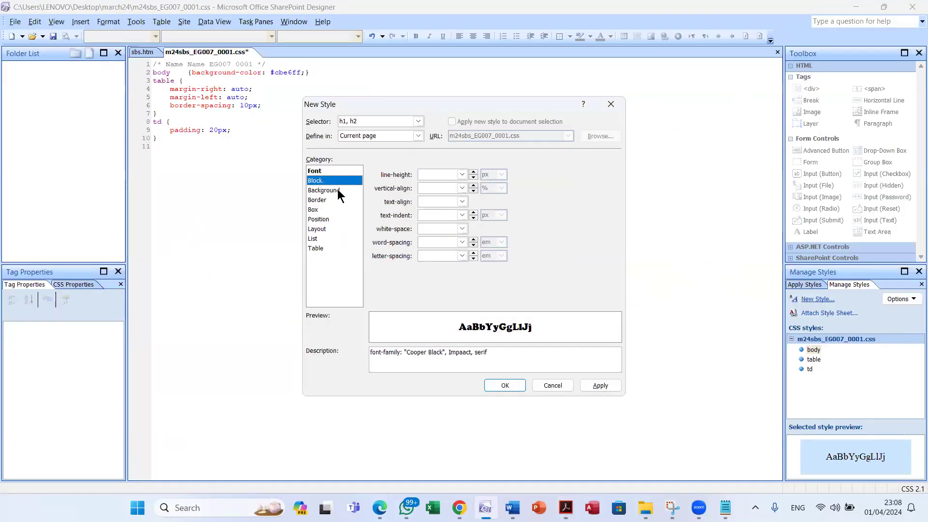
{"action": "left_click", "coordinate": [463, 203]}
{"action": "left_click", "coordinate": [441, 213]}
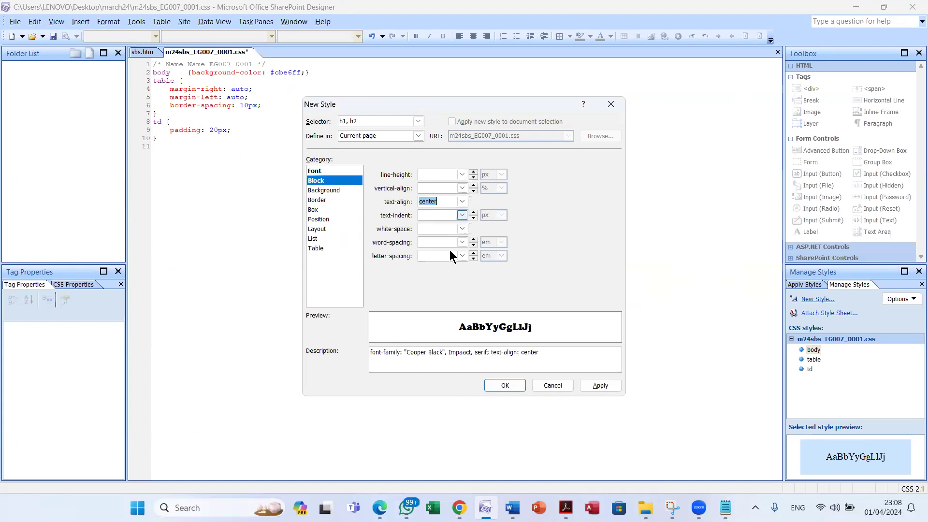
{"action": "key", "text": "alt+Tab"}
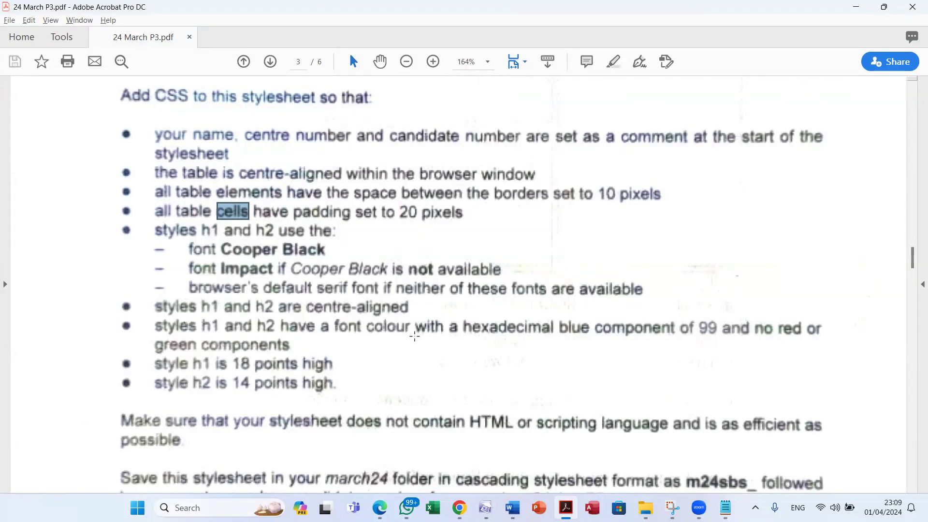
{"action": "key", "text": "alt+Tab"}
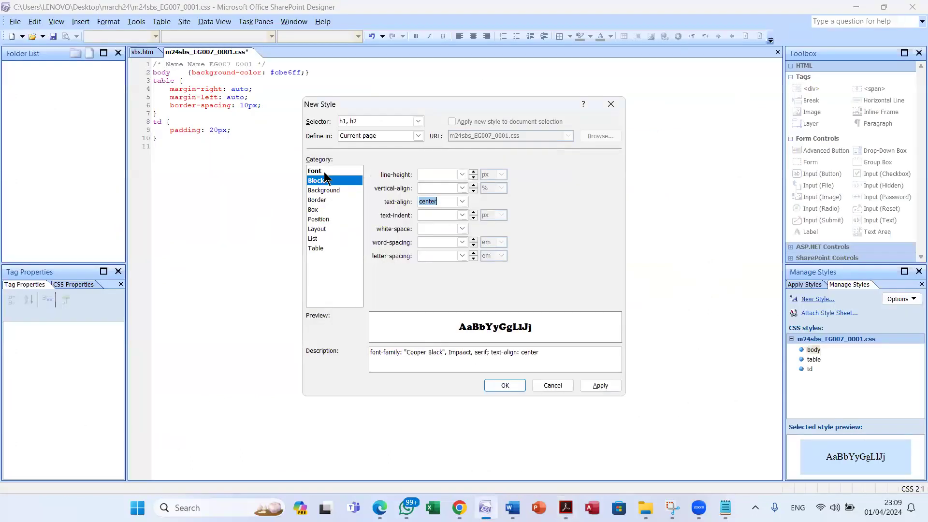
Set the font colour to #000099 and add the h1, h2 rule to the stylesheet
{"action": "left_click", "coordinate": [321, 172]}
{"action": "key", "text": "alt+Tab"}
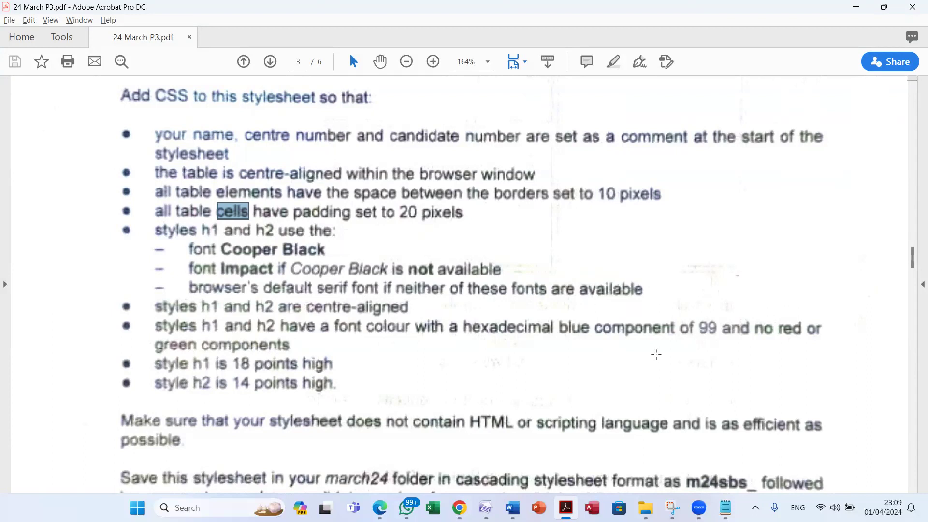
{"action": "key", "text": "alt+Tab"}
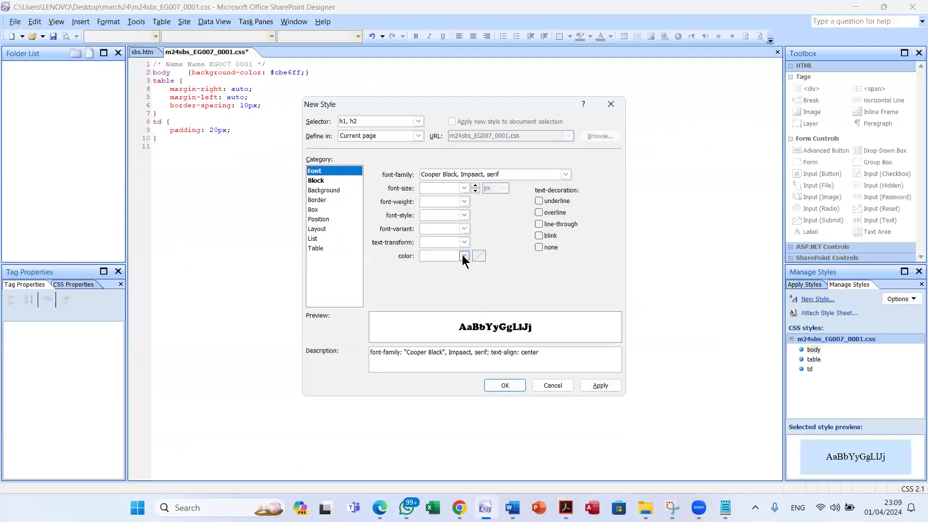
{"action": "left_click", "coordinate": [463, 255]}
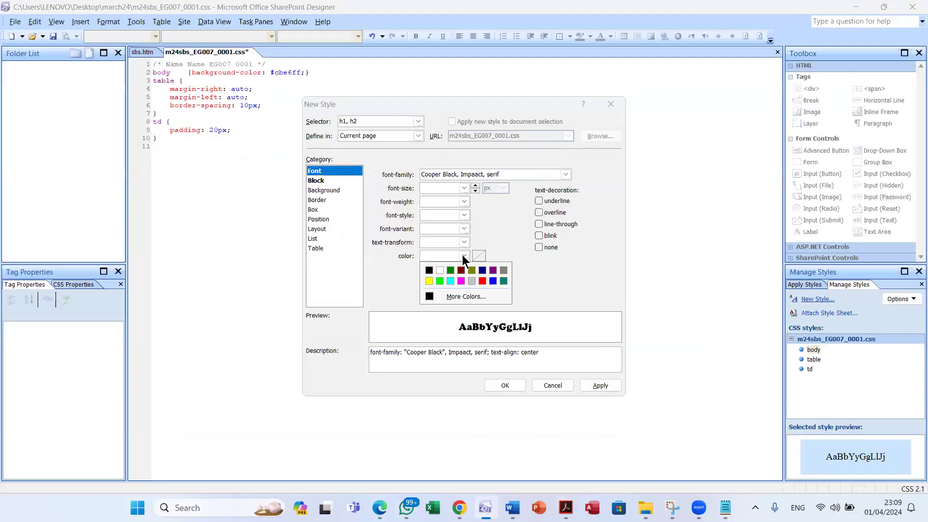
{"action": "left_click", "coordinate": [473, 297]}
{"action": "left_click", "coordinate": [440, 304]}
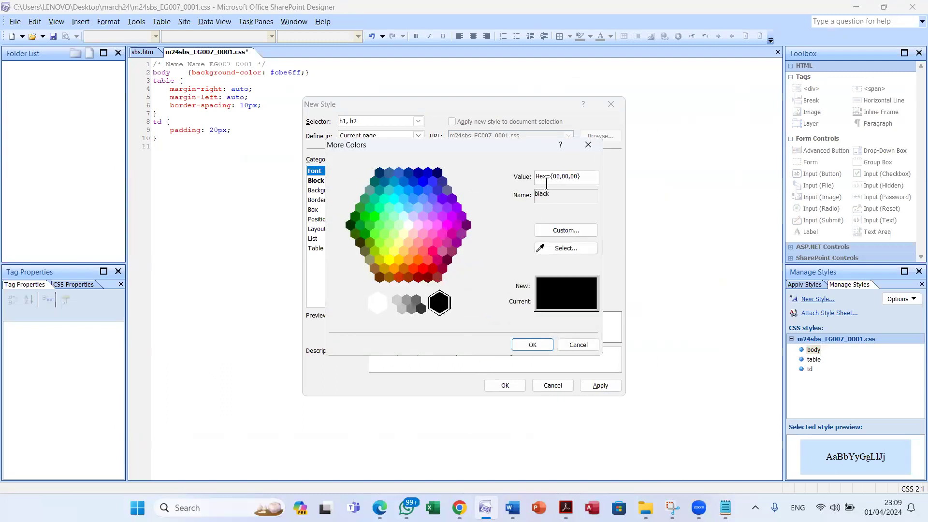
{"action": "key", "text": "alt+Tab"}
{"action": "key", "text": "alt+Tab"}
{"action": "double_click", "coordinate": [573, 176]}
{"action": "type", "text": "99"}
{"action": "key", "text": "alt+Tab"}
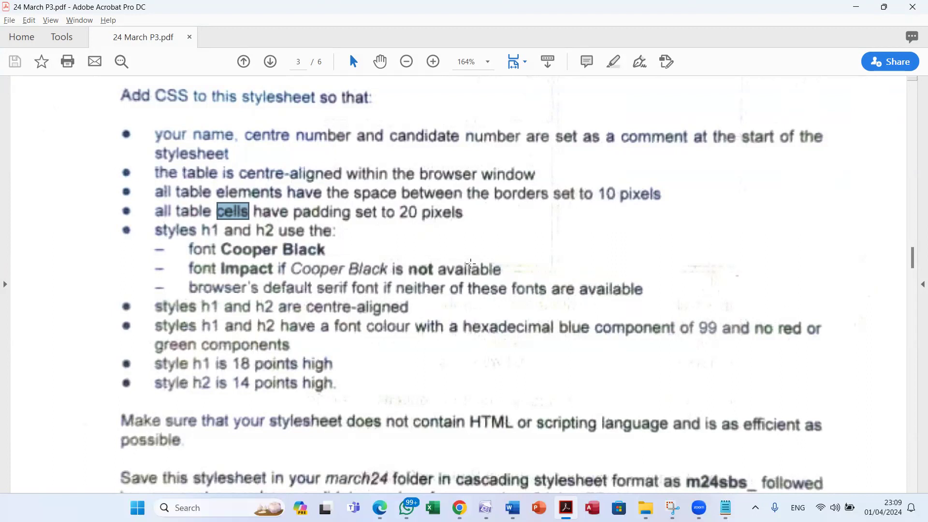
{"action": "key", "text": "alt+Tab"}
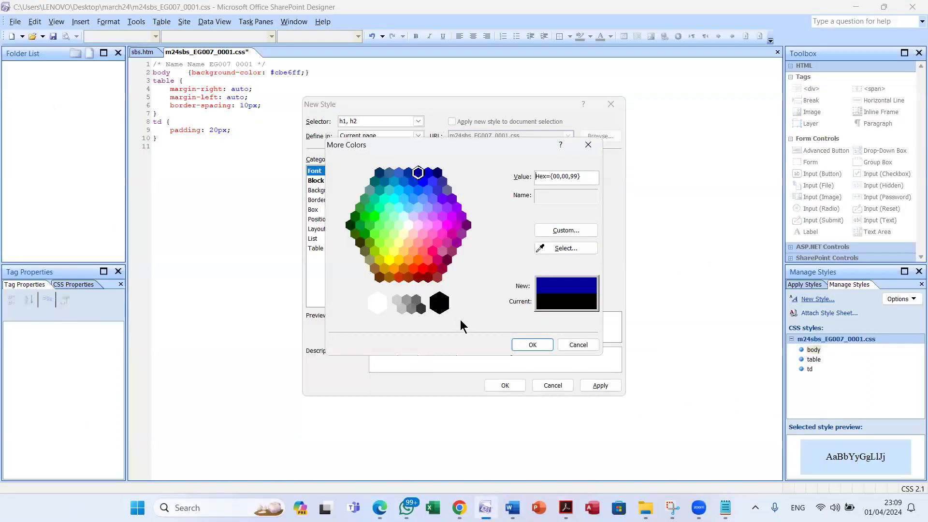
{"action": "left_click", "coordinate": [532, 345]}
{"action": "left_click", "coordinate": [504, 385]}
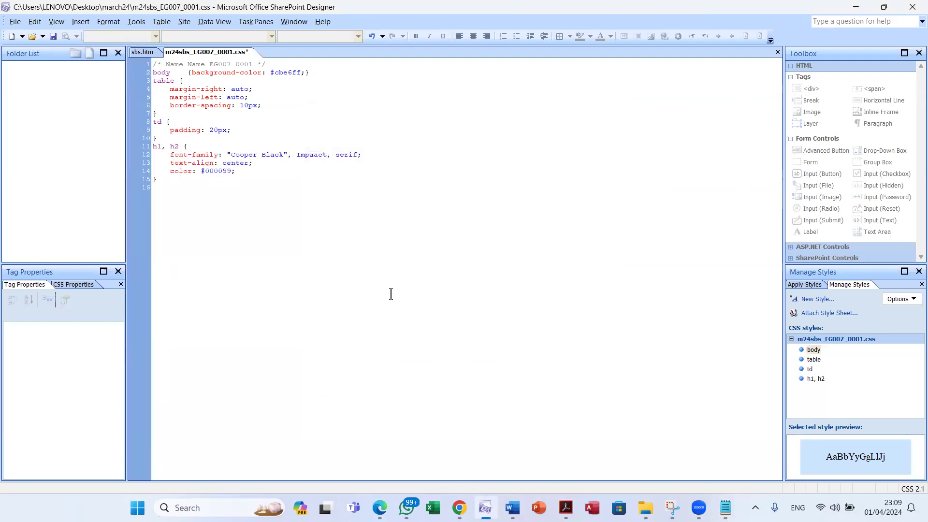